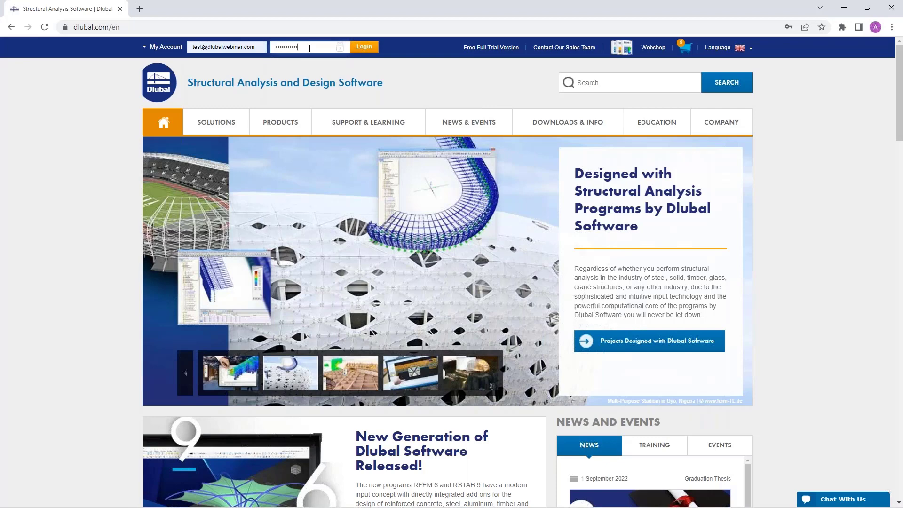
- Log in to the Dlubal account, review the extranet messages and show the received newsletters
key("Return")
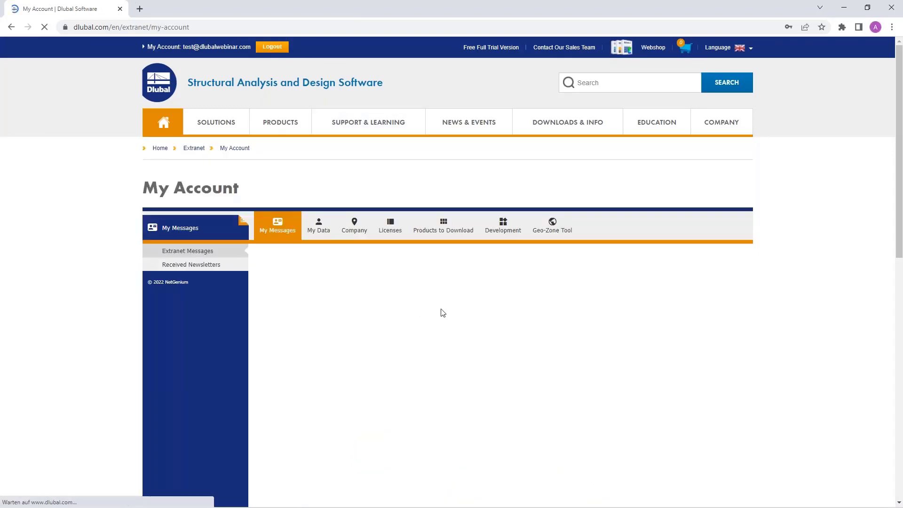
scroll(442, 312, "down", 1)
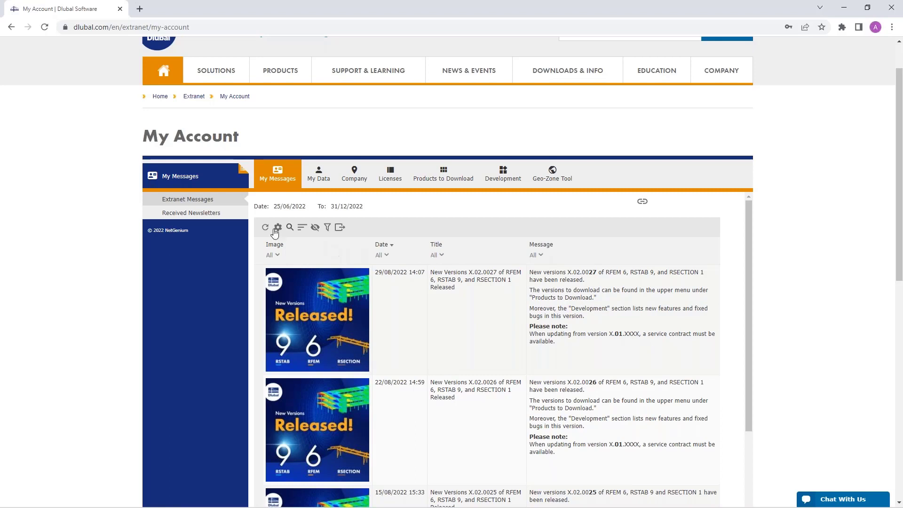
left_click(181, 214)
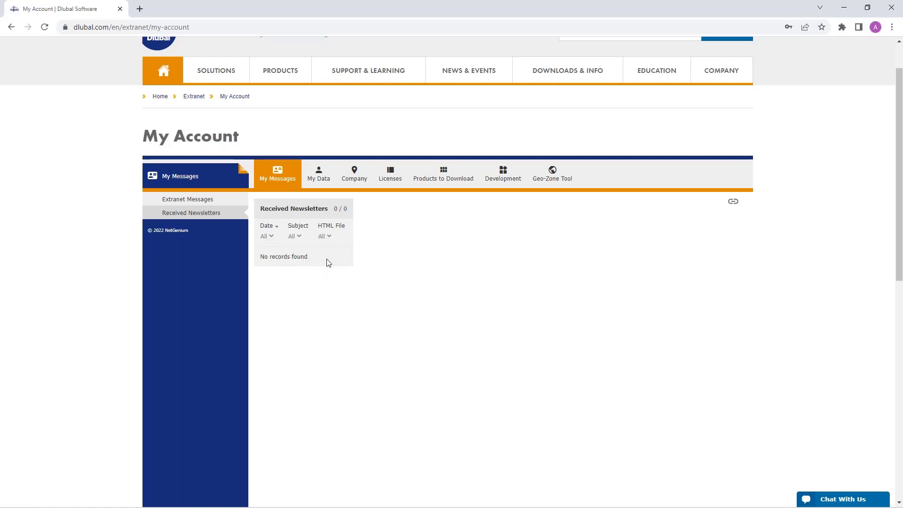
- Review the personal user data, including the extranet, online authorization and service identity sections, and the list of own activities
left_click(318, 176)
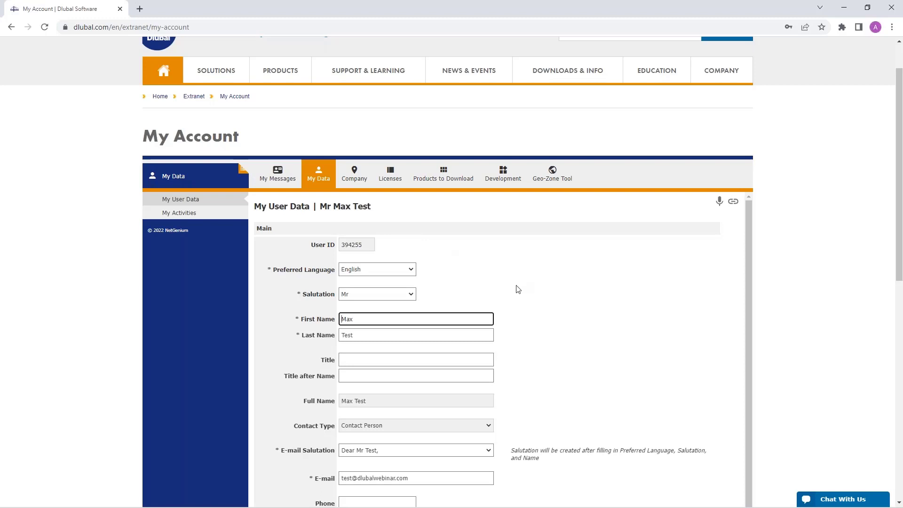
scroll(532, 317, "down", 1)
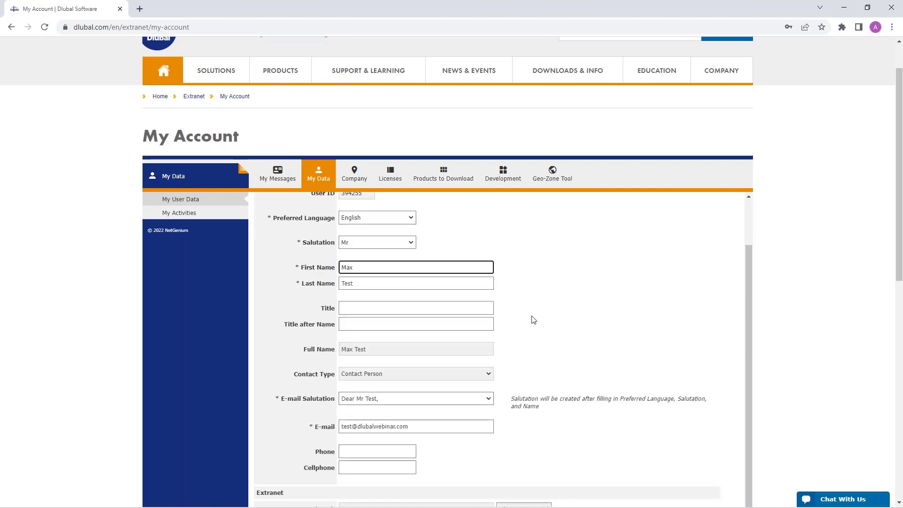
scroll(532, 319, "up", 1)
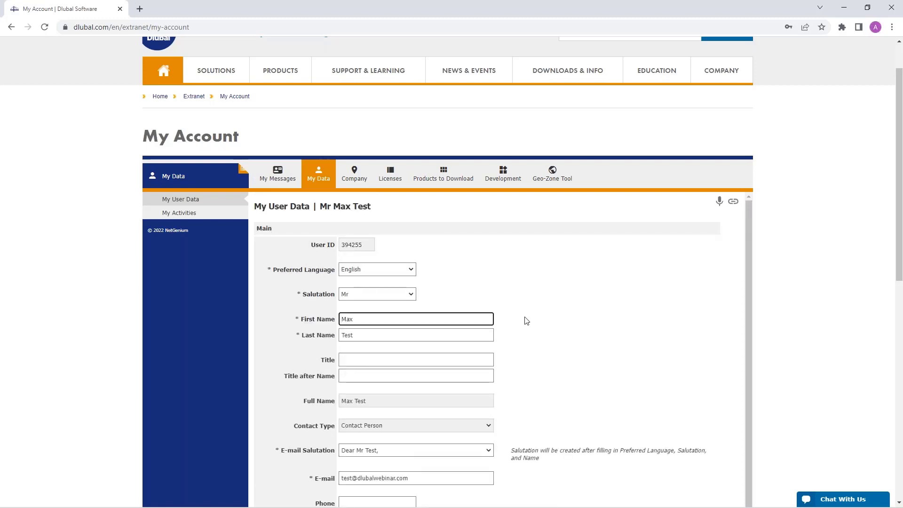
scroll(448, 324, "down", 2)
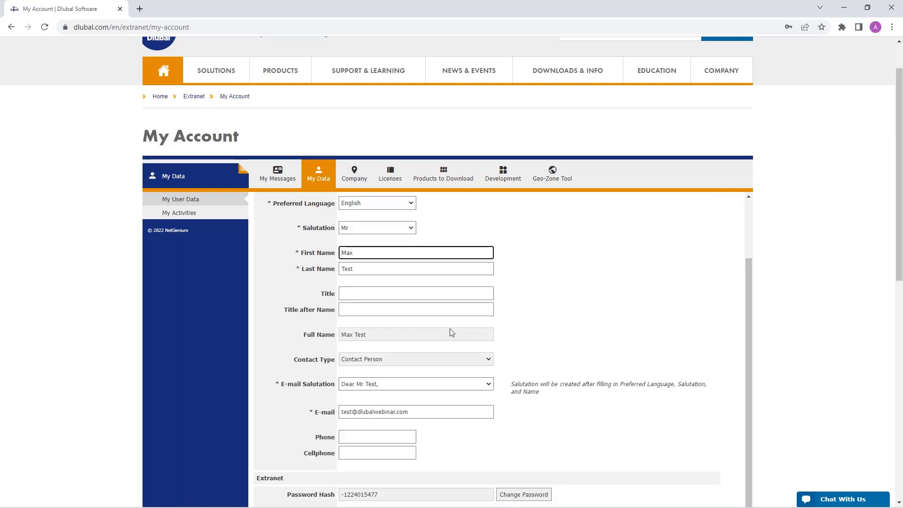
scroll(554, 376, "down", 5)
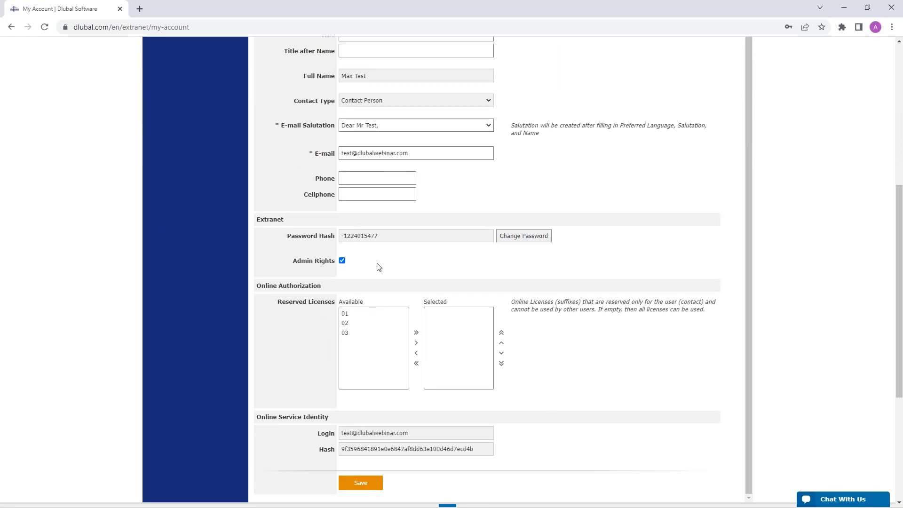
scroll(379, 267, "up", 1)
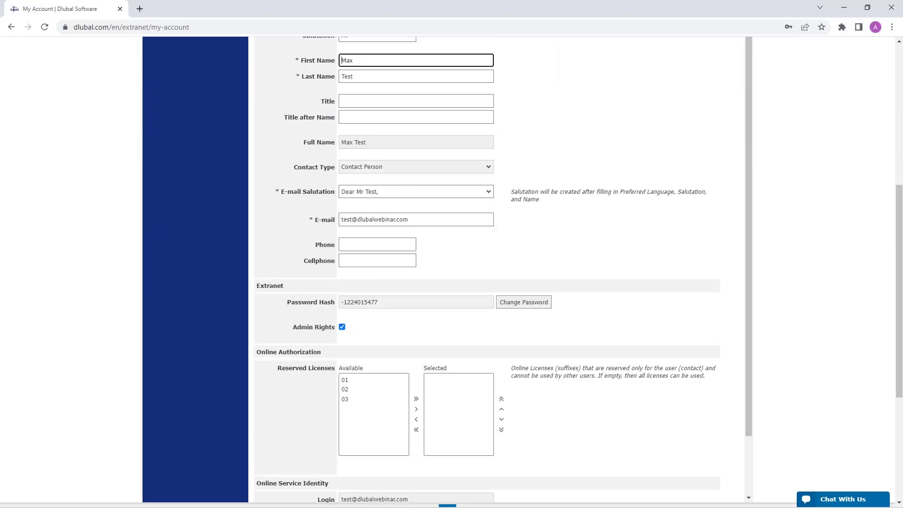
scroll(192, 139, "down", 1)
scroll(192, 139, "up", 6)
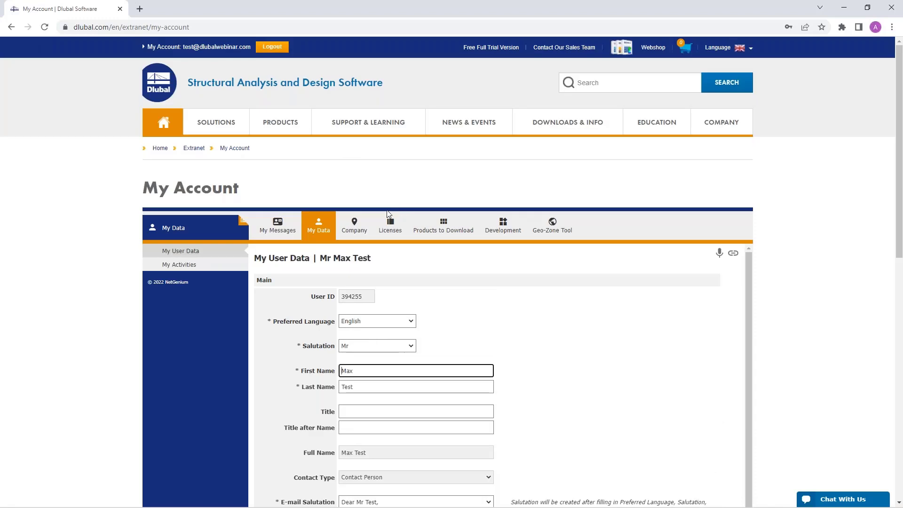
left_click(188, 265)
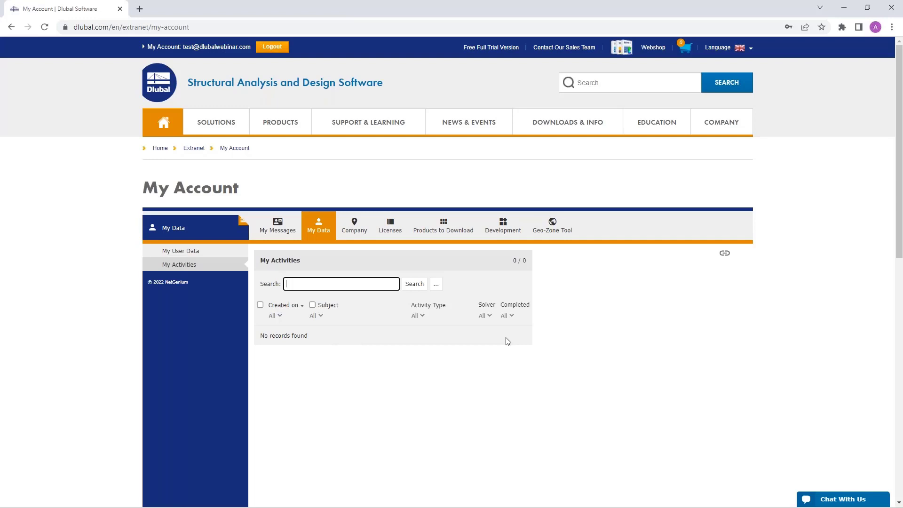
- Examine the company's data, from the main contact details through the address to the report header settings
left_click(354, 228)
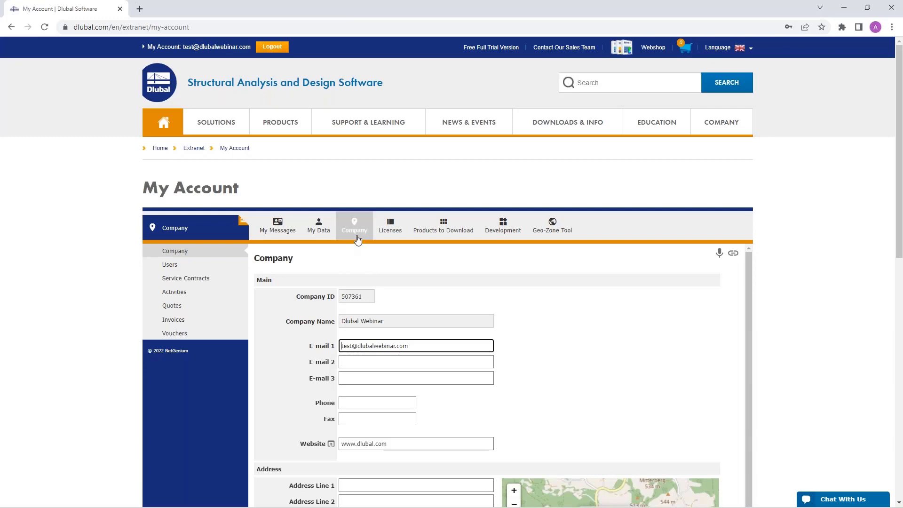
scroll(539, 338, "down", 1)
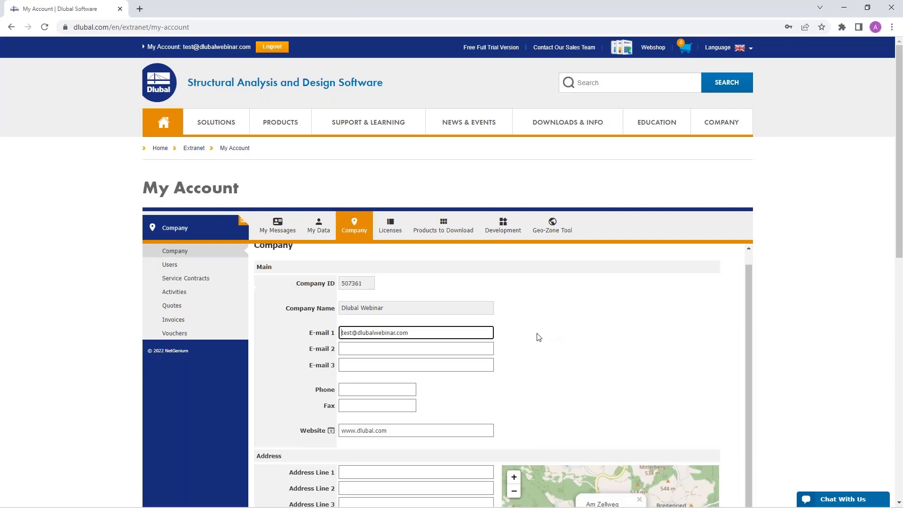
scroll(538, 337, "down", 5)
scroll(428, 289, "down", 3)
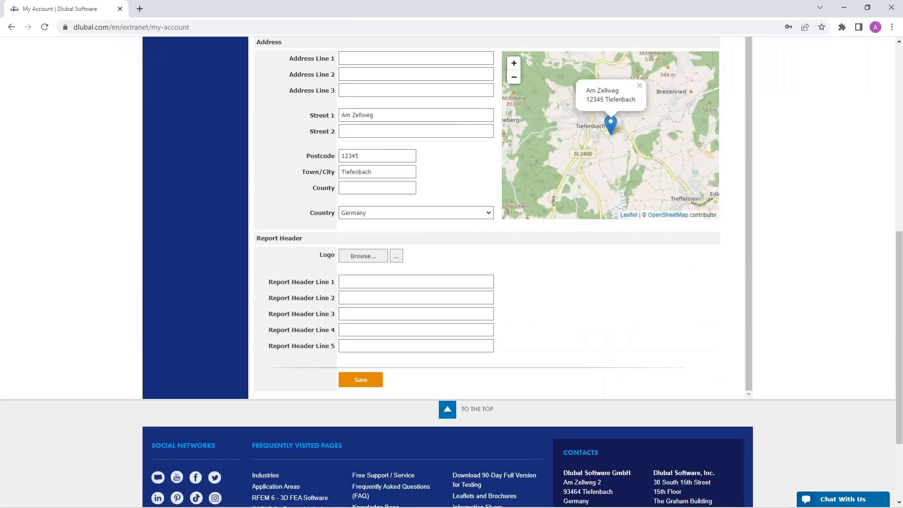
scroll(447, 235, "down", 1)
scroll(455, 233, "up", 10)
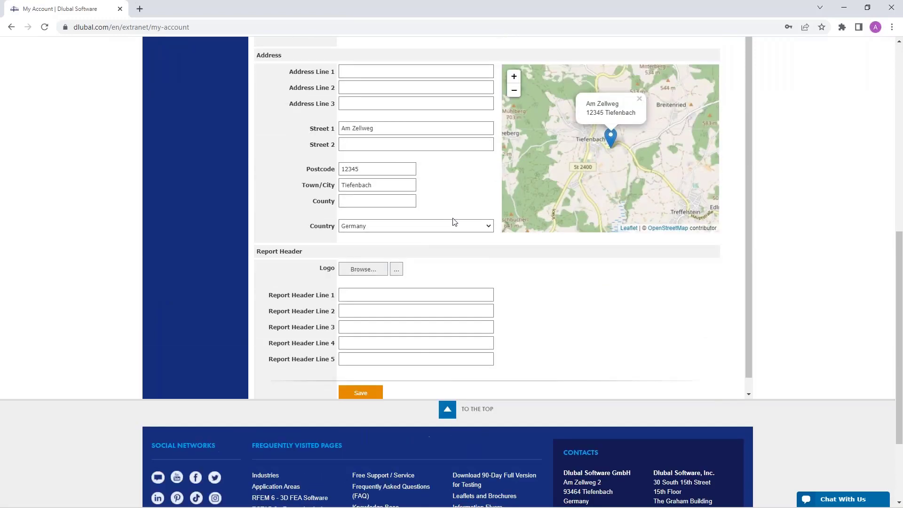
- Show the company's active users and examine the form for adding a new user, including admin rights and reserved licenses
left_click(171, 266)
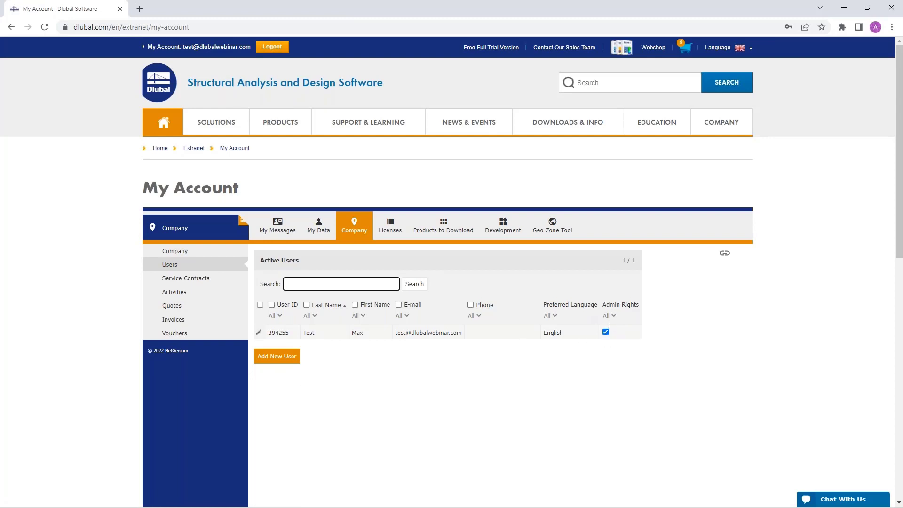
left_click(276, 356)
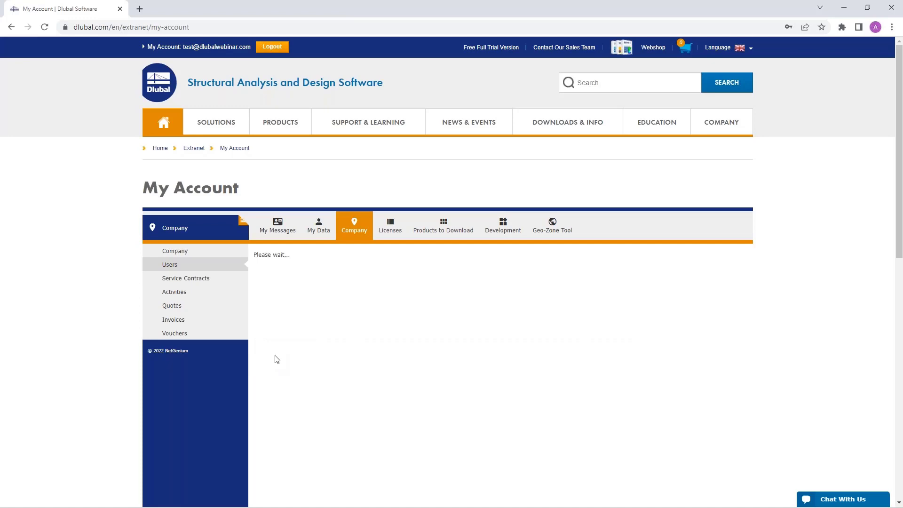
scroll(437, 367, "down", 10)
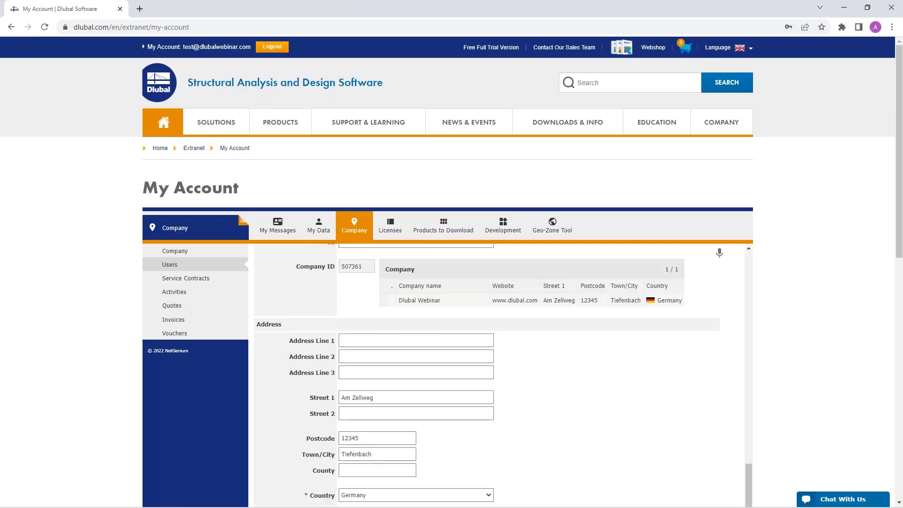
scroll(438, 430, "down", 5)
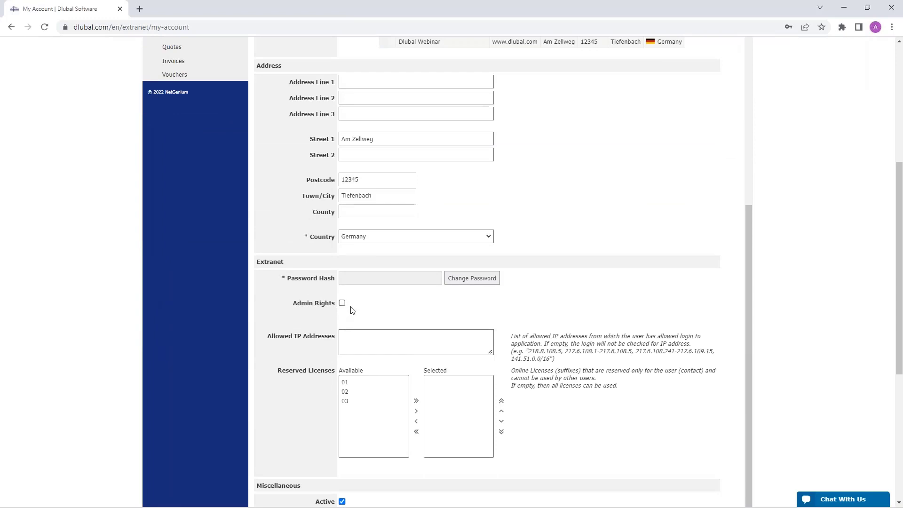
scroll(353, 309, "up", 7)
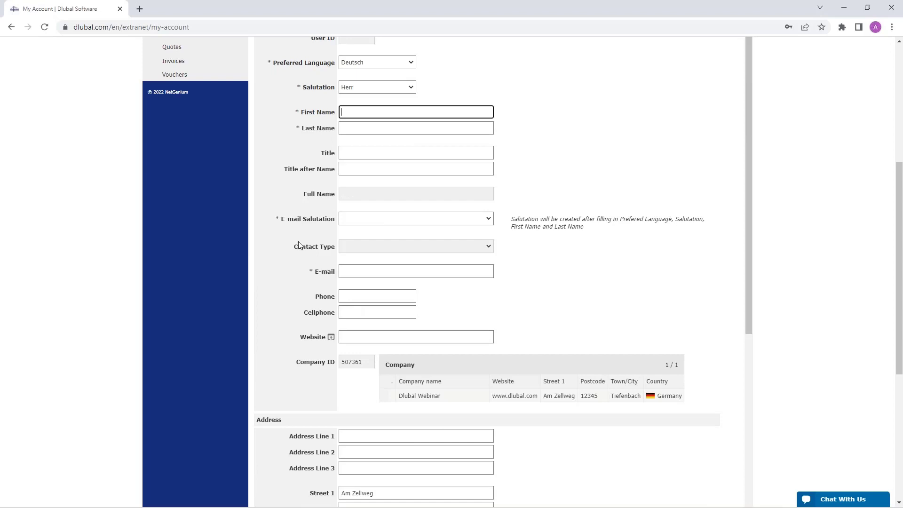
scroll(297, 247, "up", 5)
- View the company's service contracts, user activities, quotes, invoices and vouchers one after another
left_click(188, 279)
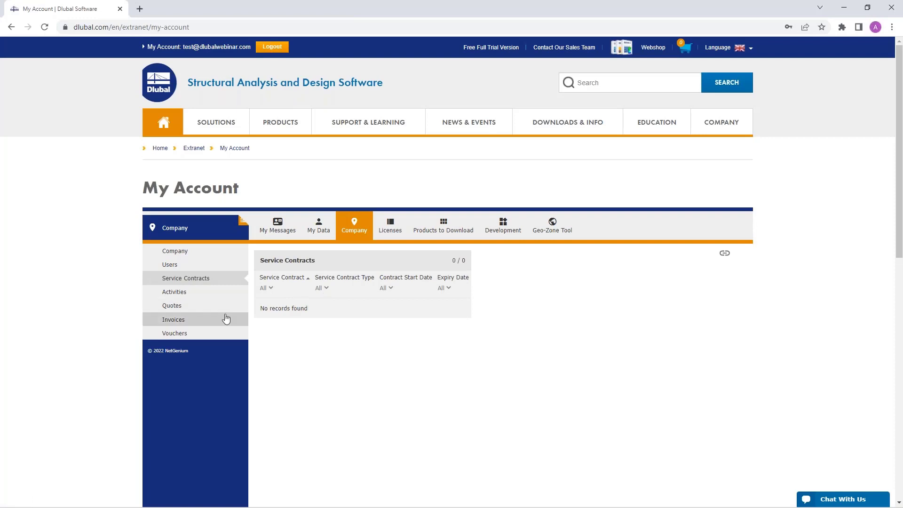
left_click(202, 294)
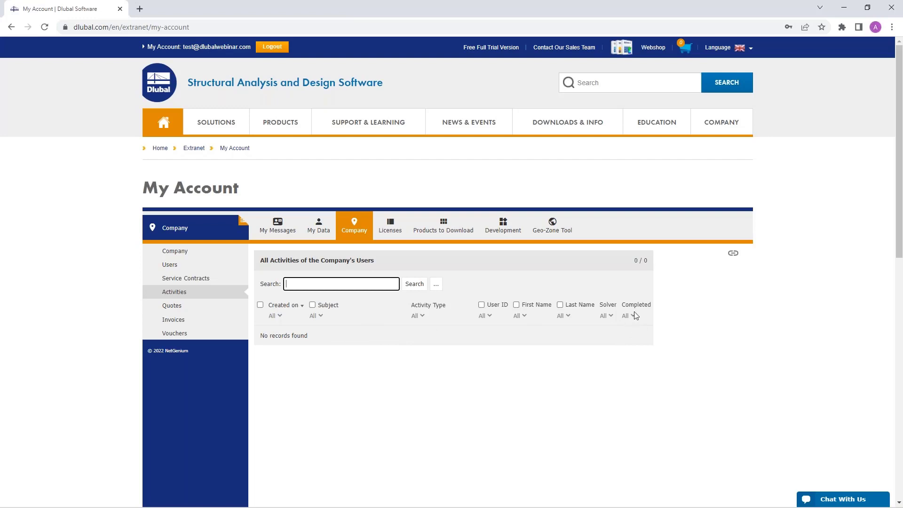
left_click(176, 309)
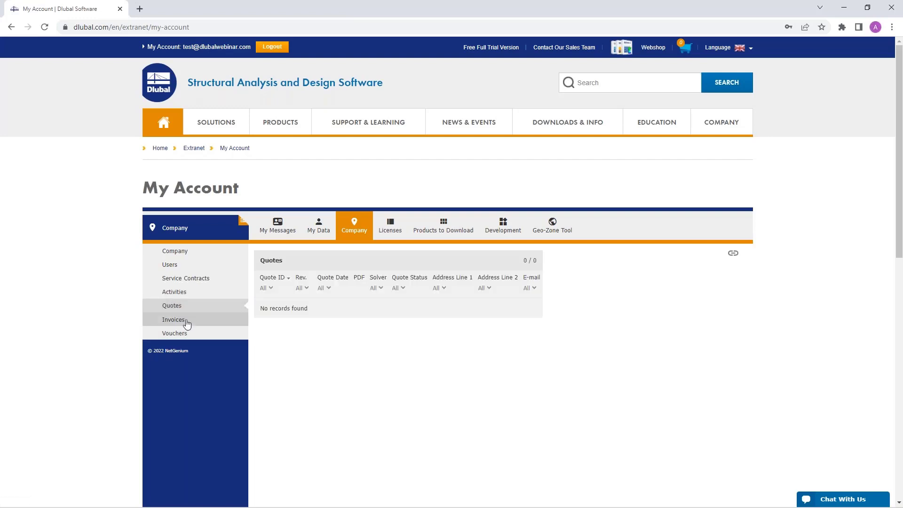
left_click(186, 322)
left_click(179, 336)
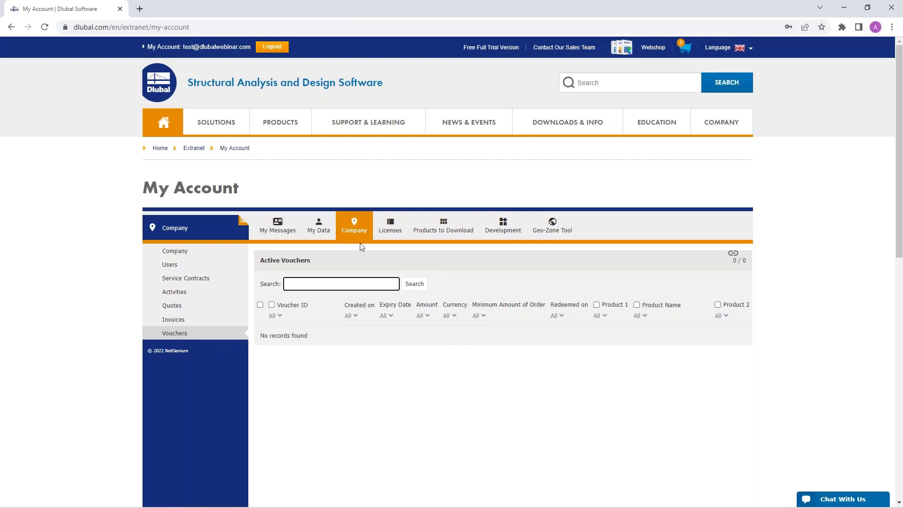
- Examine the licensed products list for RFEM 6, RSTAB 9, RSECTION 1 and Service, checking which licenses include each product
left_click(391, 227)
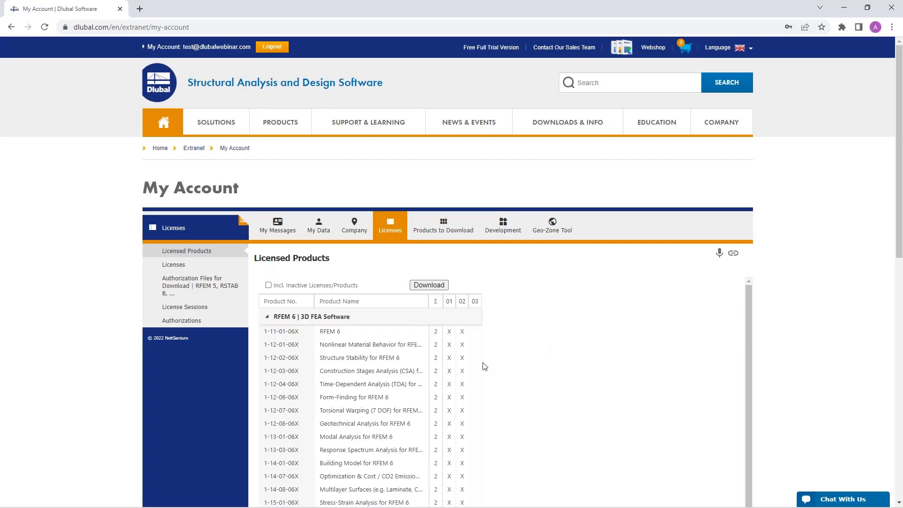
scroll(485, 367, "down", 1)
scroll(484, 366, "up", 1)
scroll(691, 320, "down", 1)
scroll(691, 317, "up", 1)
scroll(896, 231, "down", 4)
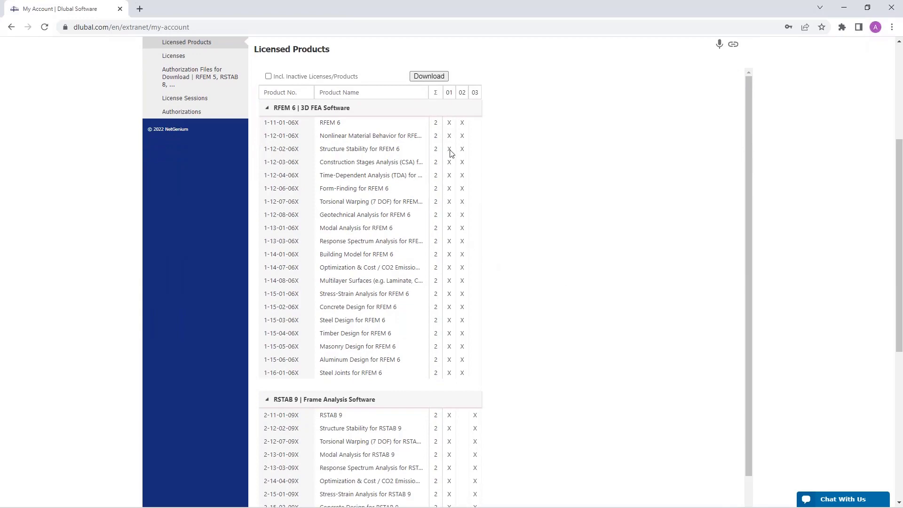
scroll(448, 417, "down", 1)
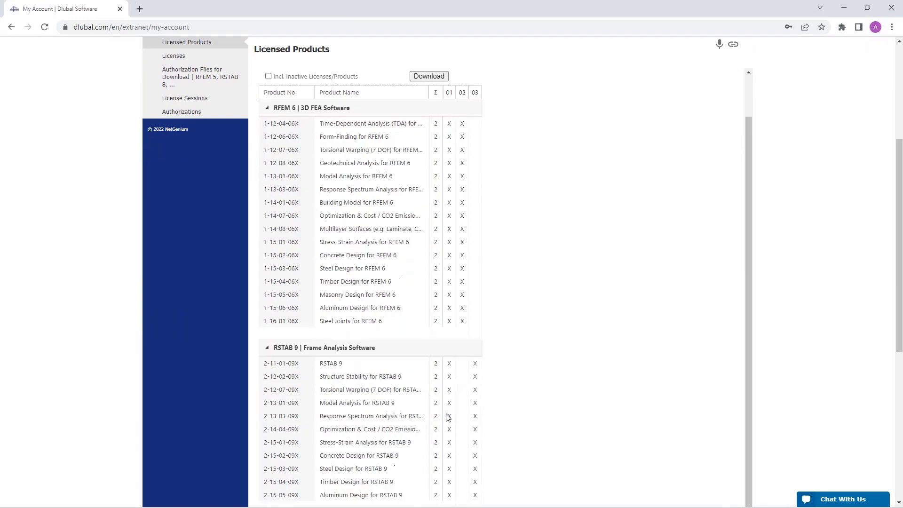
scroll(448, 417, "down", 1)
scroll(313, 142, "up", 1)
scroll(376, 211, "down", 1)
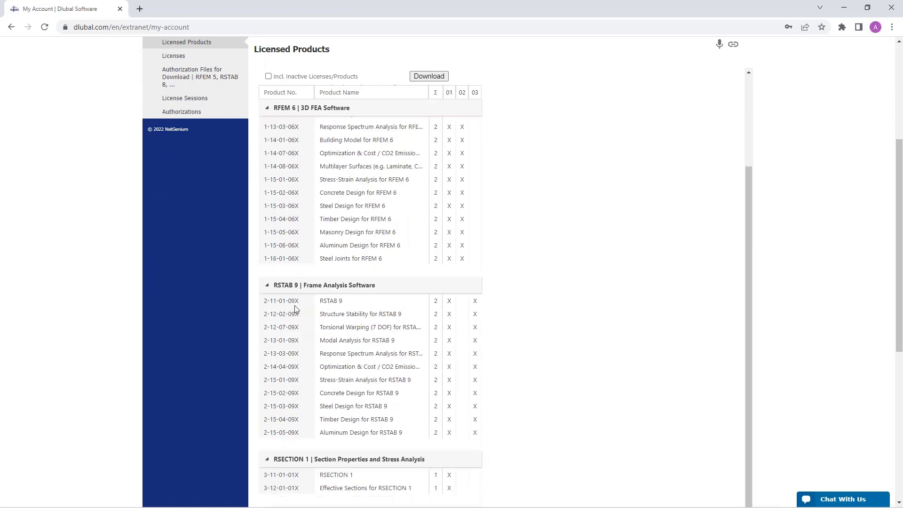
scroll(401, 347, "down", 3)
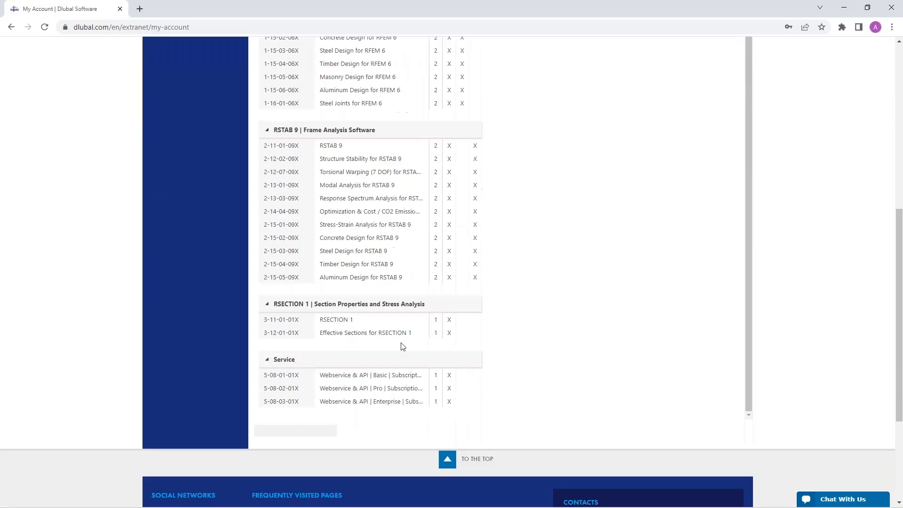
scroll(402, 347, "up", 2)
scroll(402, 347, "up", 1)
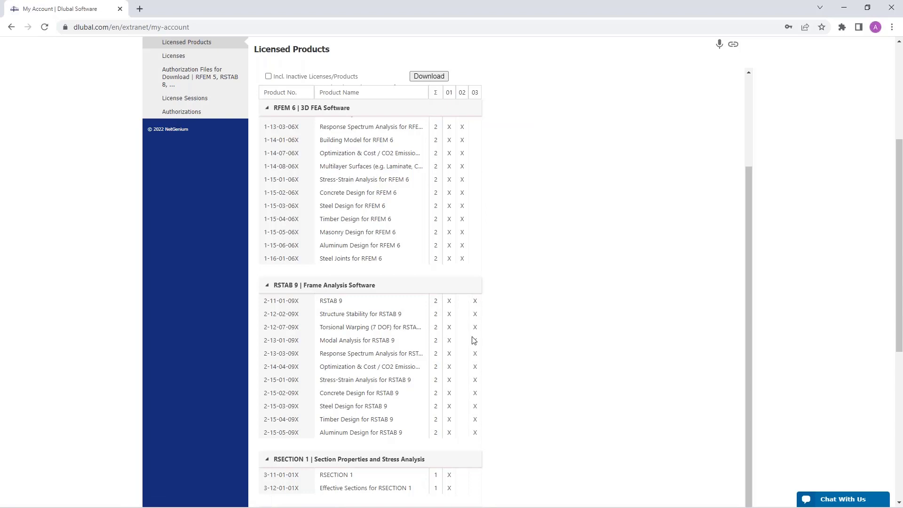
scroll(510, 323, "up", 3)
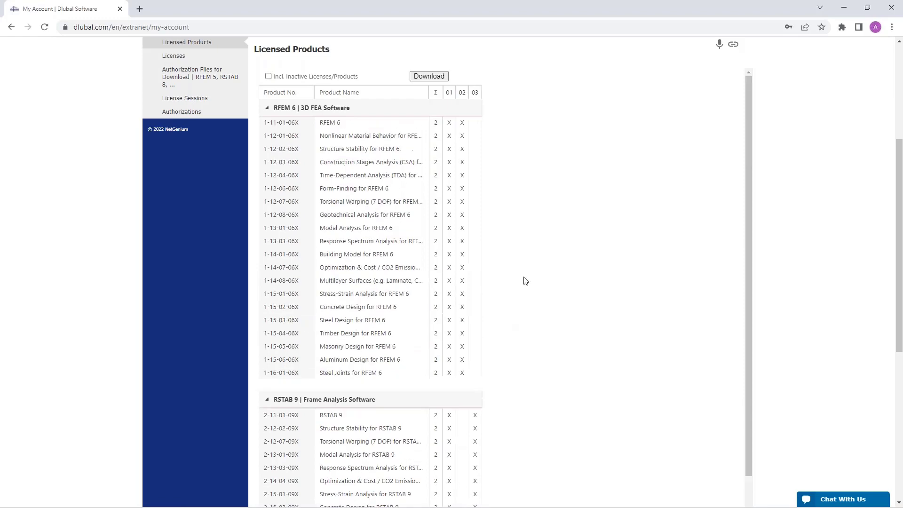
scroll(330, 277, "up", 5)
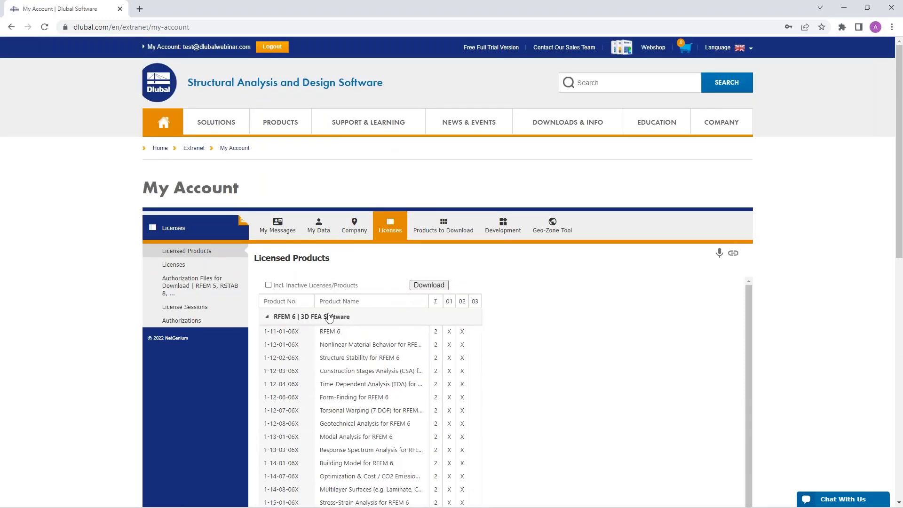
- View the active licenses, the currently borrowed licenses and the authorization files for download for RFEM 5 and RSTAB 8
left_click(173, 264)
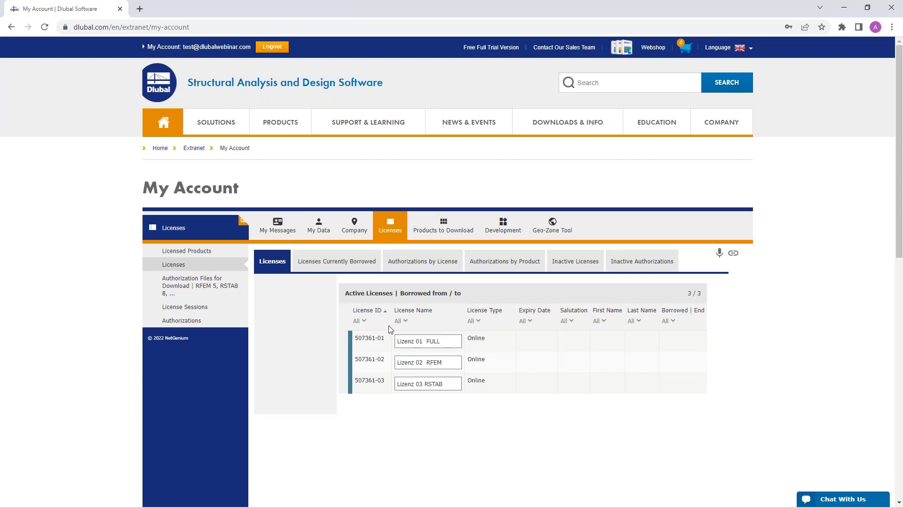
left_click(321, 264)
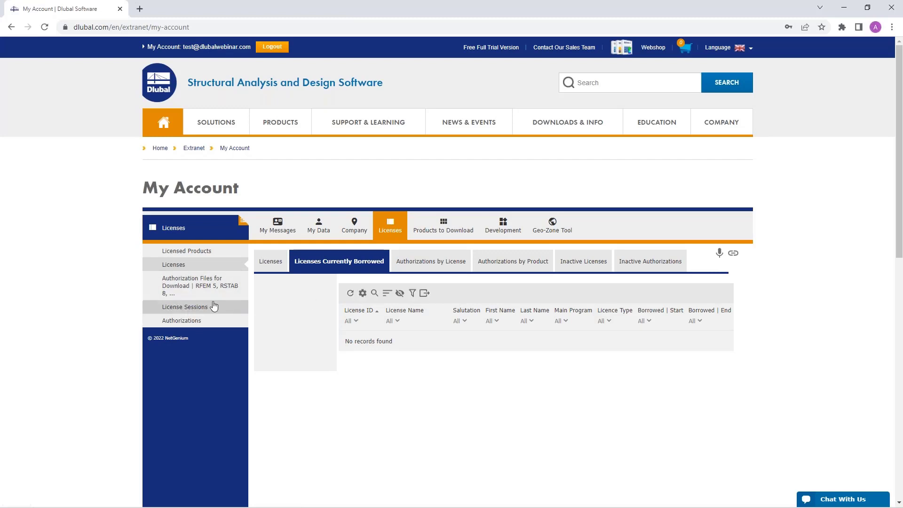
left_click(185, 286)
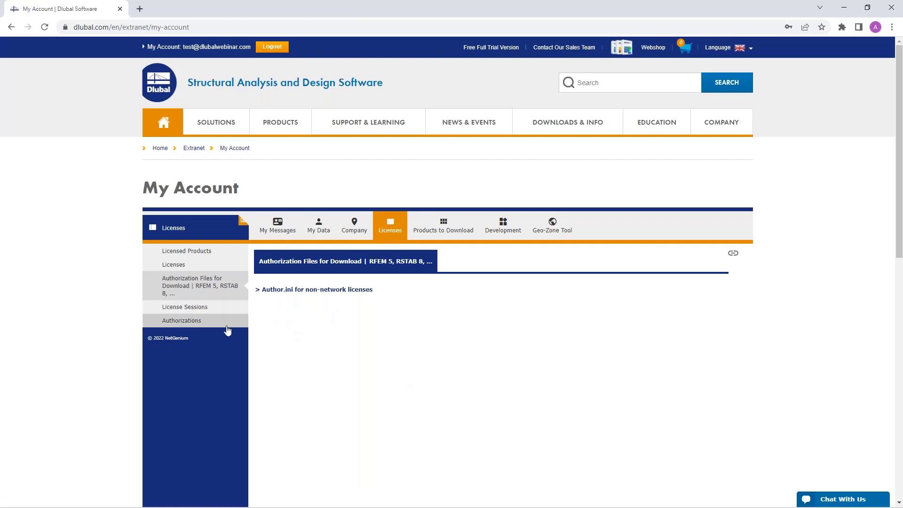
- View the active license sessions for online licenses and browse the list of active authorizations
left_click(193, 308)
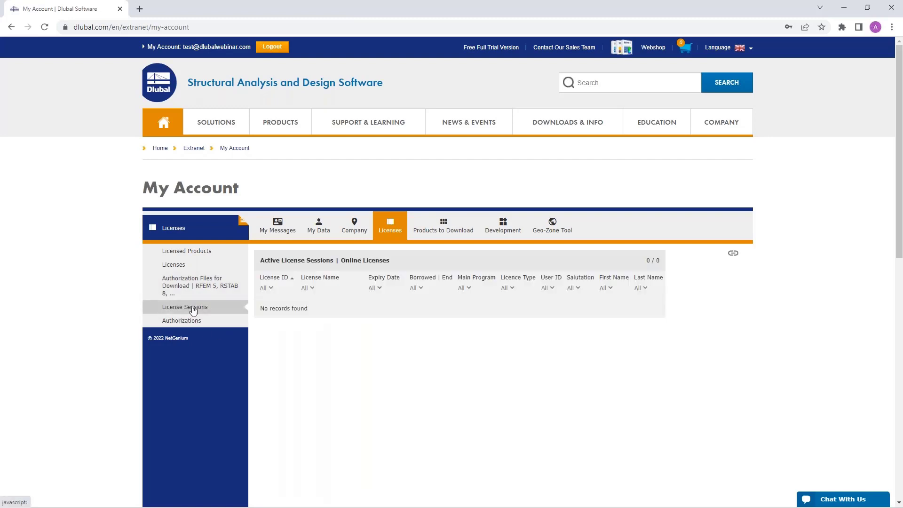
left_click(191, 321)
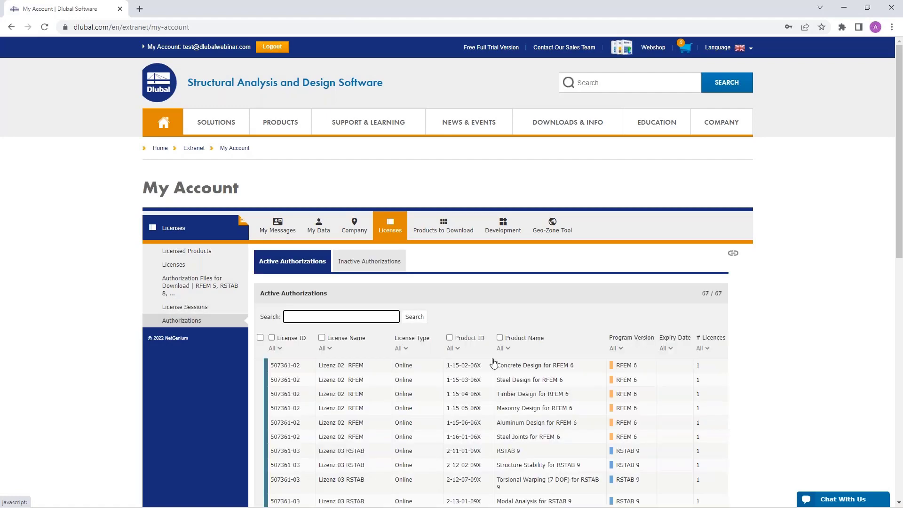
scroll(493, 362, "down", 2)
scroll(489, 362, "up", 2)
- View the current product versions to download for R20 and R19, and browse the older versions for service contract customers
left_click(440, 227)
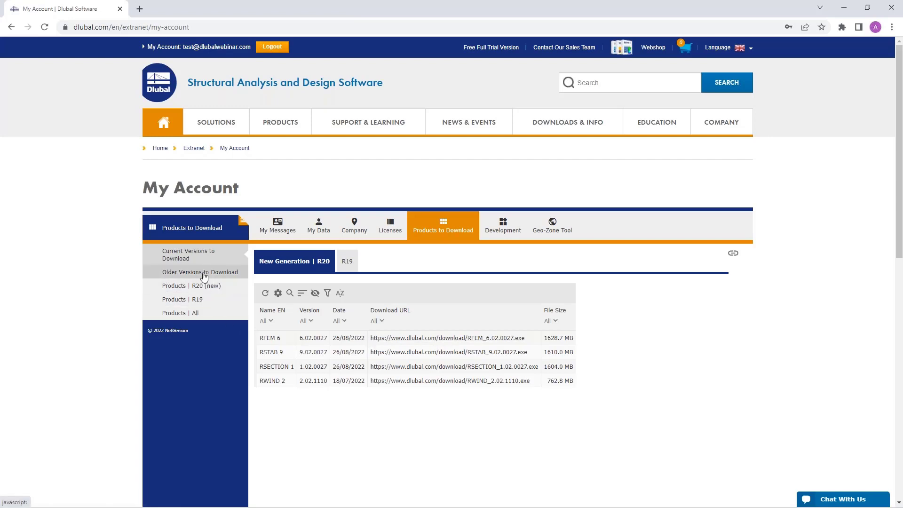
left_click(346, 265)
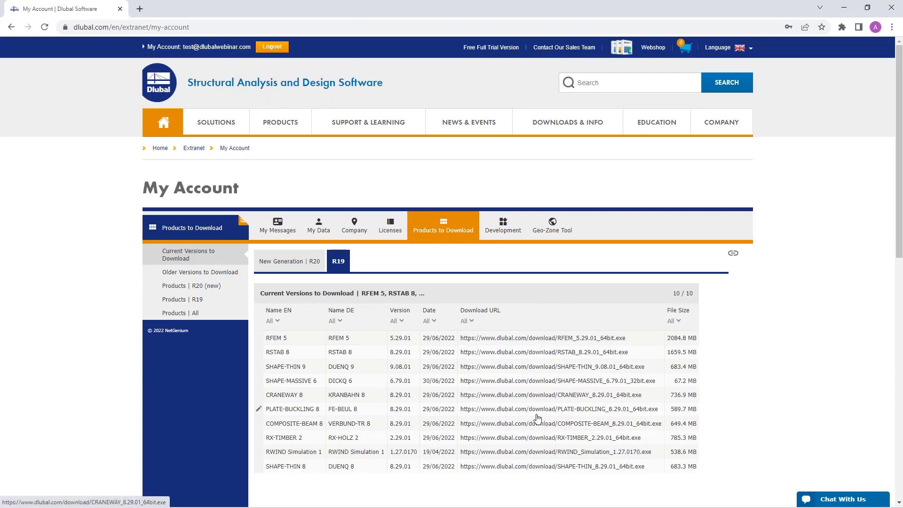
left_click(196, 272)
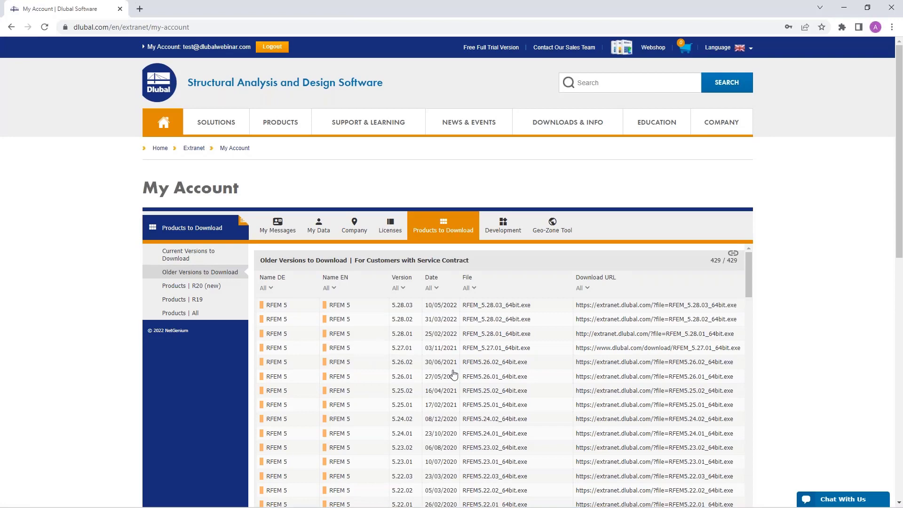
scroll(454, 374, "down", 3)
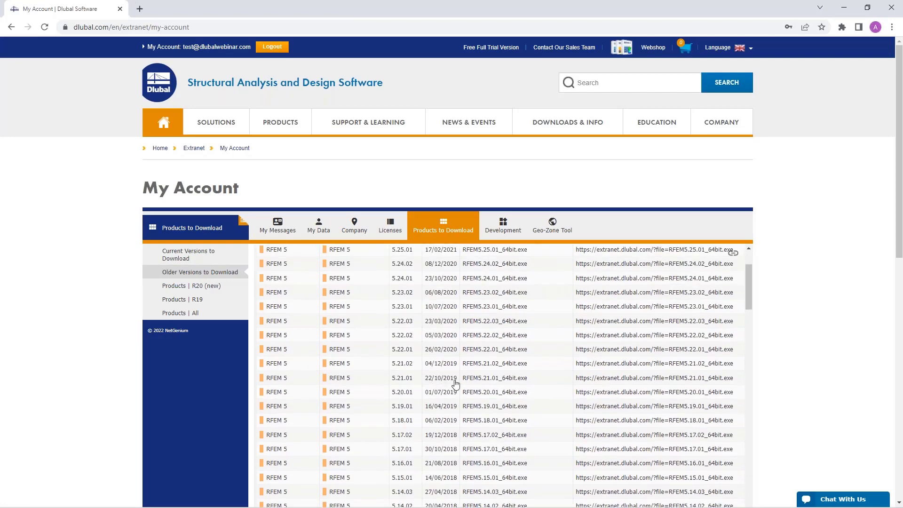
scroll(500, 398, "down", 20)
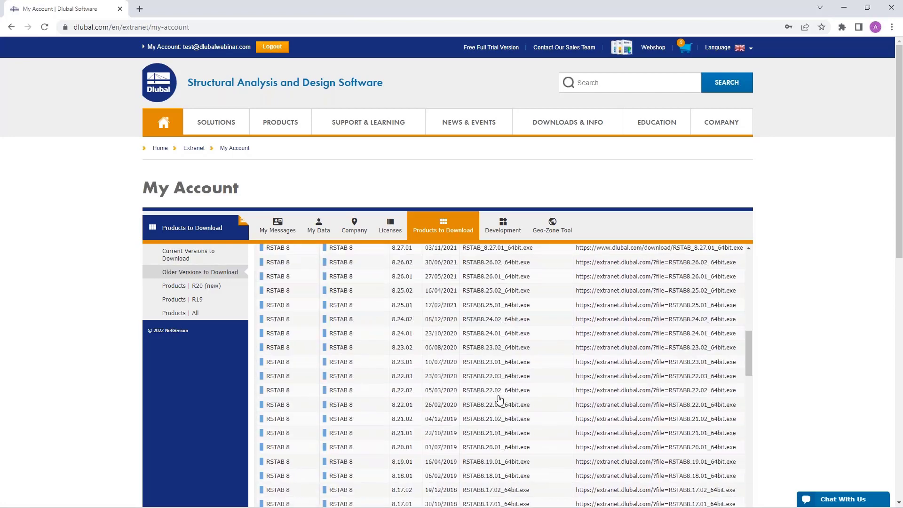
scroll(452, 391, "up", 20)
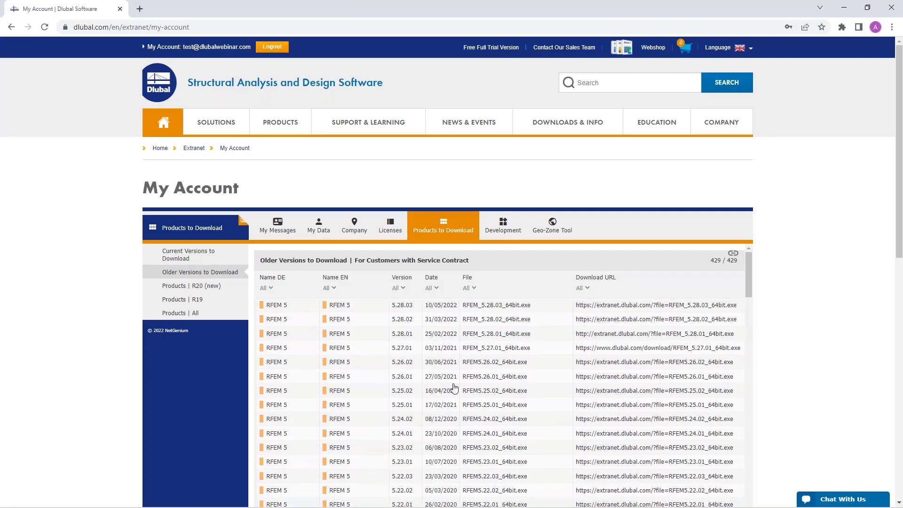
- List the R20 (new) first-license products and open the website page of the Form-Finding for RFEM 6 add-on
left_click(179, 286)
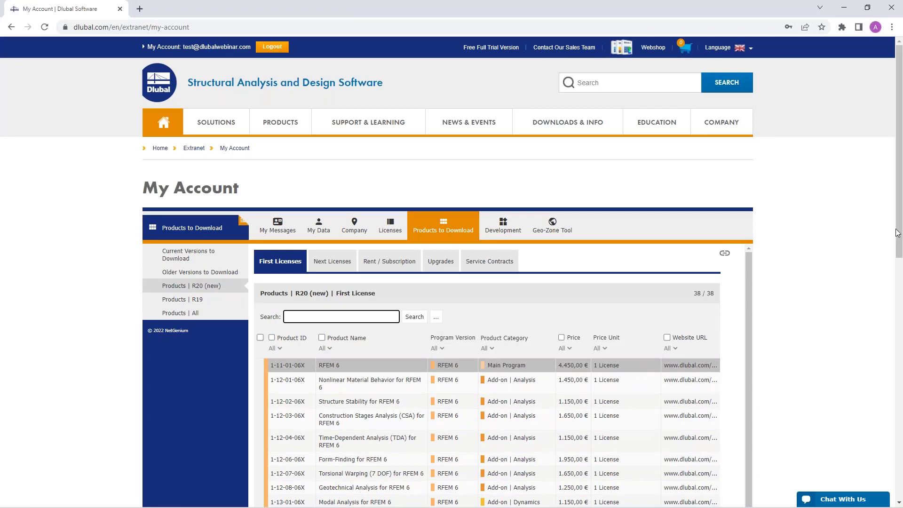
left_click_drag(897, 233, 901, 298)
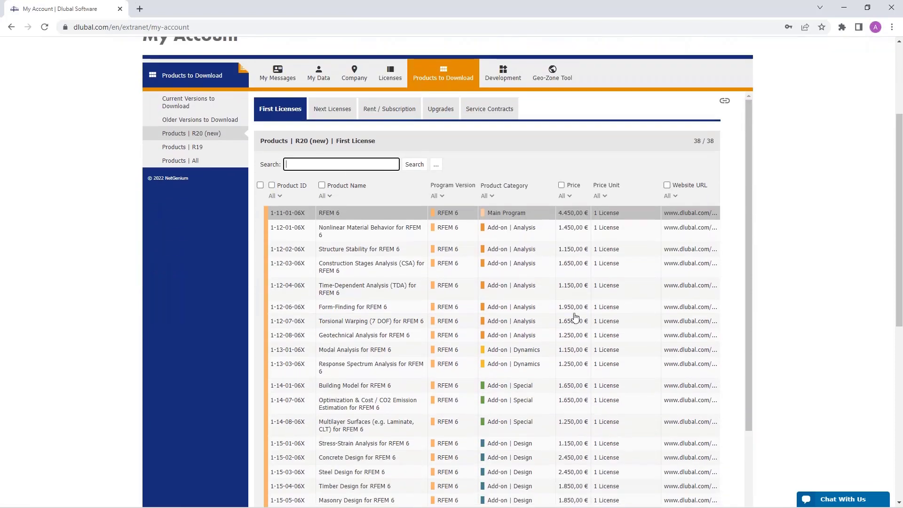
left_click(408, 310)
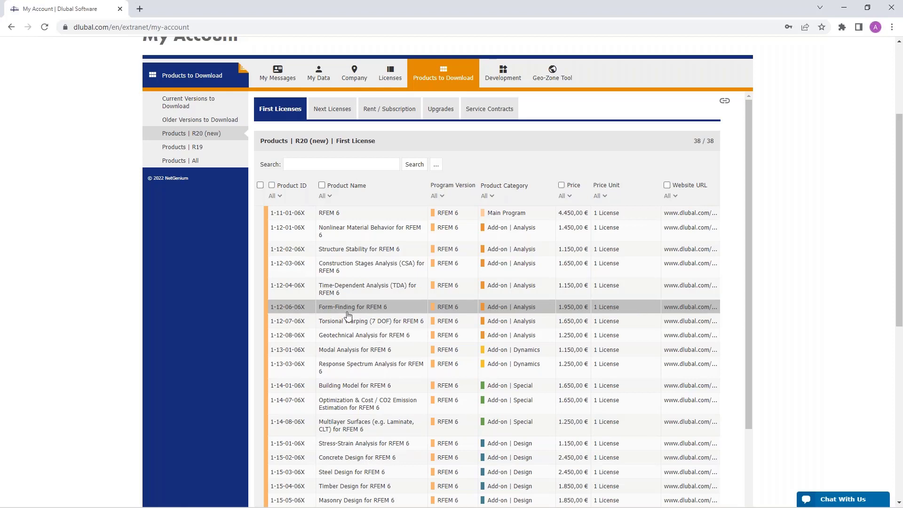
left_click(690, 308)
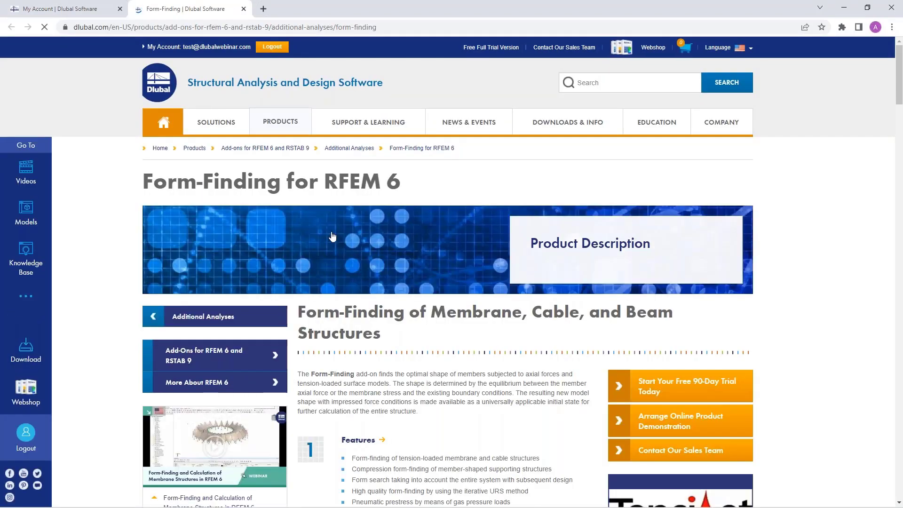
- Examine the Form-Finding product page, including its feature descriptions, price section and purchase options
scroll(787, 293, "down", 2)
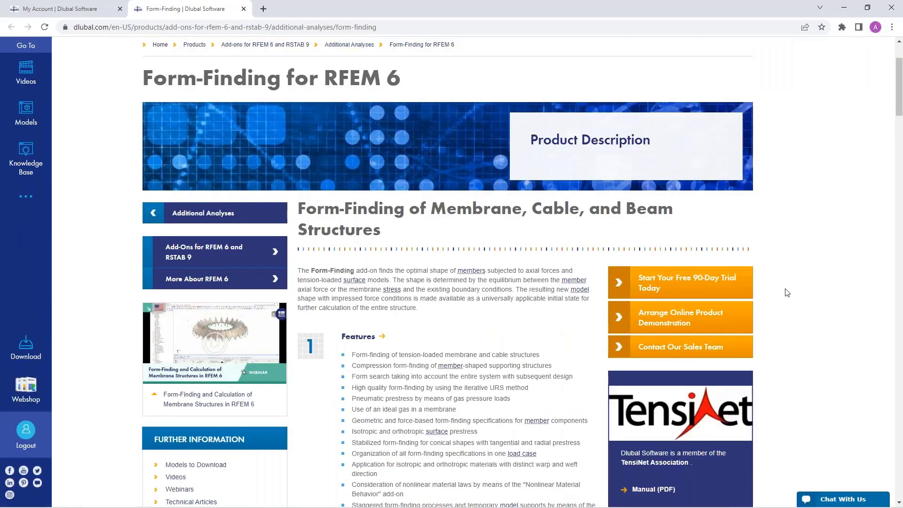
scroll(787, 292, "down", 20)
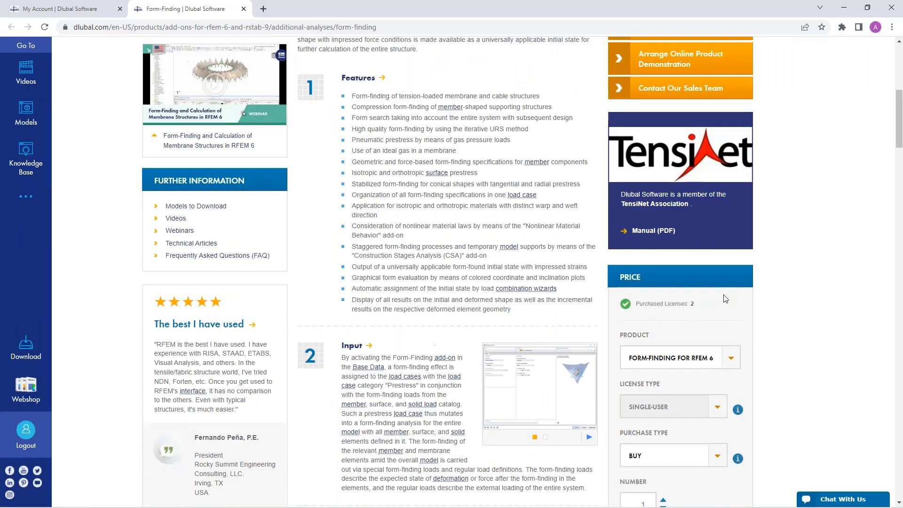
scroll(685, 298, "up", 20)
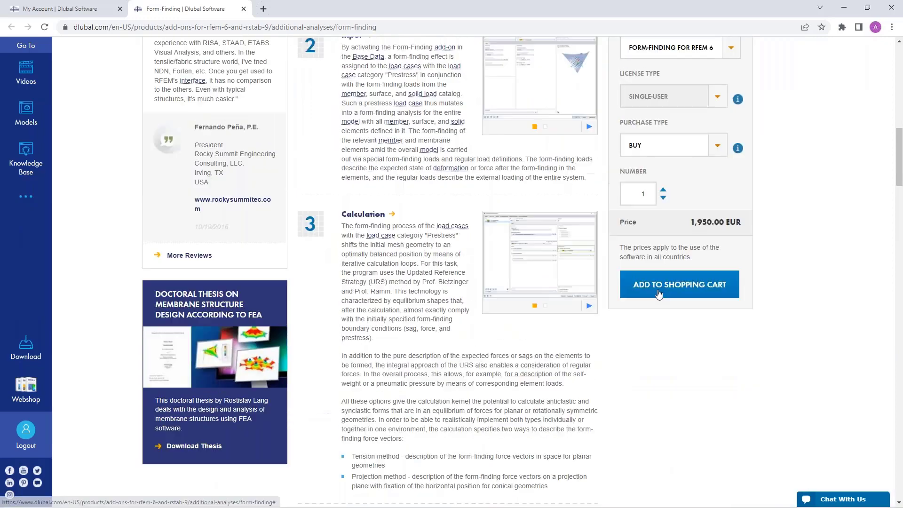
scroll(607, 288, "up", 2)
scroll(602, 284, "down", 2)
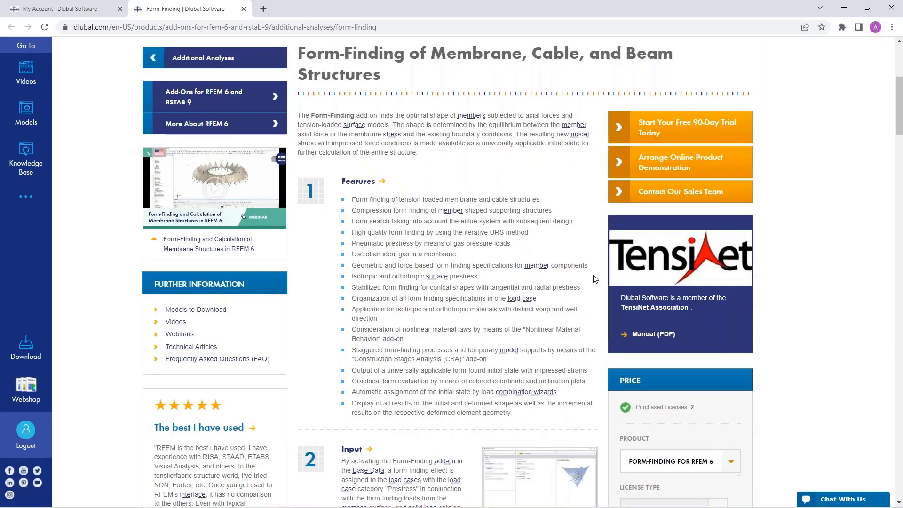
scroll(595, 280, "up", 5)
- Return to the account page and view the R19 product list and the list of all products
left_click(57, 8)
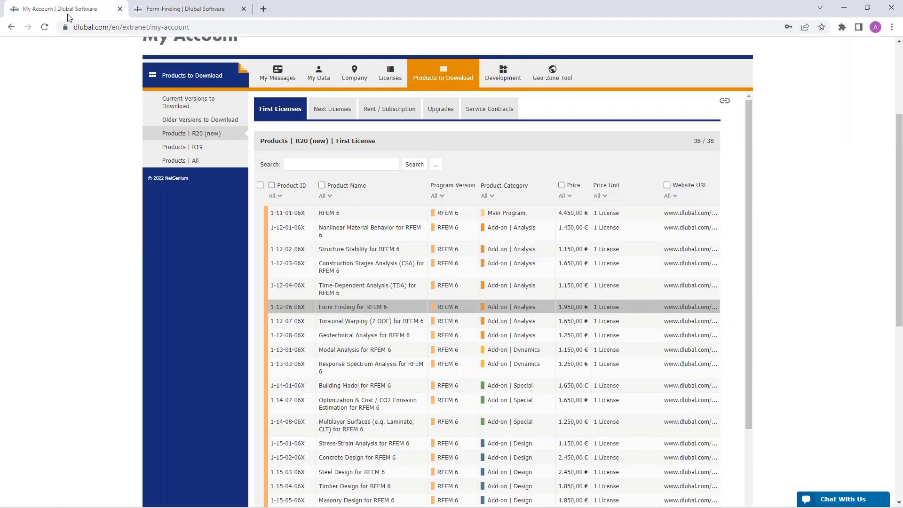
left_click(179, 148)
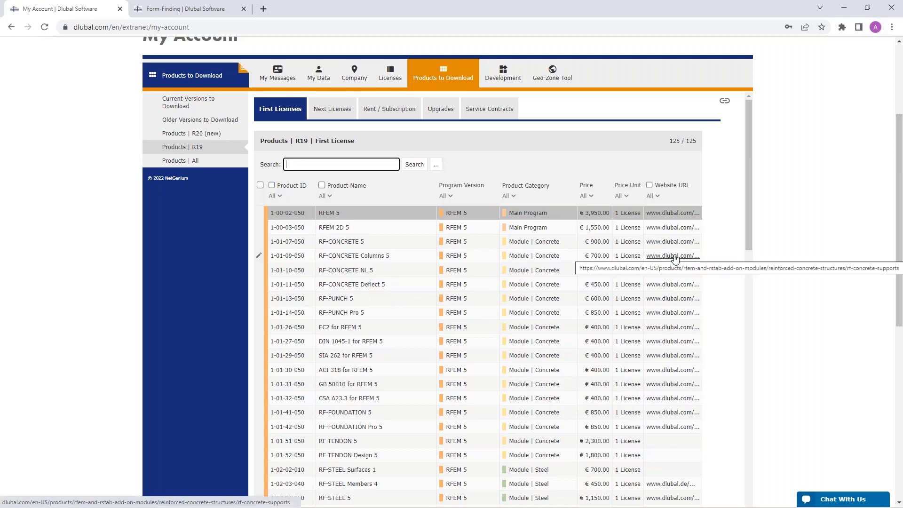
left_click(183, 159)
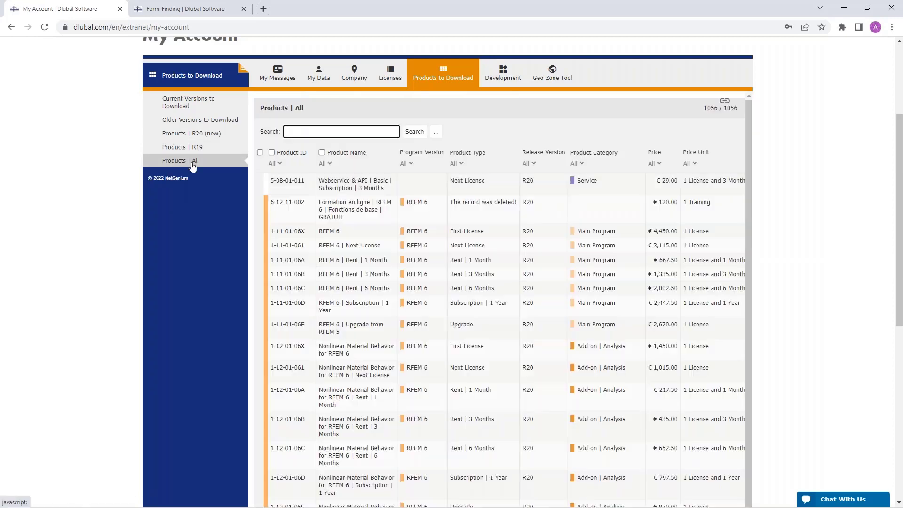
scroll(460, 293, "up", 2)
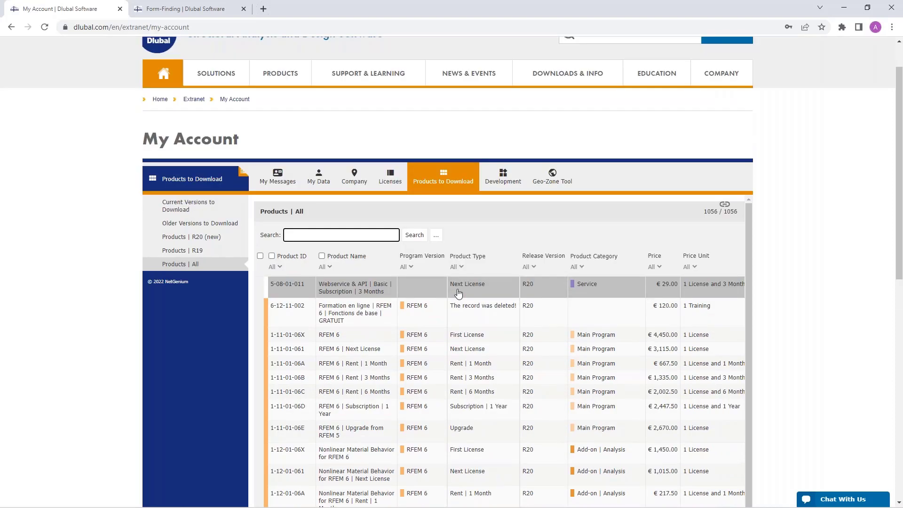
scroll(459, 293, "down", 2)
scroll(459, 292, "up", 2)
- Filter the implemented RFEM 6 features by the Steel joints add-on, view the Rectangular Hollow Sections entry, and clear the filter
left_click(503, 177)
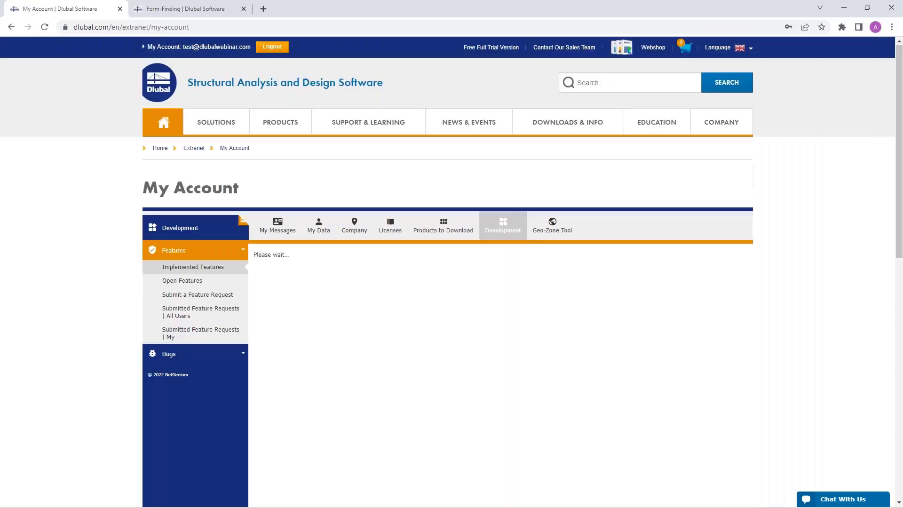
scroll(747, 283, "down", 3)
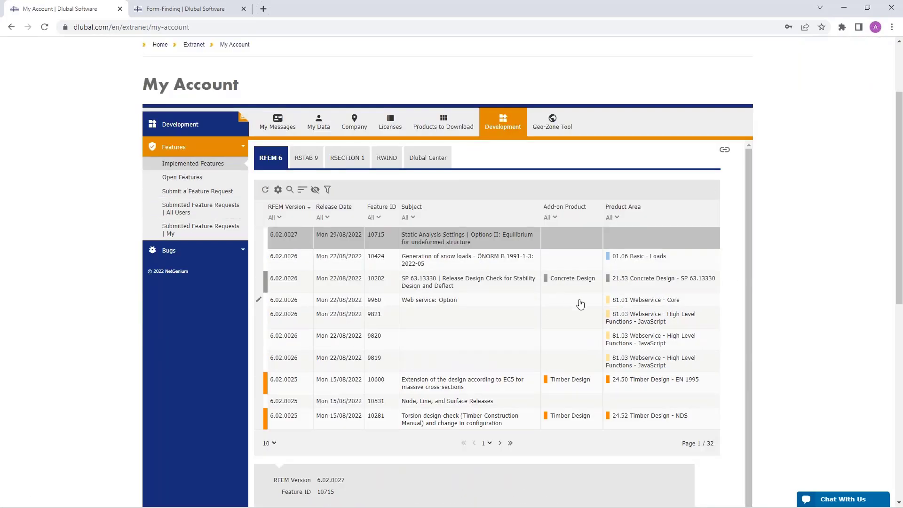
left_click(556, 218)
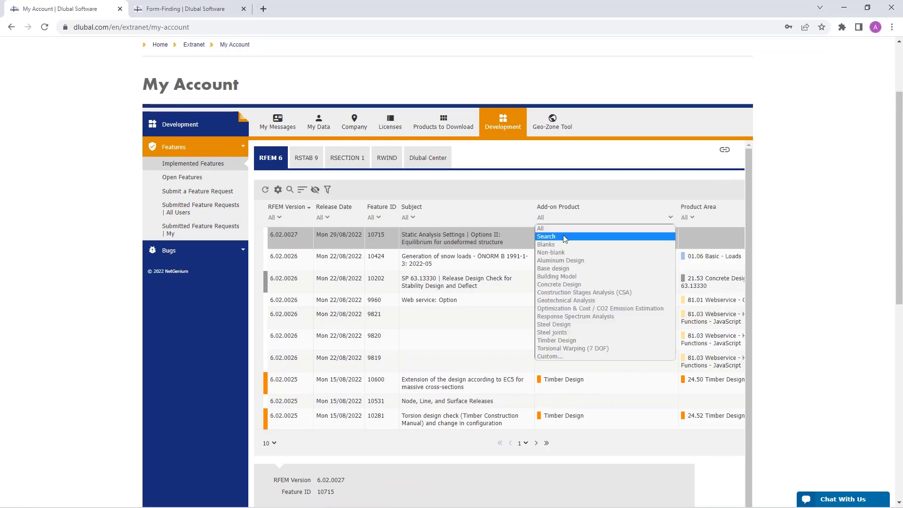
left_click(587, 333)
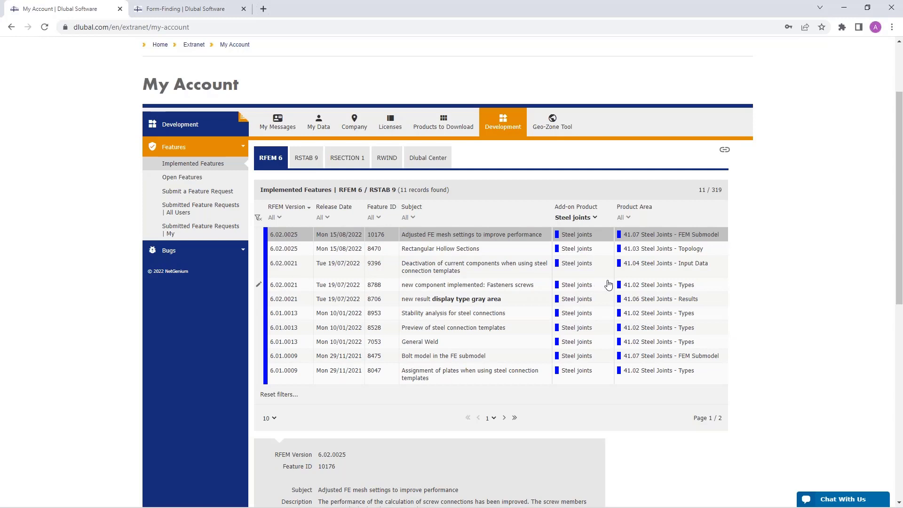
left_click(506, 248)
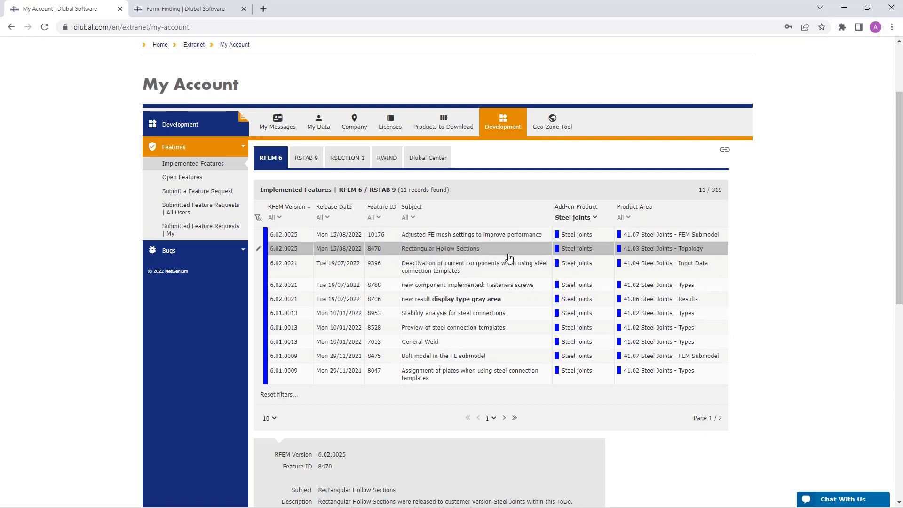
left_click(594, 217)
left_click(572, 227)
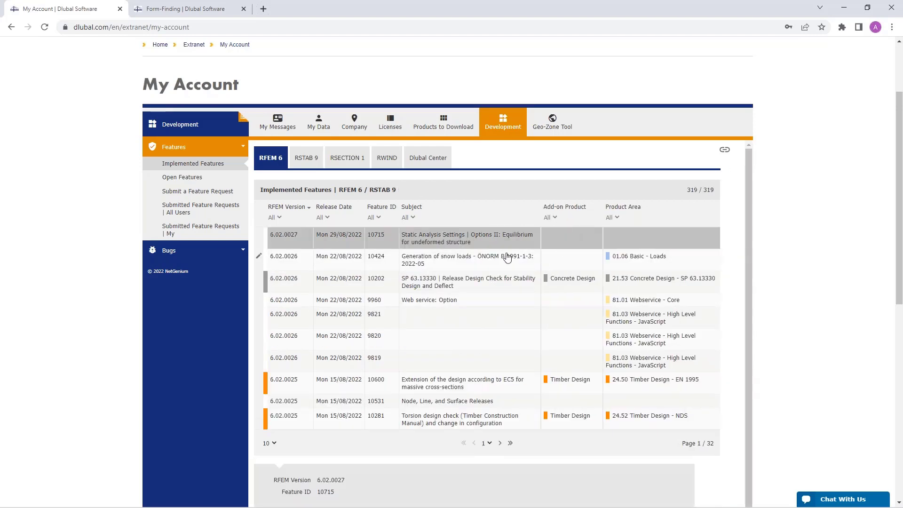
- View the implemented features of RSTAB 9 and RSECTION 1, and the open features of RFEM 6
left_click(306, 159)
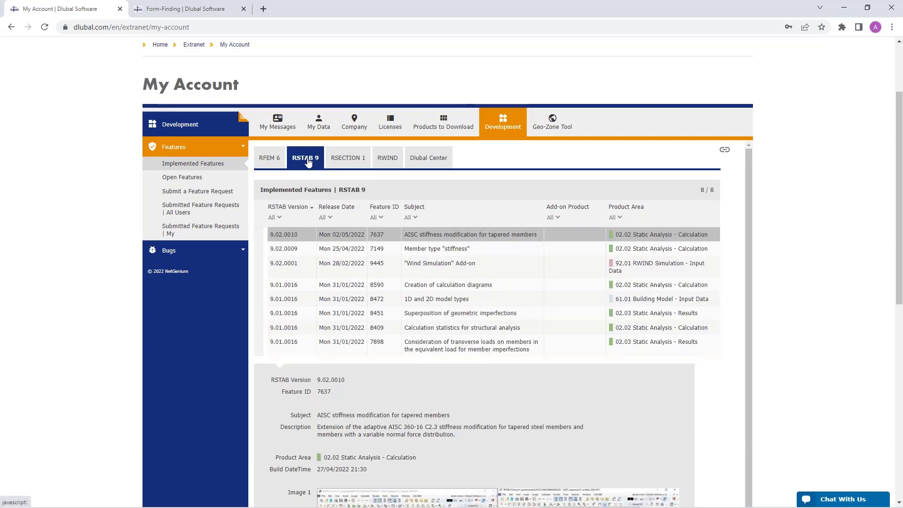
left_click(347, 160)
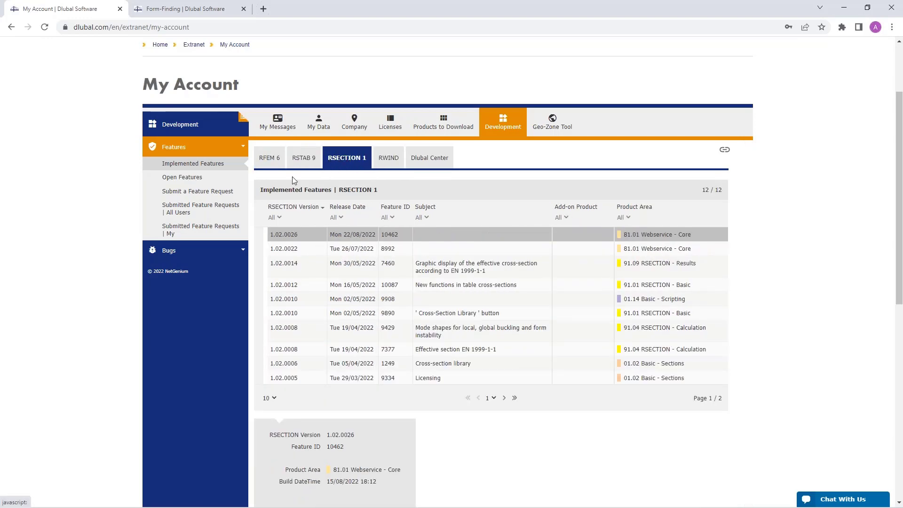
left_click(182, 183)
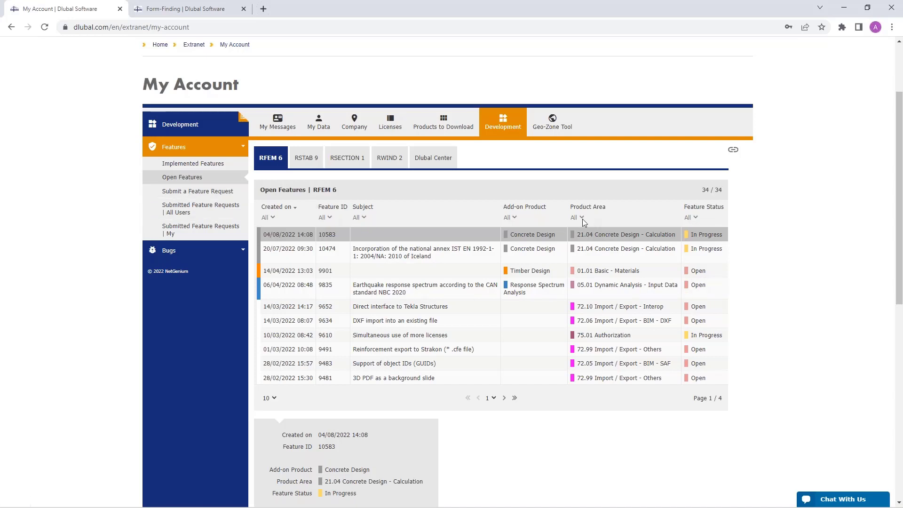
- Examine the feature request form with its description and attachment fields, and view the feature requests submitted by all users
left_click(200, 191)
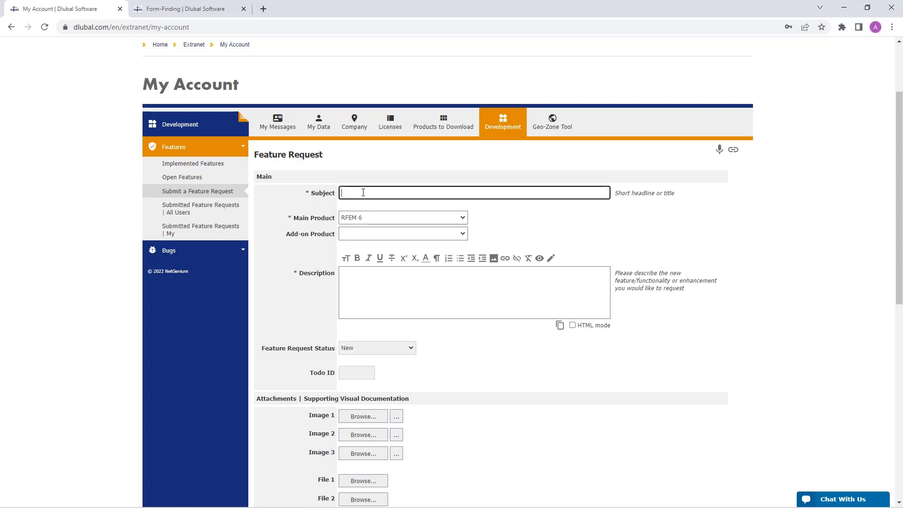
left_click(373, 282)
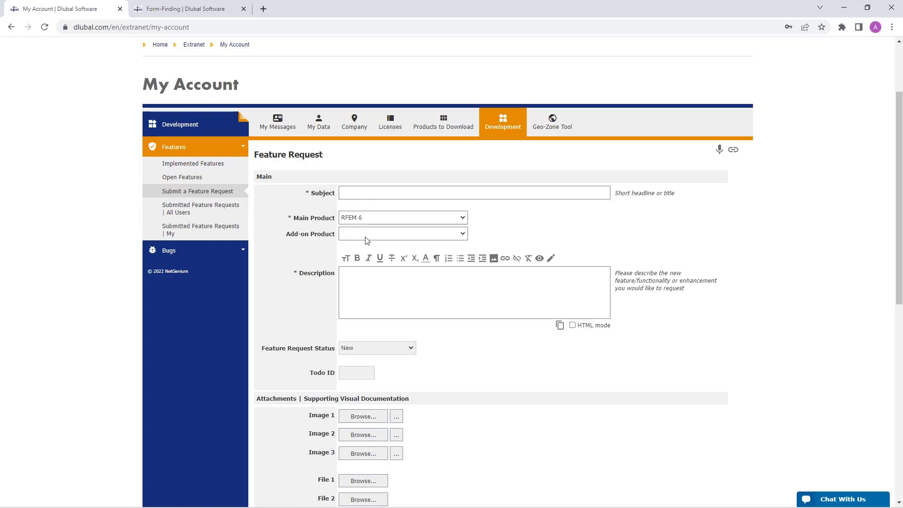
scroll(385, 352, "down", 2)
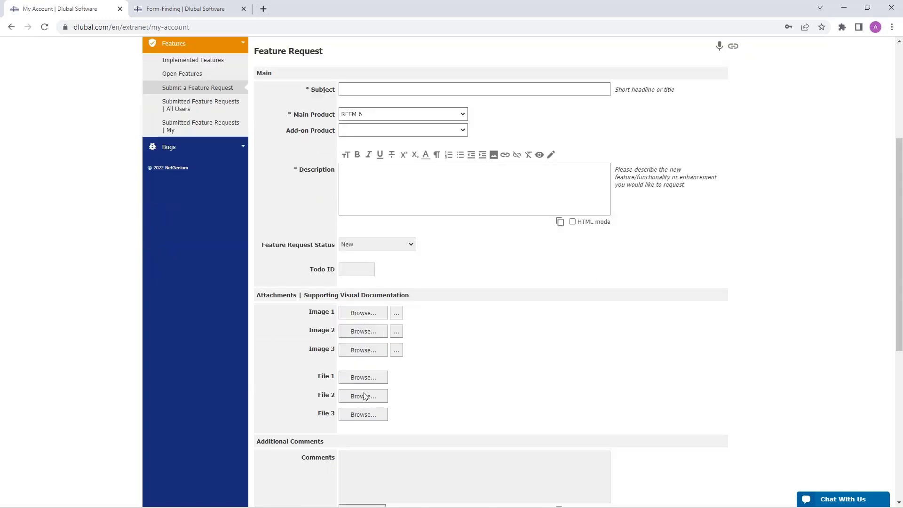
scroll(455, 346, "up", 4)
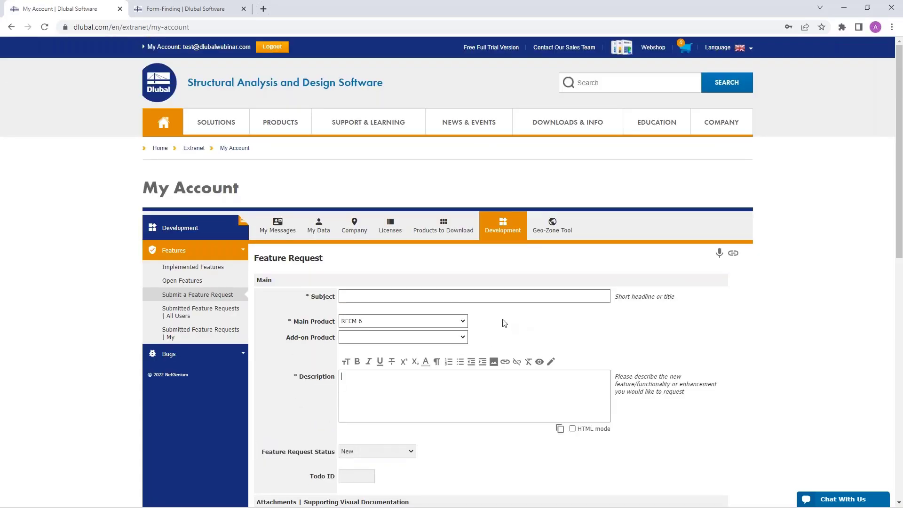
scroll(363, 314, "down", 2)
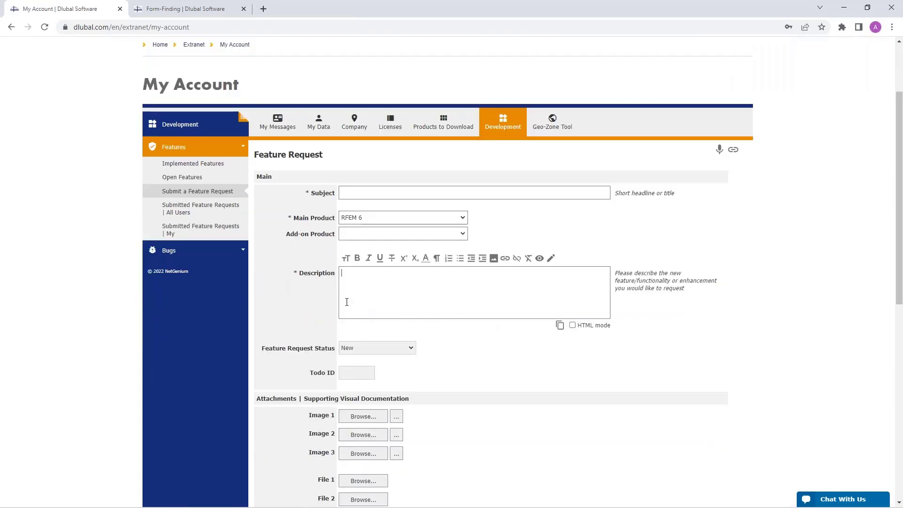
left_click(190, 213)
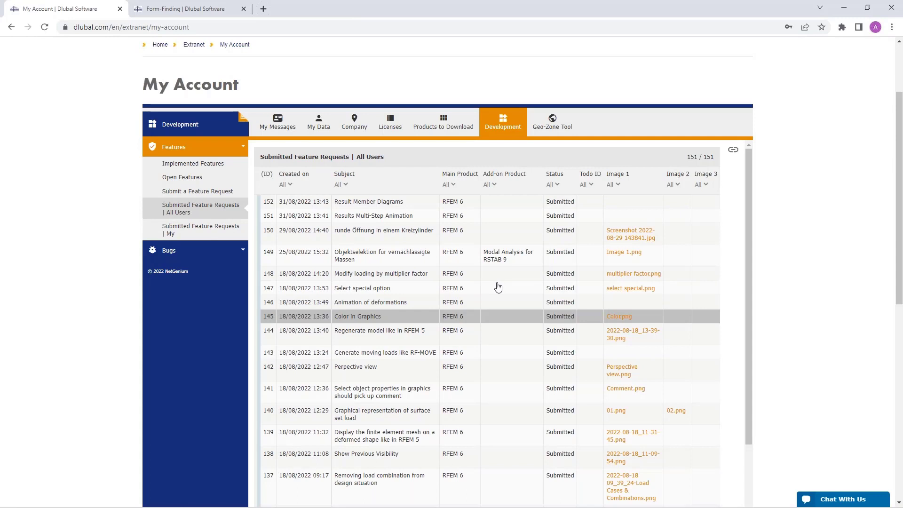
- View the account's own submitted feature requests and the Geo-Zone Tool section with its map clicks and billing
left_click(197, 234)
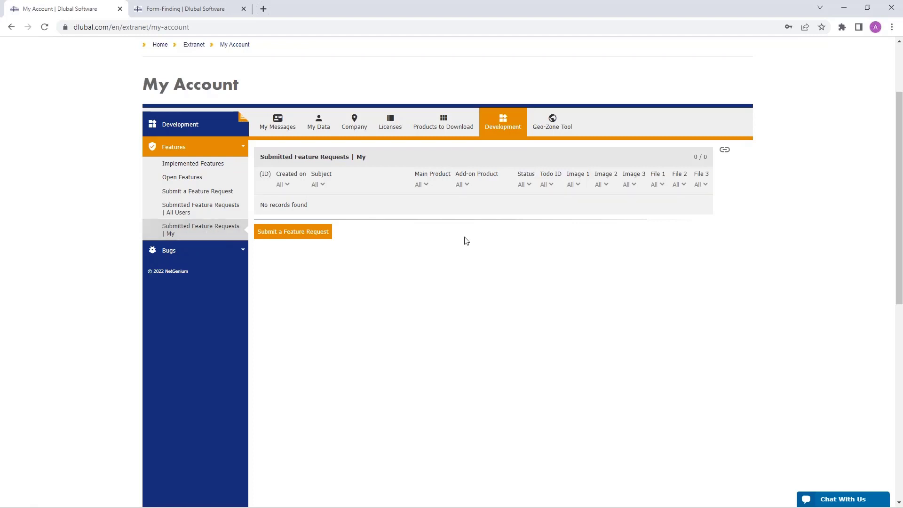
scroll(499, 299, "up", 1)
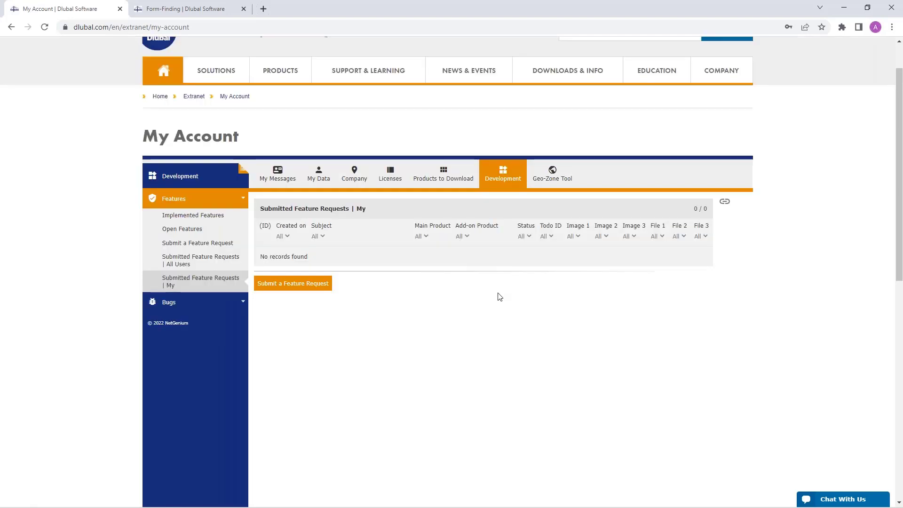
left_click(552, 172)
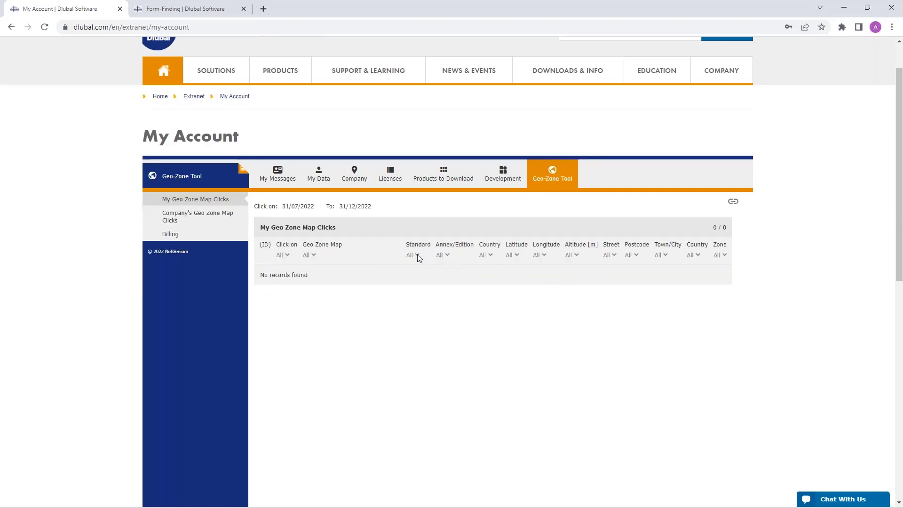
left_click(310, 230)
left_click(172, 238)
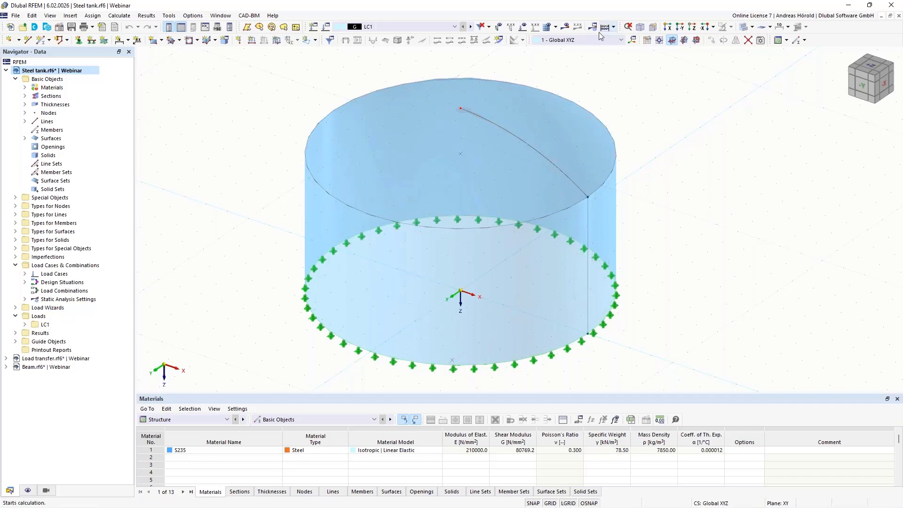
- Switch to the steel tank model in RFEM and try to generate its mesh, ignoring the plausibility warning about equal lines
left_click(548, 28)
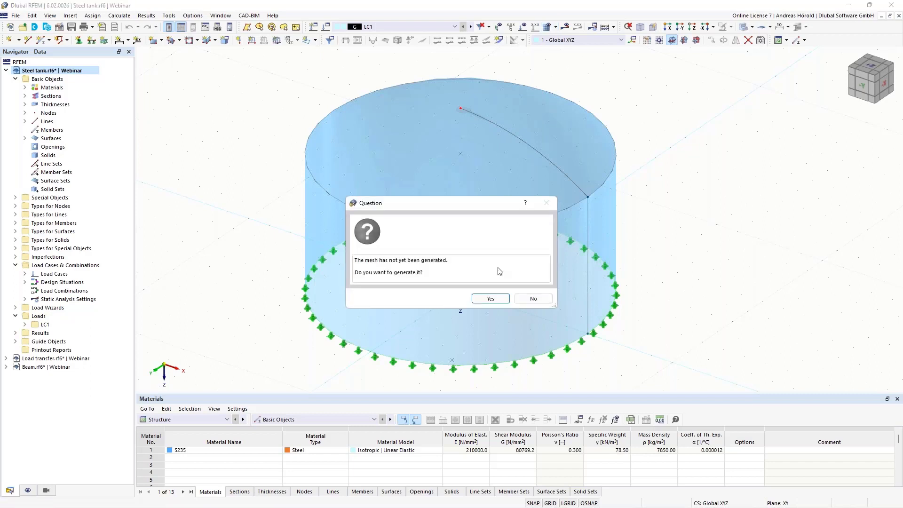
left_click(490, 299)
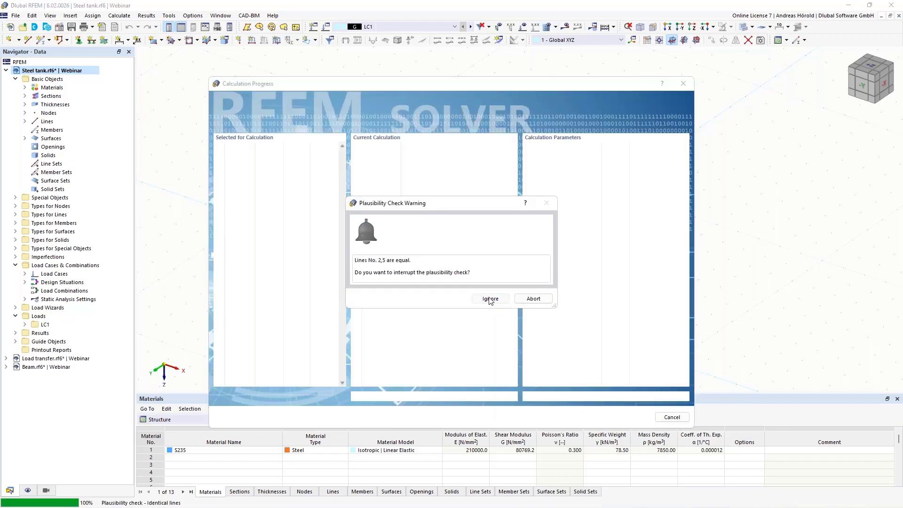
left_click(489, 300)
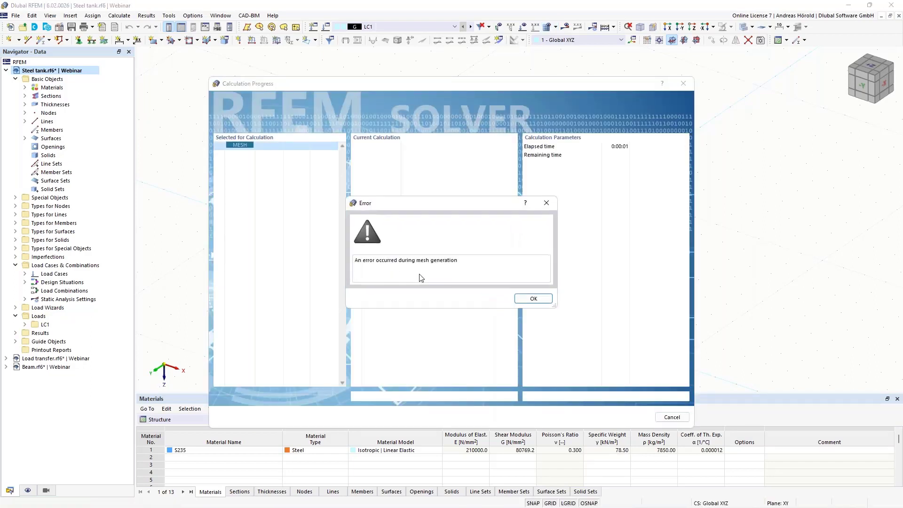
left_click(529, 302)
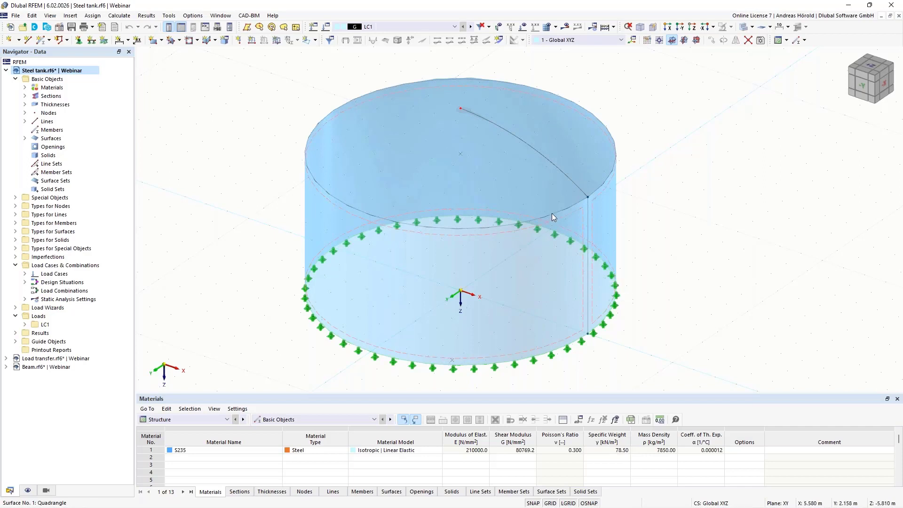
- Delete the rotated roof surface and the quadrangle wall surface of the tank
left_click(595, 168)
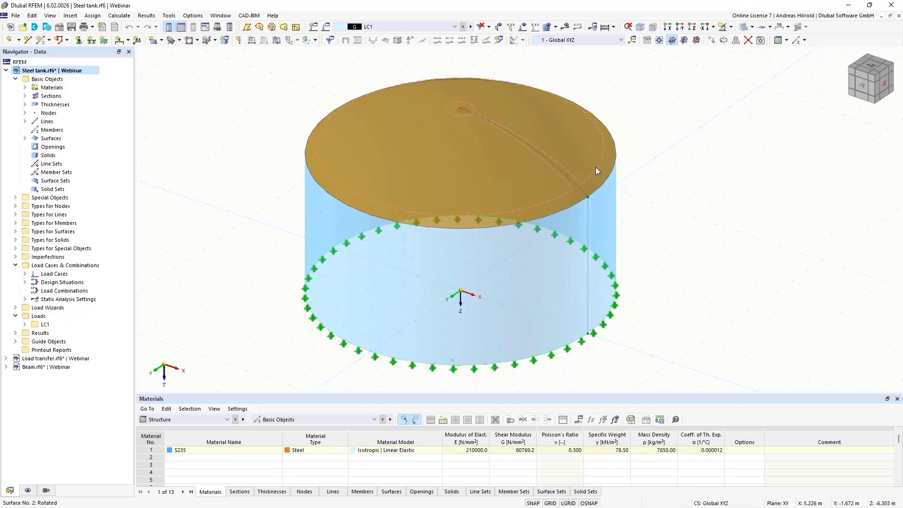
key("Delete")
left_click(593, 219)
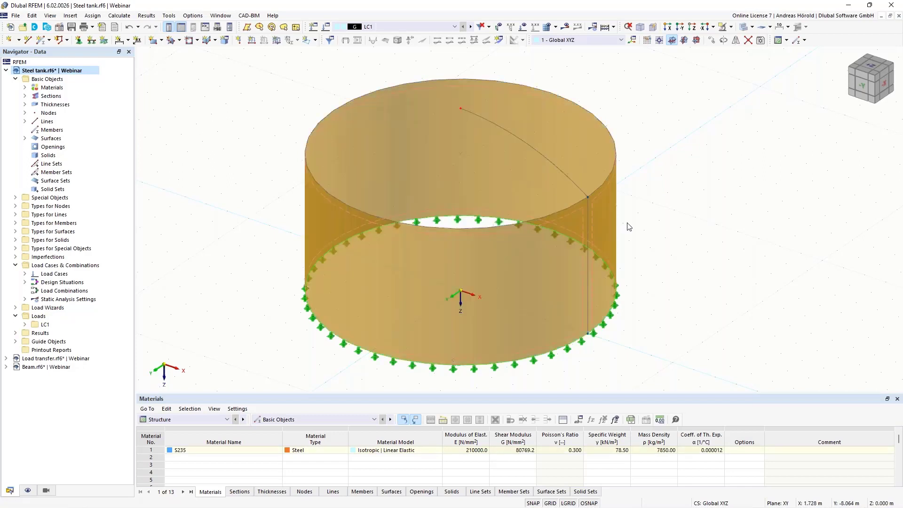
key("Delete")
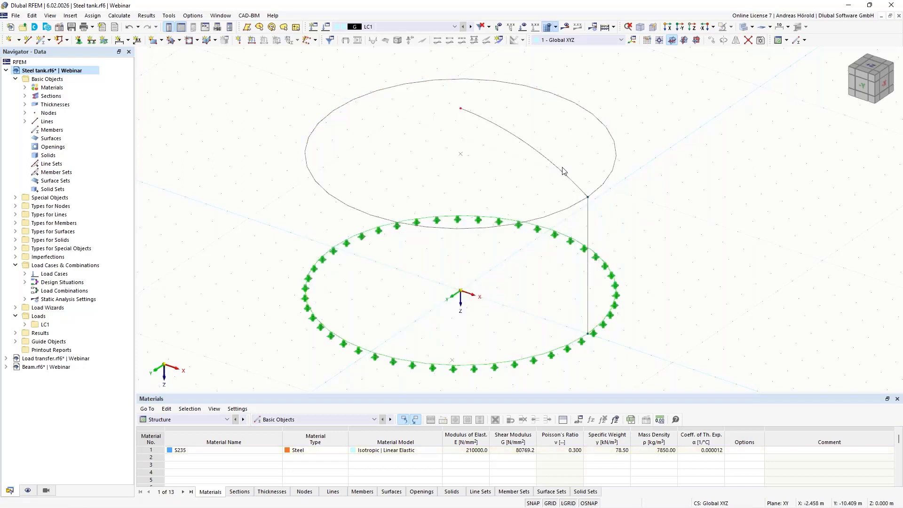
- Copy the roof arc and vertical wall line rotated 180° about the Z-axis through the apex node, and connect the copies with both circles
left_click(588, 216)
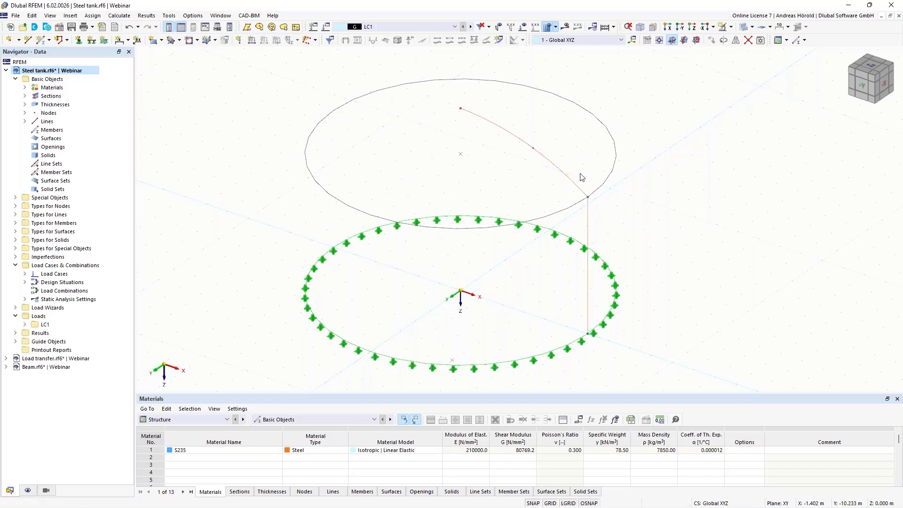
left_click(724, 41)
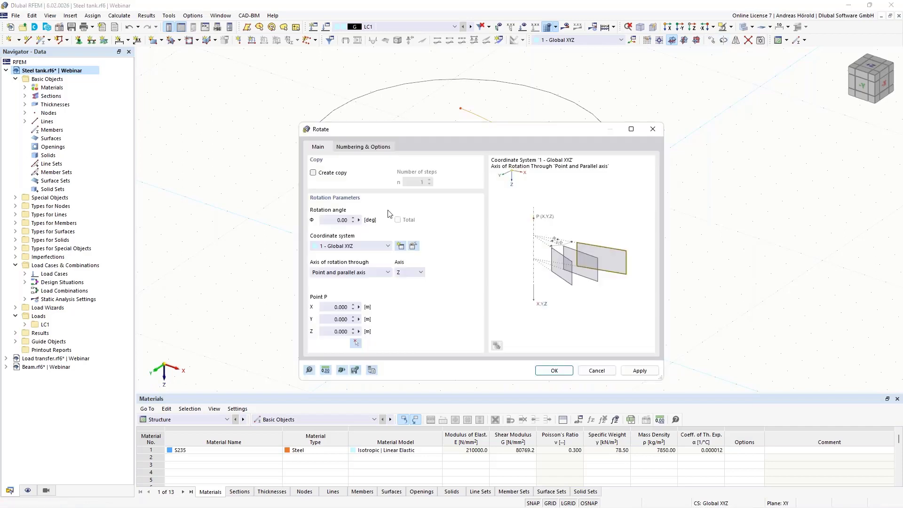
left_click(314, 173)
left_click(361, 220)
type("180")
left_click(356, 343)
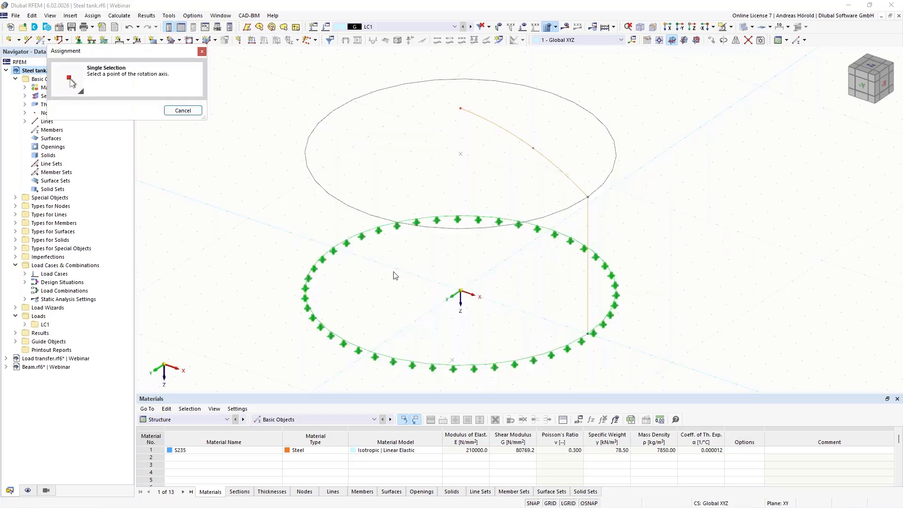
left_click(461, 109)
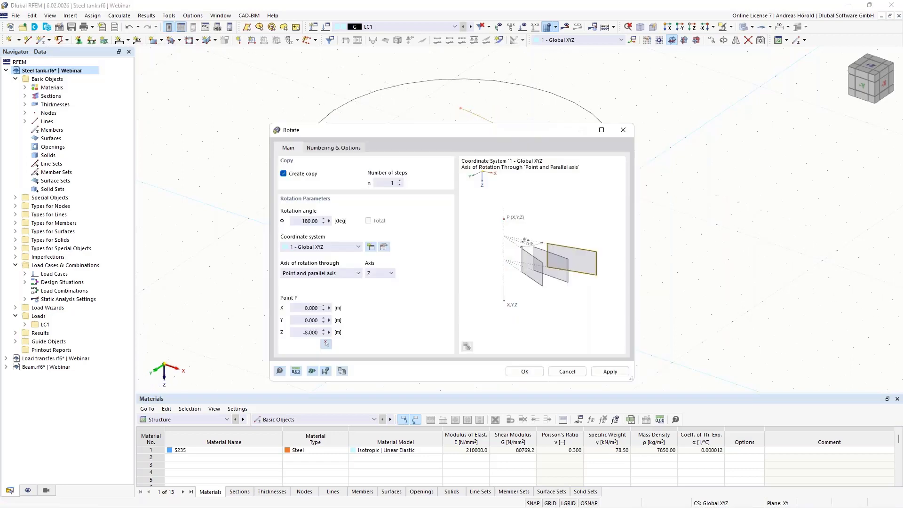
left_click(525, 370)
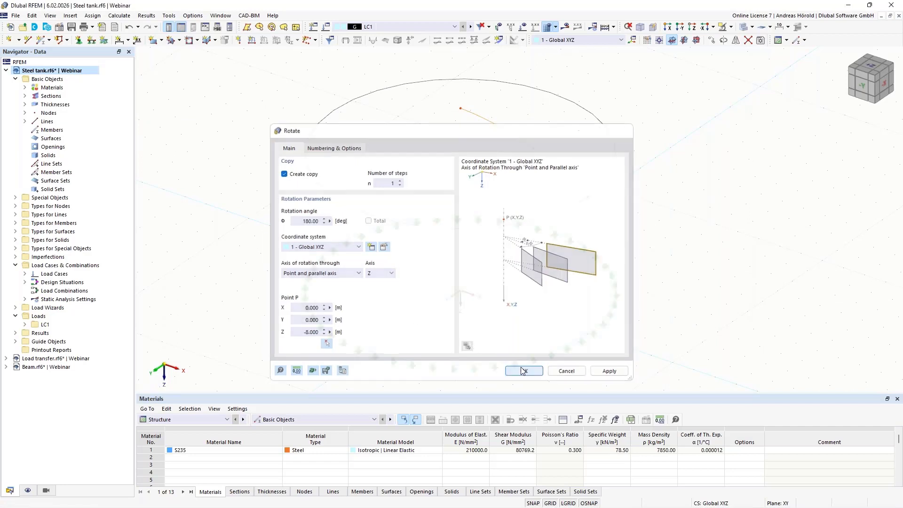
left_click(758, 248)
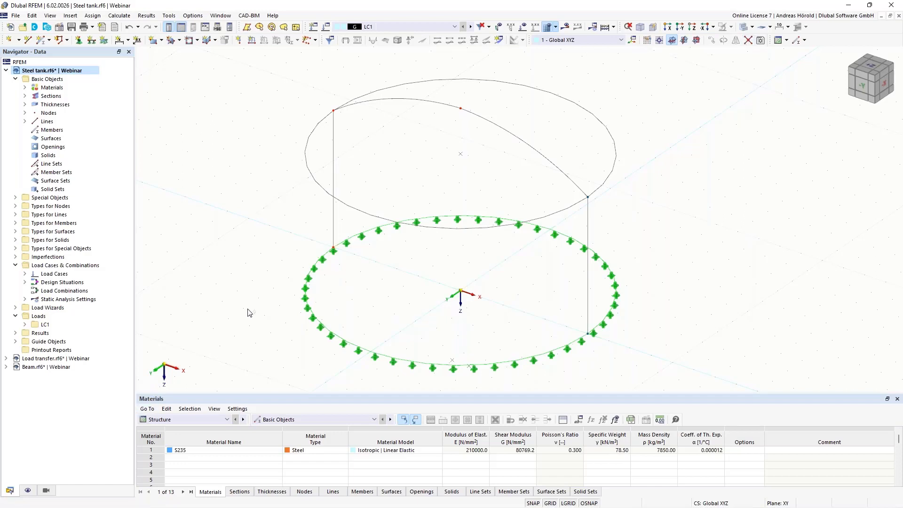
left_click_drag(286, 283, 361, 94)
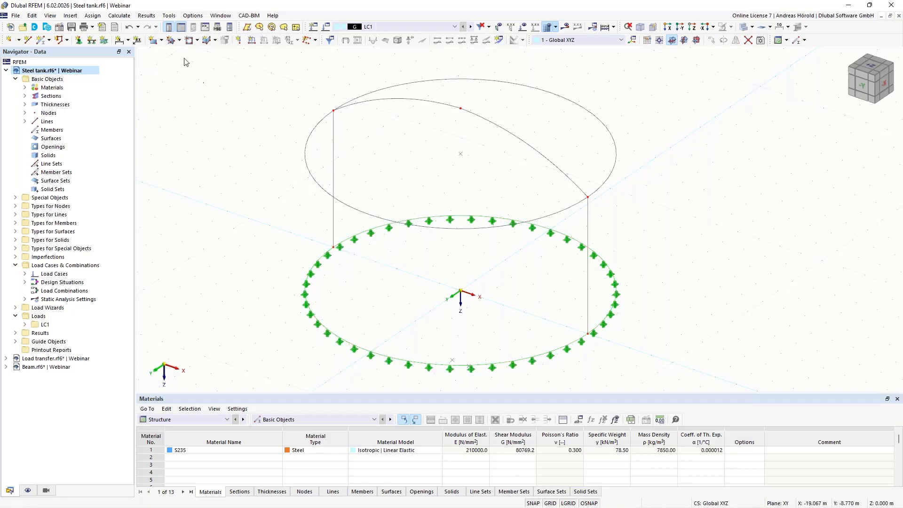
- Create the tank roof from two quadrangle surfaces with 12 mm thickness and S235 material, one per half
left_click(179, 40)
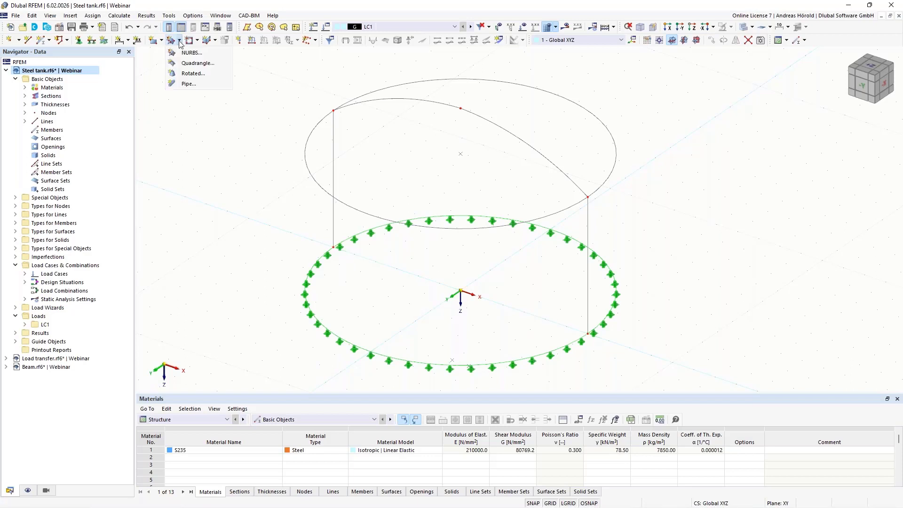
left_click(197, 64)
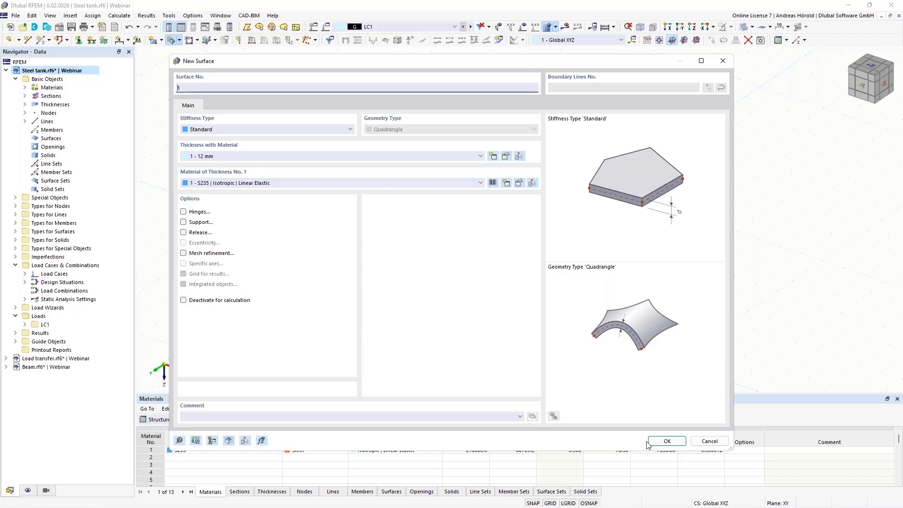
left_click(667, 441)
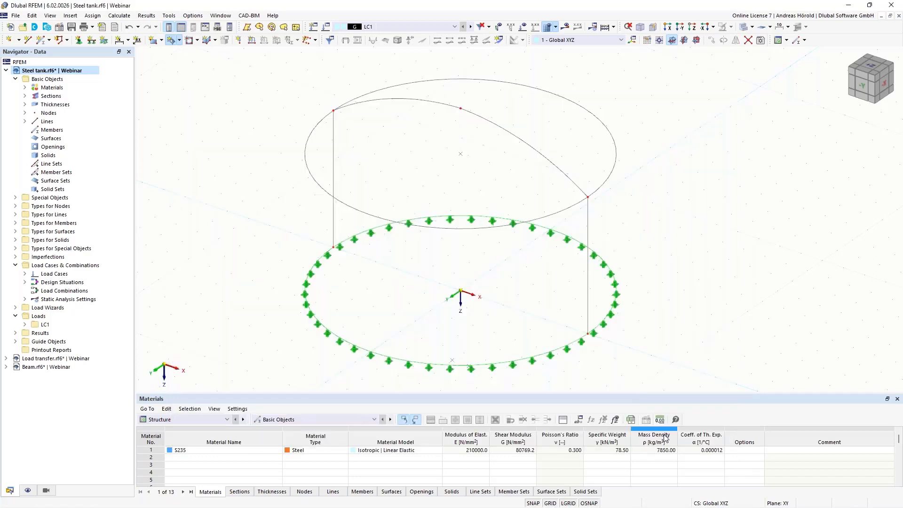
left_click(557, 169)
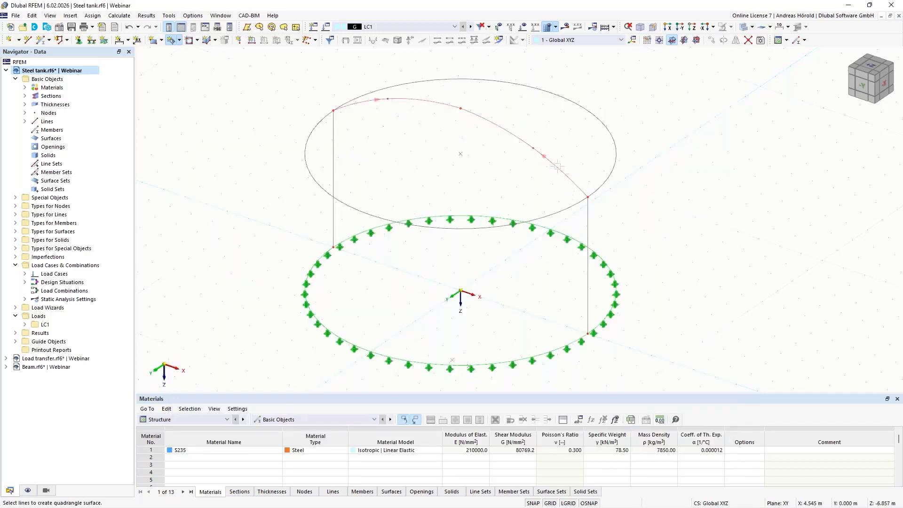
left_click(615, 150)
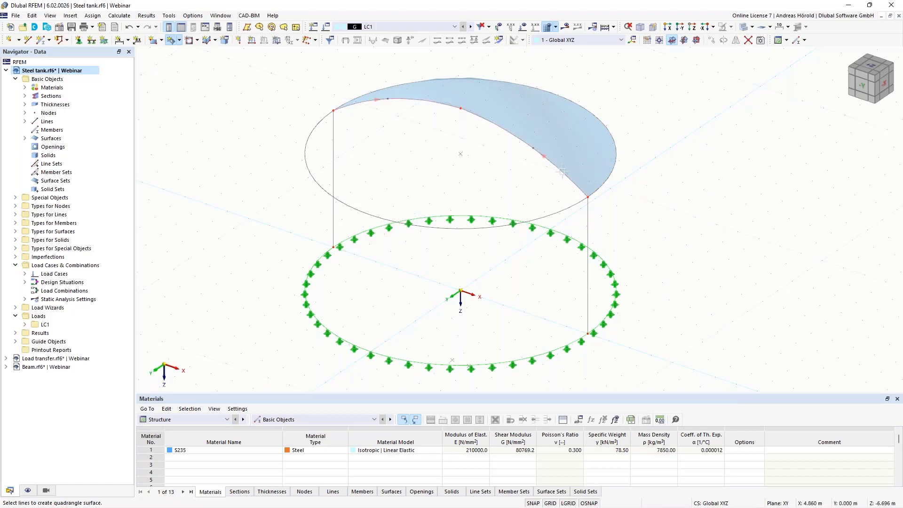
left_click(567, 207)
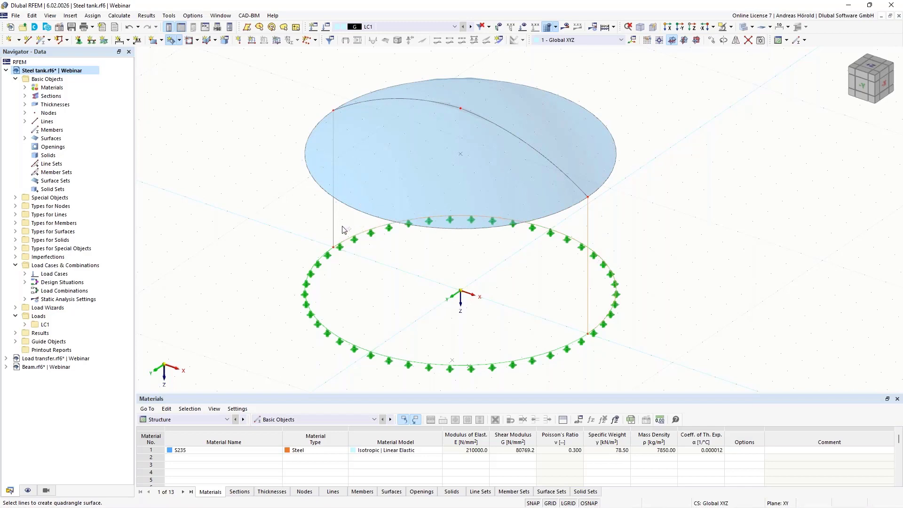
- Add two quadrangle surfaces for the halves of the tank wall with the same thickness and material
left_click(610, 173)
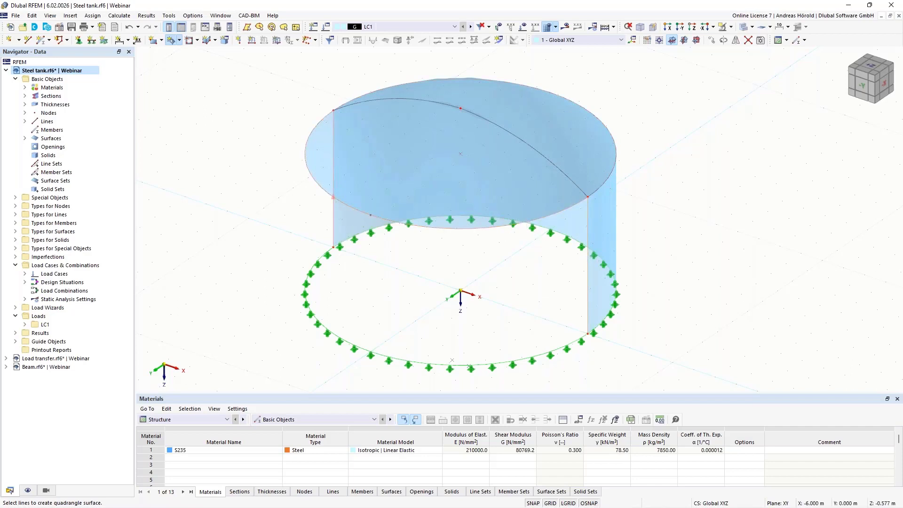
left_click(324, 254)
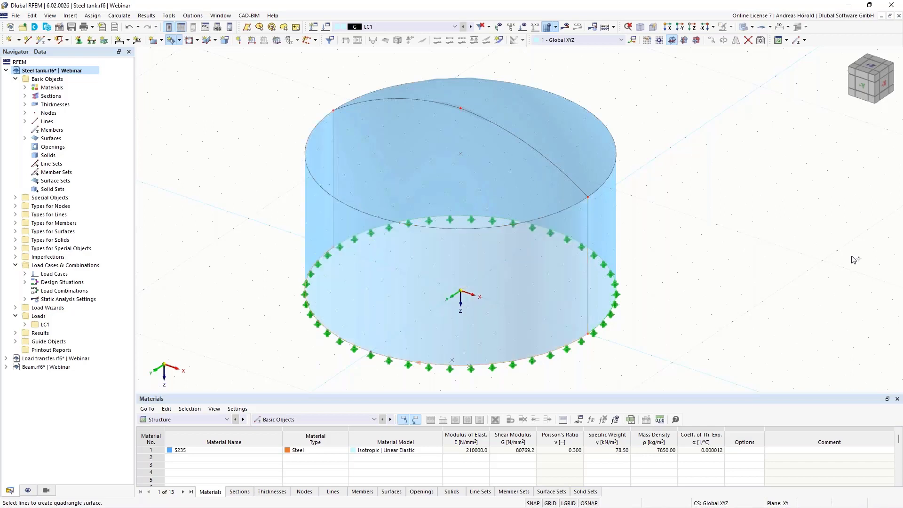
key("Escape")
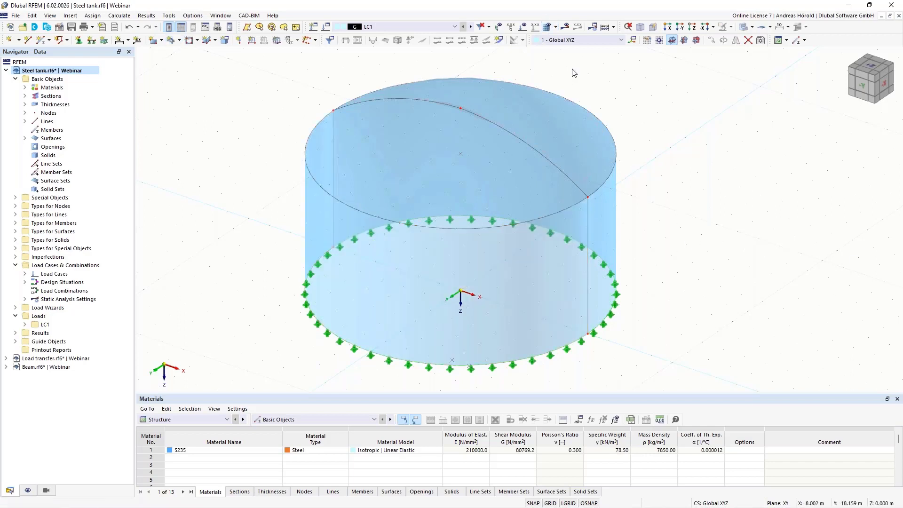
- Generate and display the mesh of the rebuilt tank
left_click(546, 27)
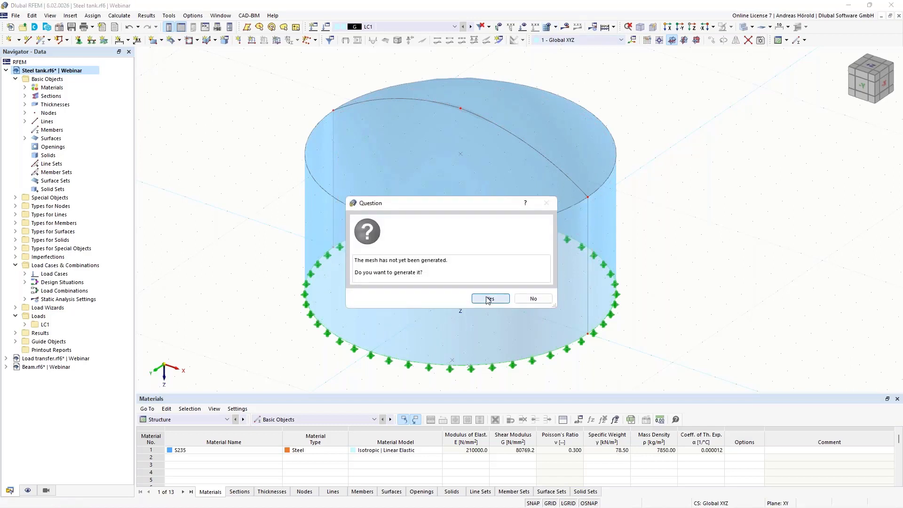
left_click(489, 298)
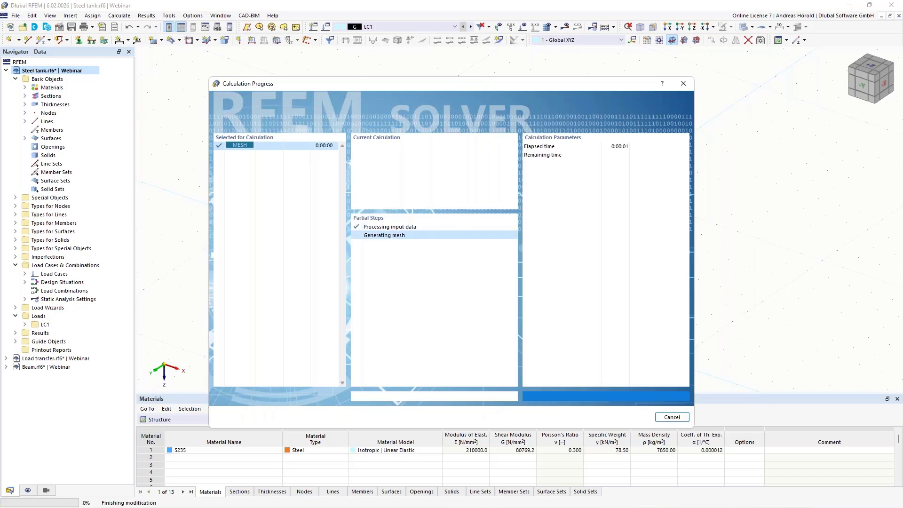
mouse_move(711, 313)
middle_mouse_down("ctrl")
mouse_move(715, 274)
mouse_move(714, 306)
middle_mouse_up("ctrl")
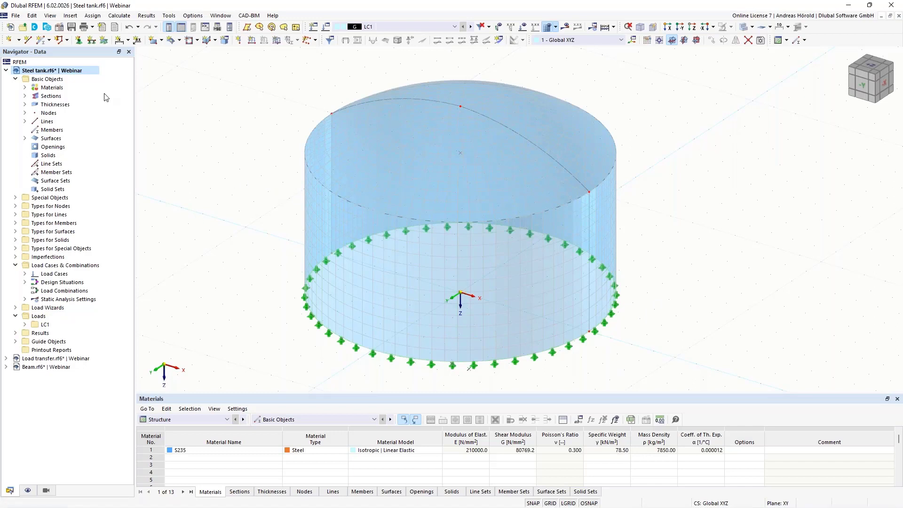
- Place four free nodes in the base plane beside the tank
left_click(8, 41)
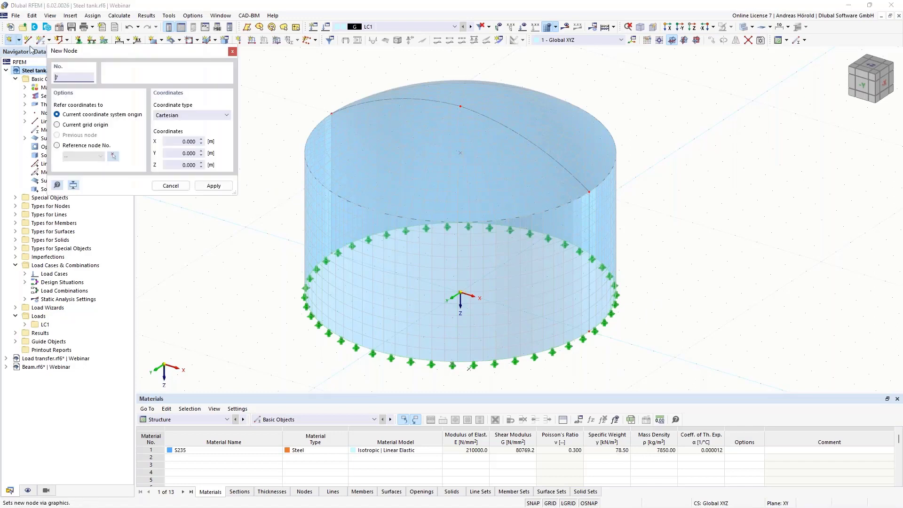
left_click(205, 238)
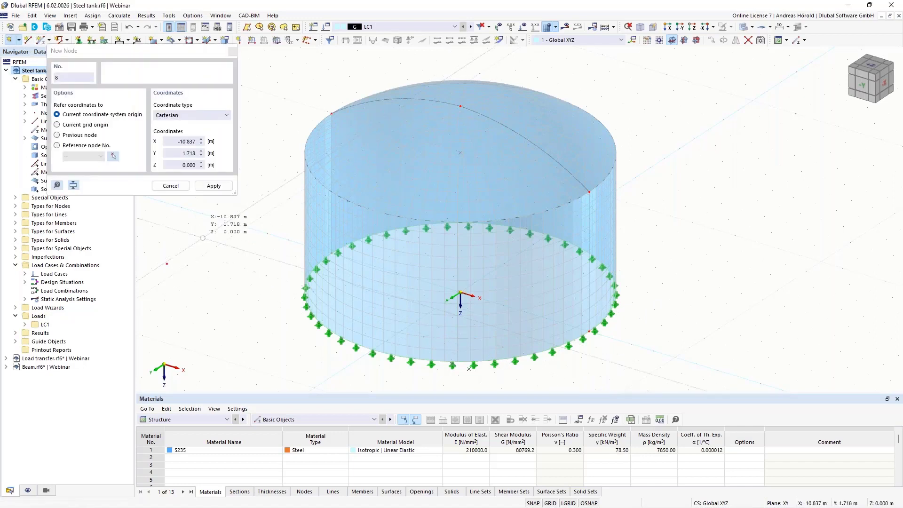
left_click(230, 296)
left_click(180, 316)
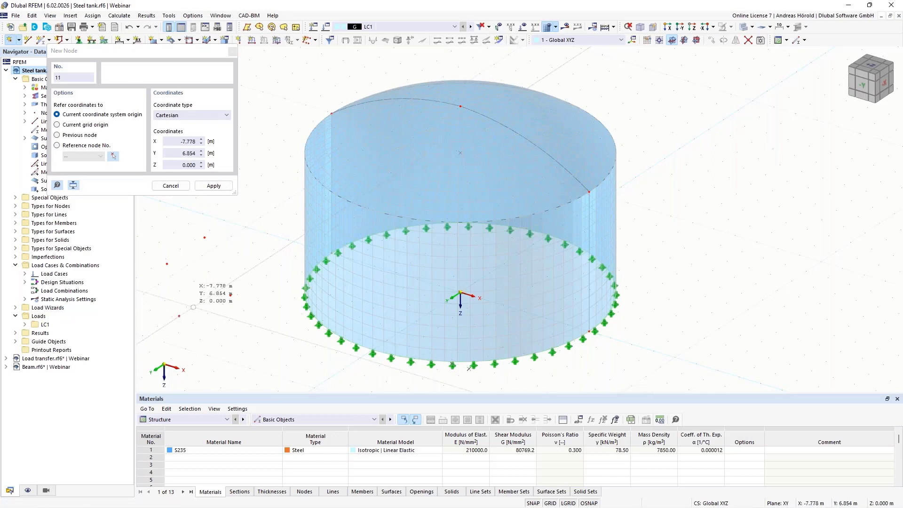
key("Escape")
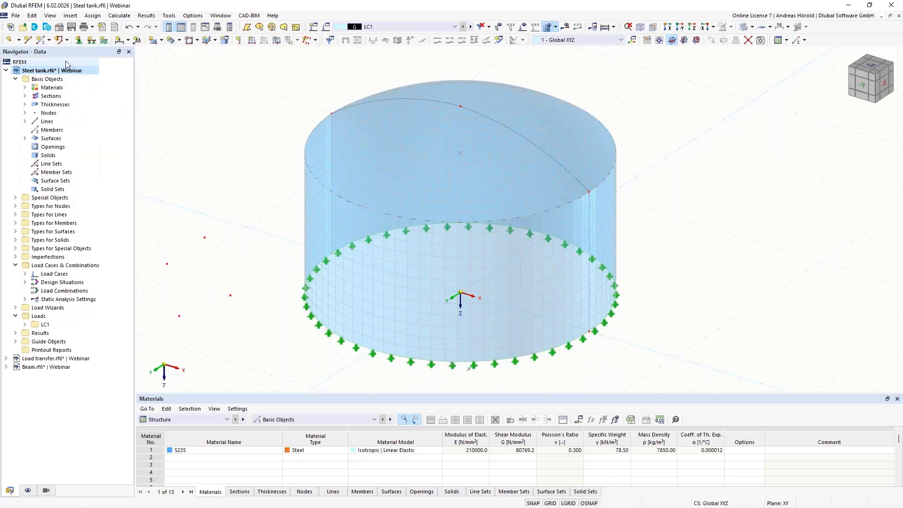
- Select all free nodes of the steel tank model at once and delete them
left_click(32, 15)
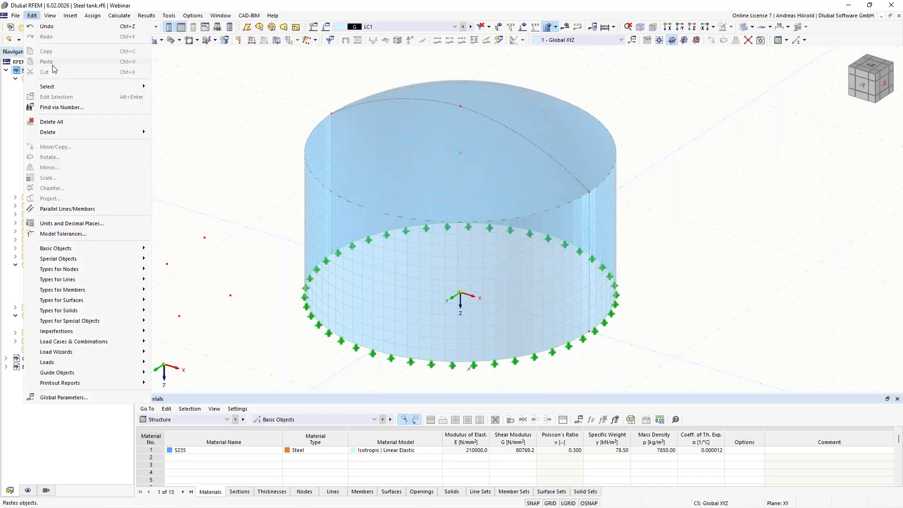
mouse_move(60, 85)
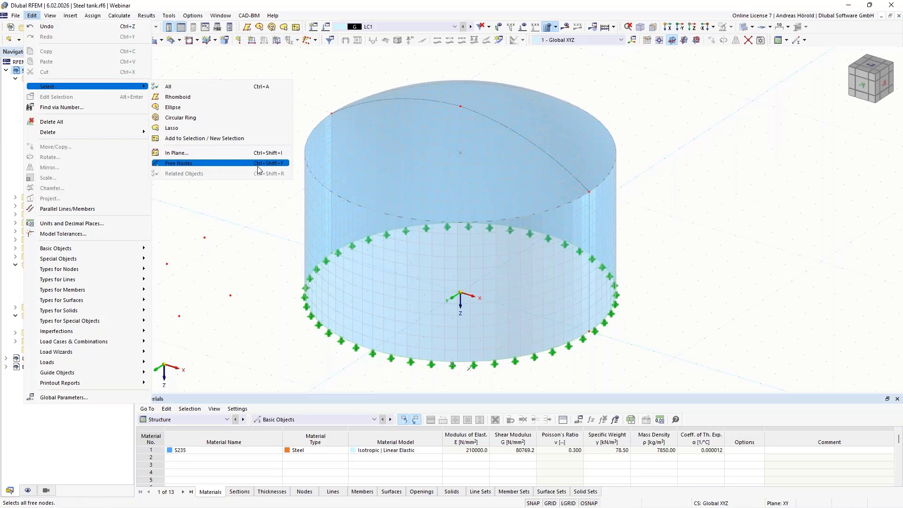
left_click(194, 164)
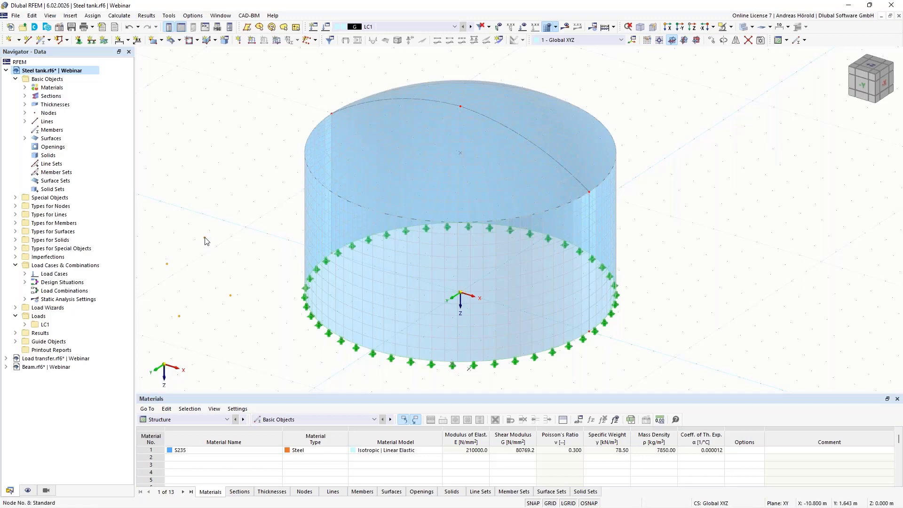
mouse_move(205, 240)
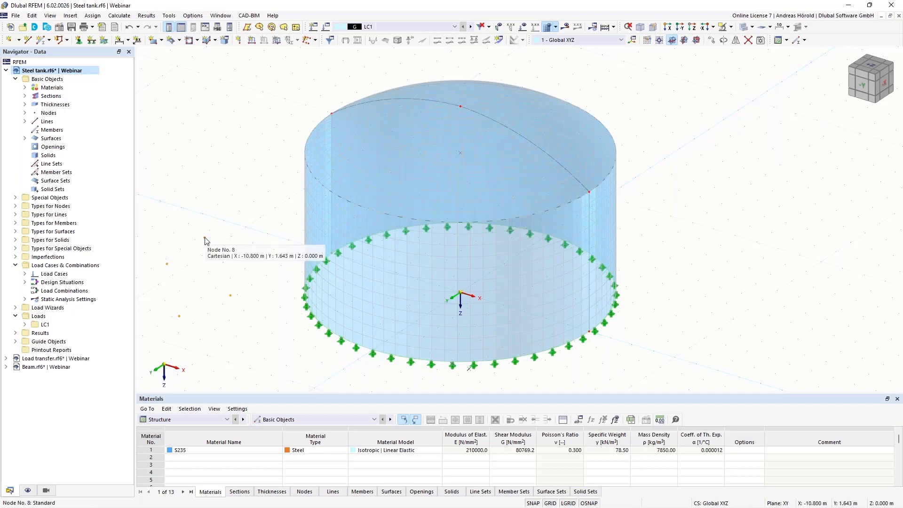
right_click(205, 241)
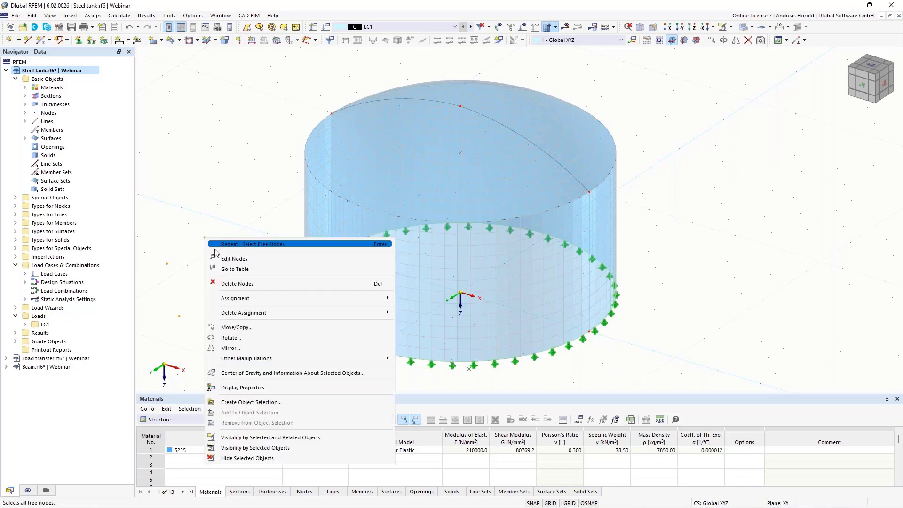
left_click(264, 284)
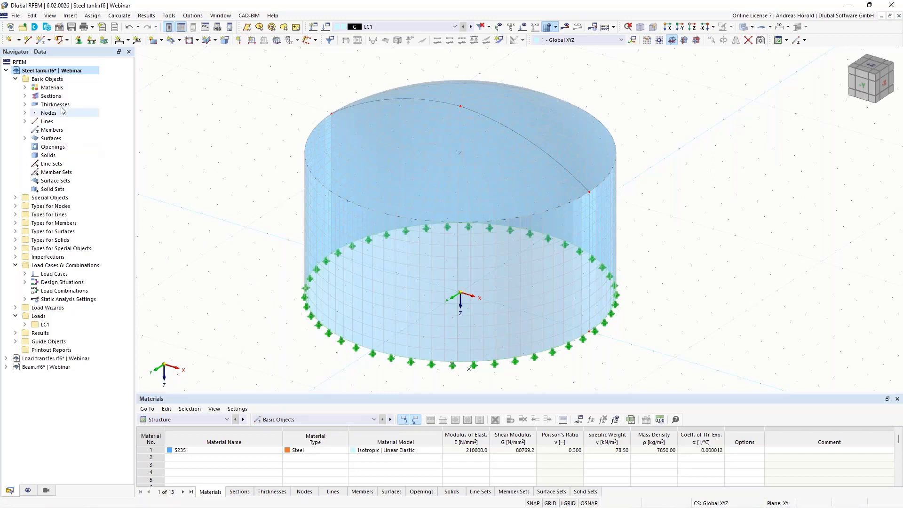
- Switch to the Load transfer model and cover the beam grid at the origin with a rectangular surface of stiffness type Load Transfer
left_click(5, 71)
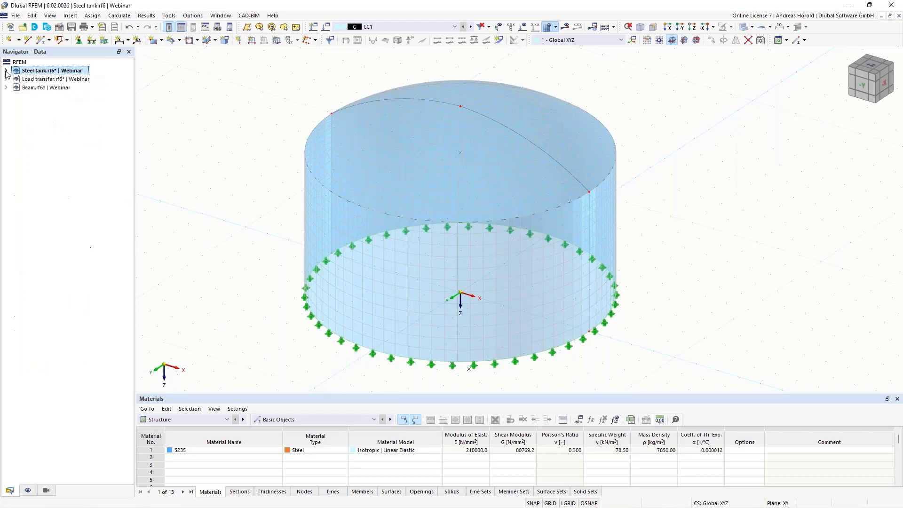
left_click(59, 79)
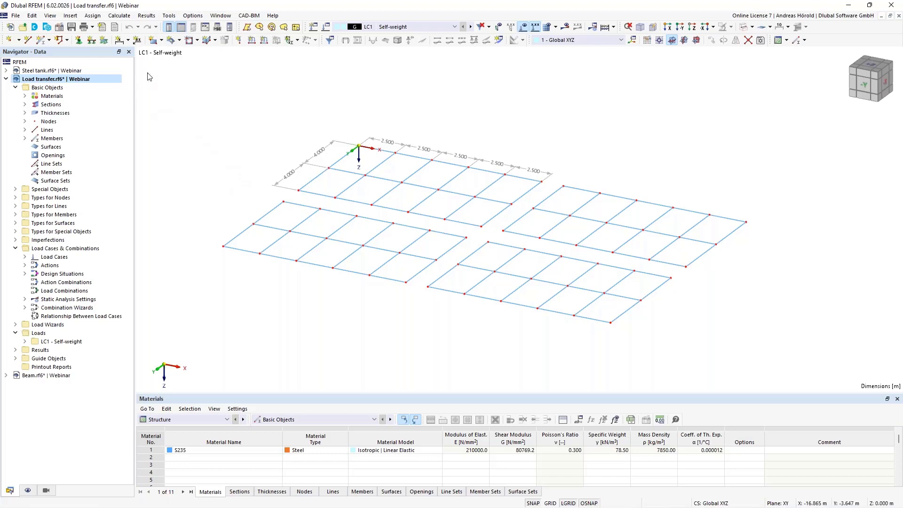
left_click(153, 41)
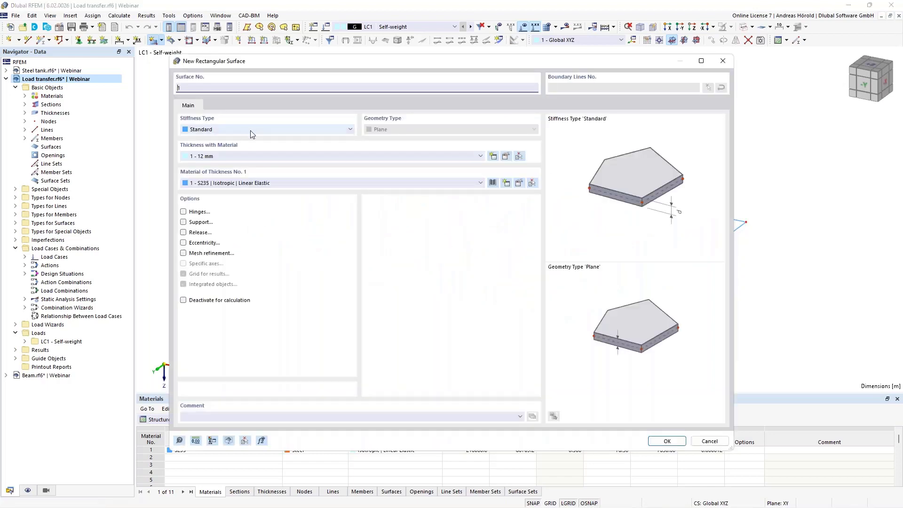
left_click(249, 130)
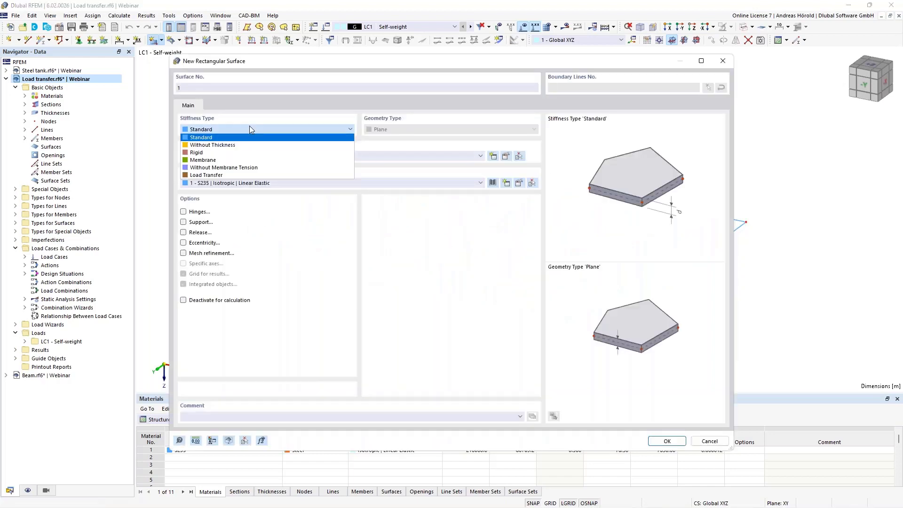
left_click(254, 175)
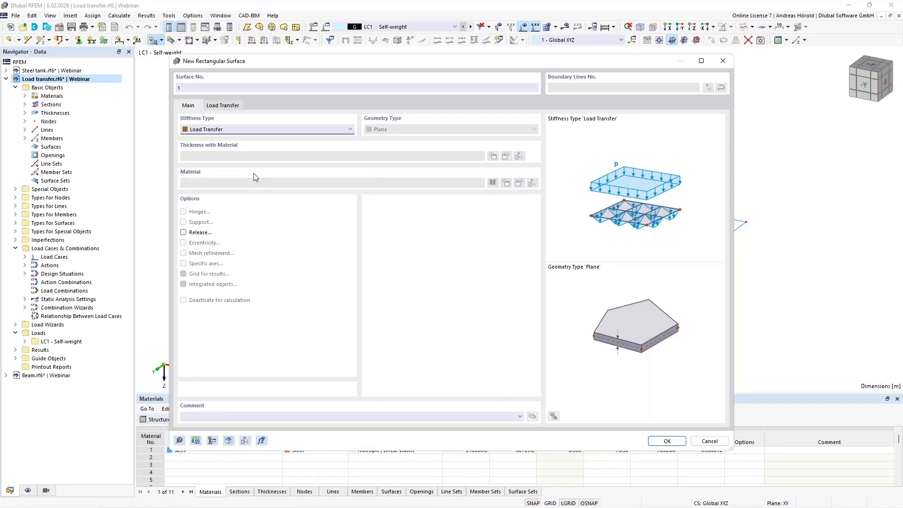
left_click(659, 445)
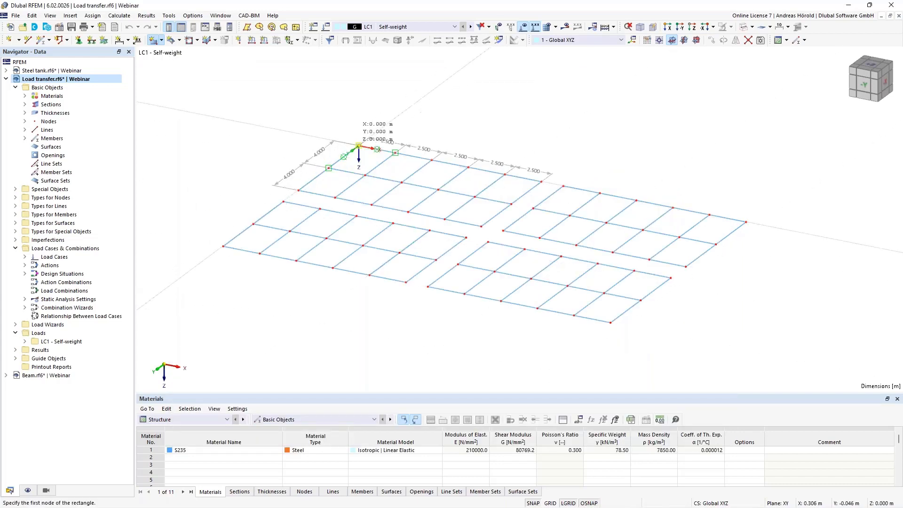
left_click(359, 146)
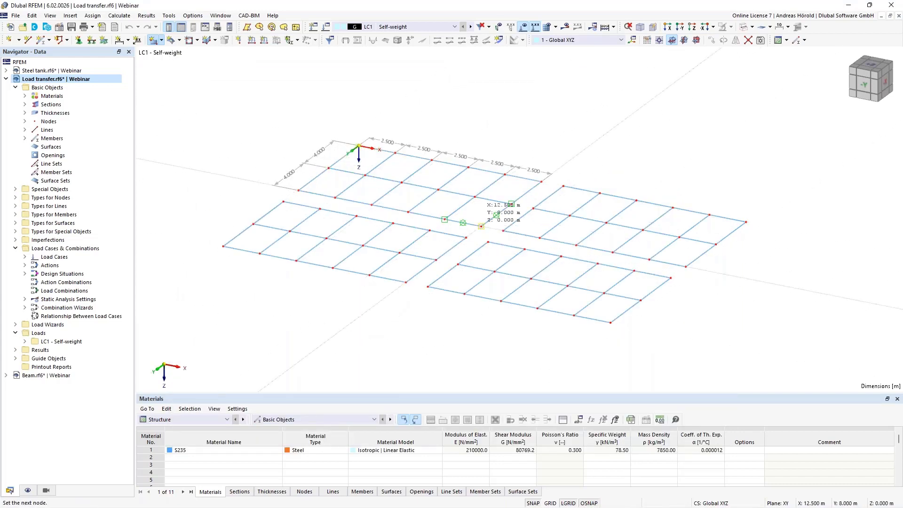
left_click(482, 226)
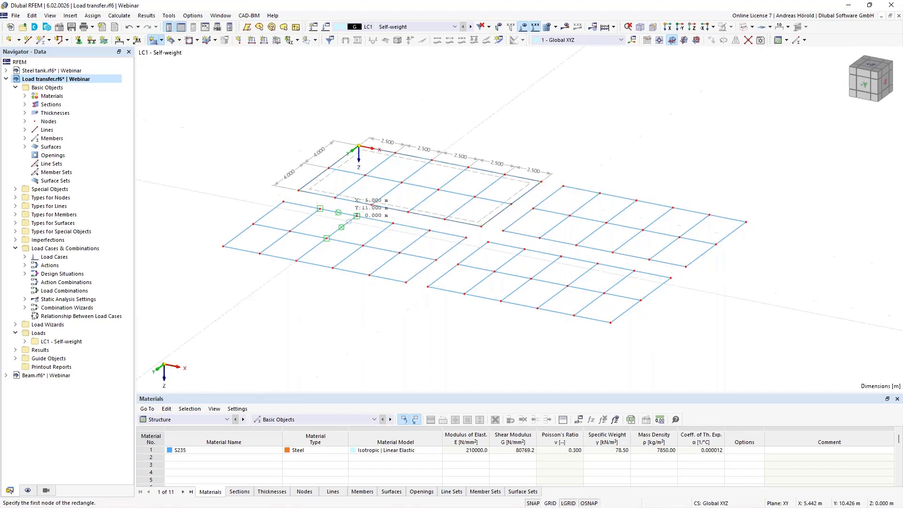
- Add two more rectangular load transfer surfaces, one over each beam grid adjacent to the first in X and Y
left_click(283, 202)
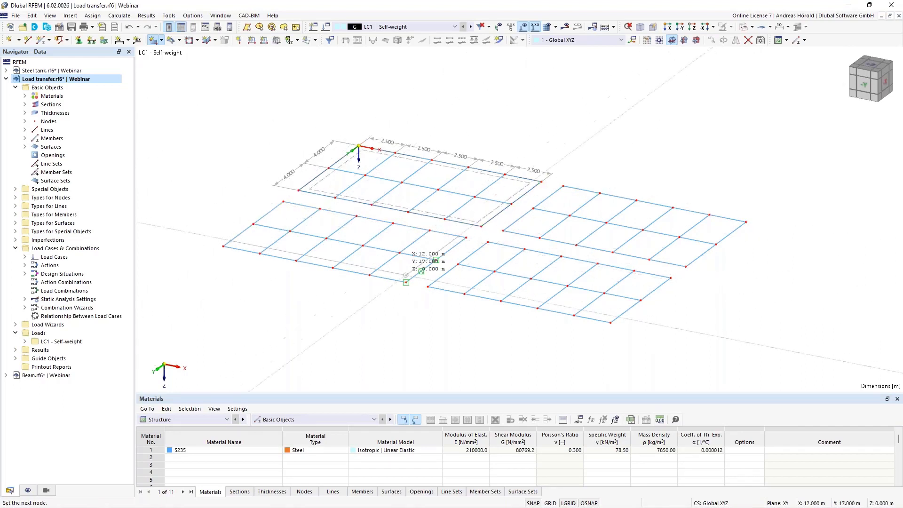
left_click(406, 282)
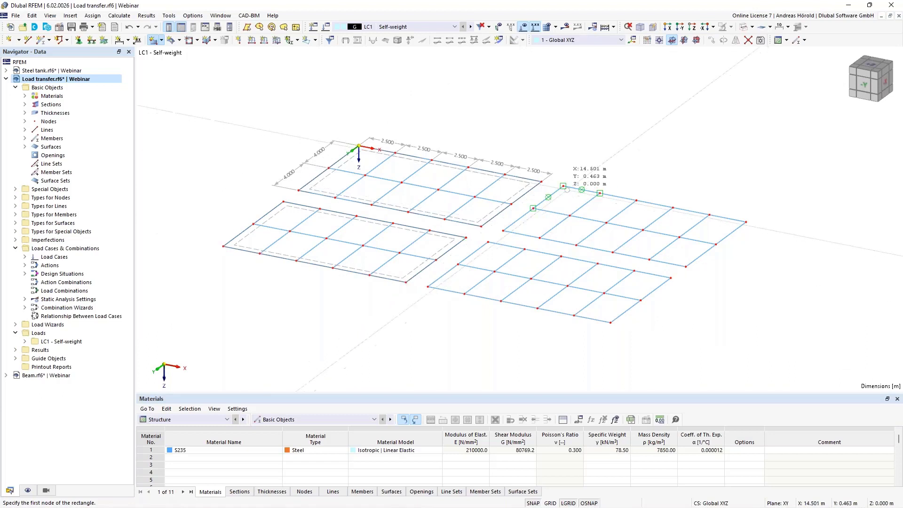
left_click(563, 186)
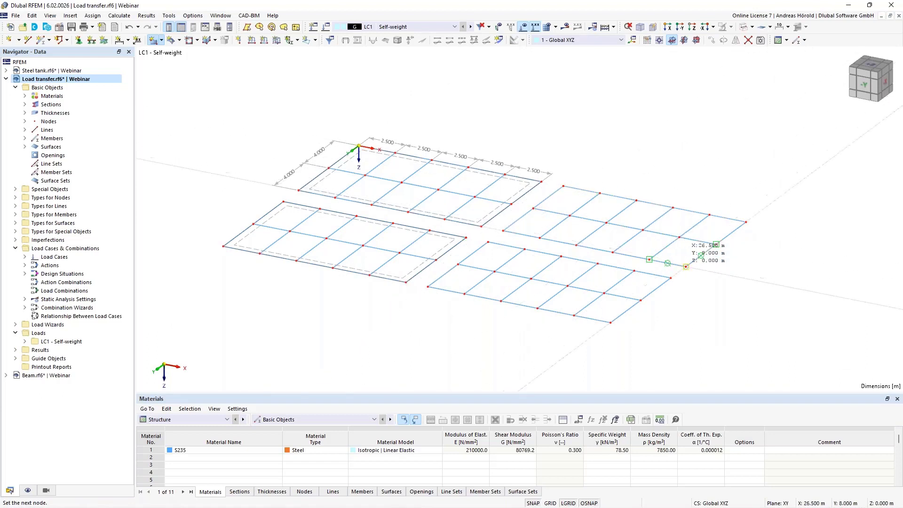
left_click(686, 267)
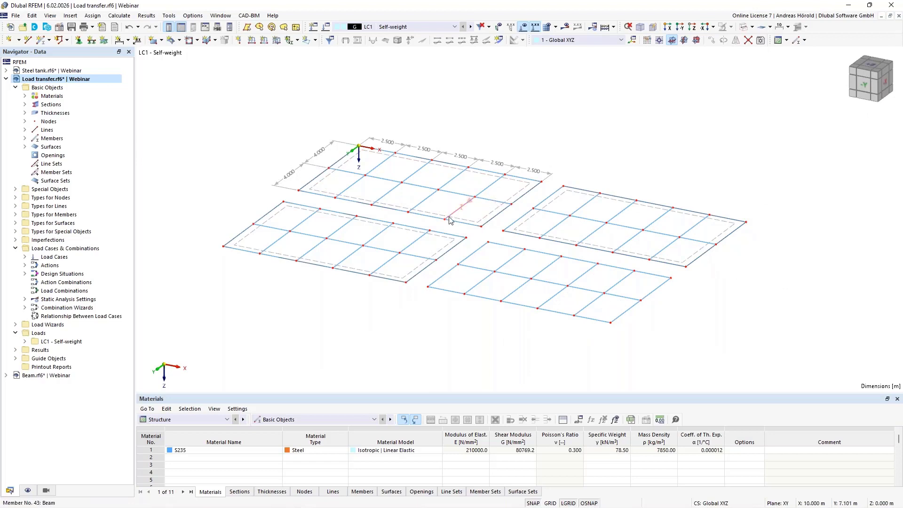
- Apply a uniform surface load of 1.00 kN/m² in load case LC1 to the three load transfer surfaces
left_click(278, 42)
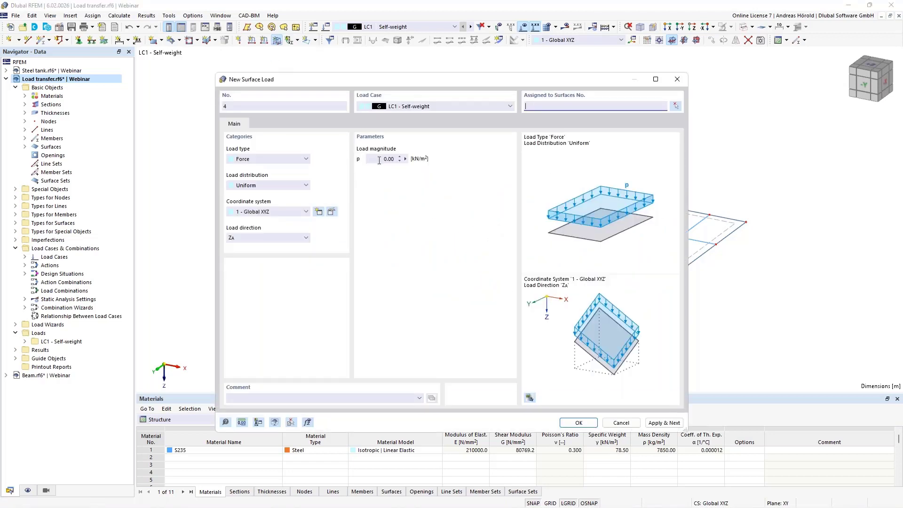
left_click(381, 158)
type("1")
key("Delete")
left_click(579, 423)
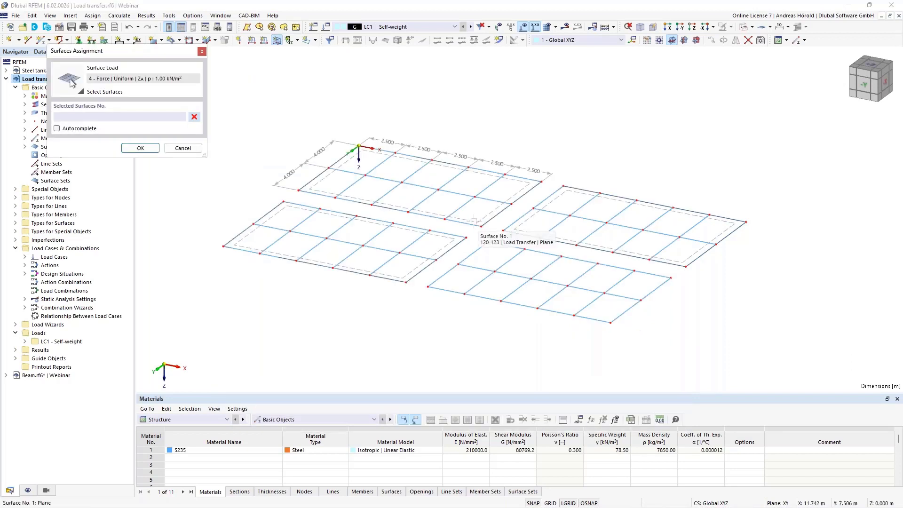
left_click(468, 216)
left_click(443, 239)
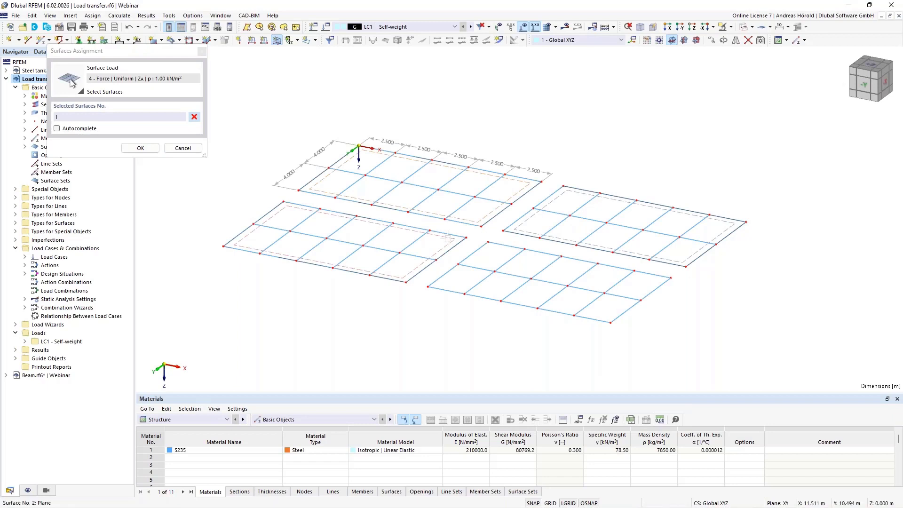
left_click(524, 229)
left_click(140, 149)
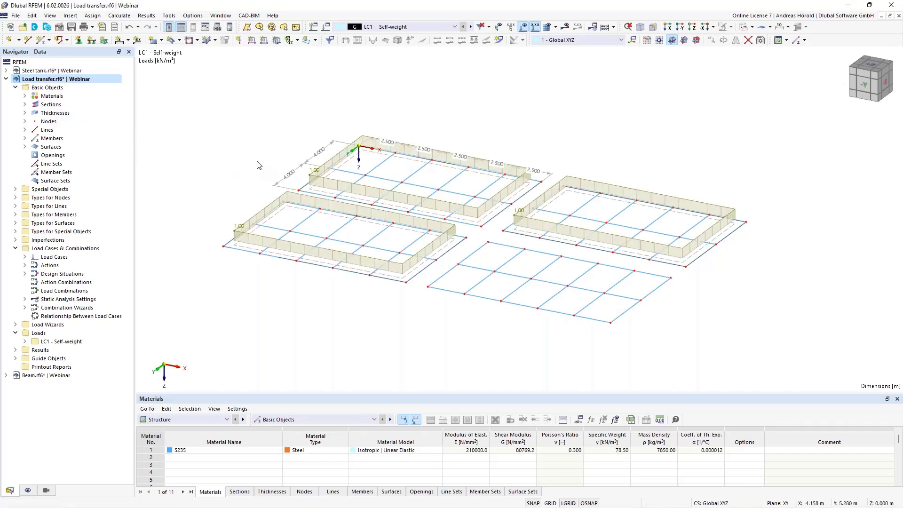
- Toggle the separate load transfer display on from a surface, then switch it back off
scroll(245, 159, "up", 1)
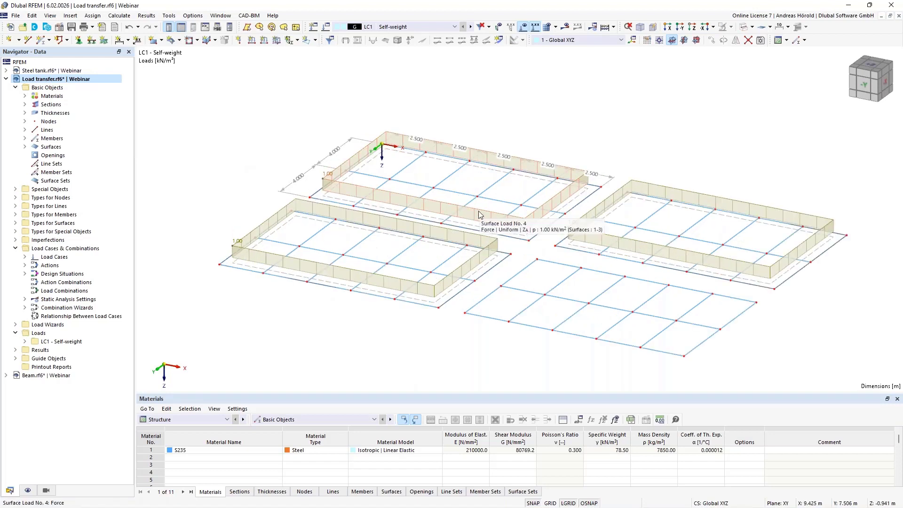
right_click(382, 210)
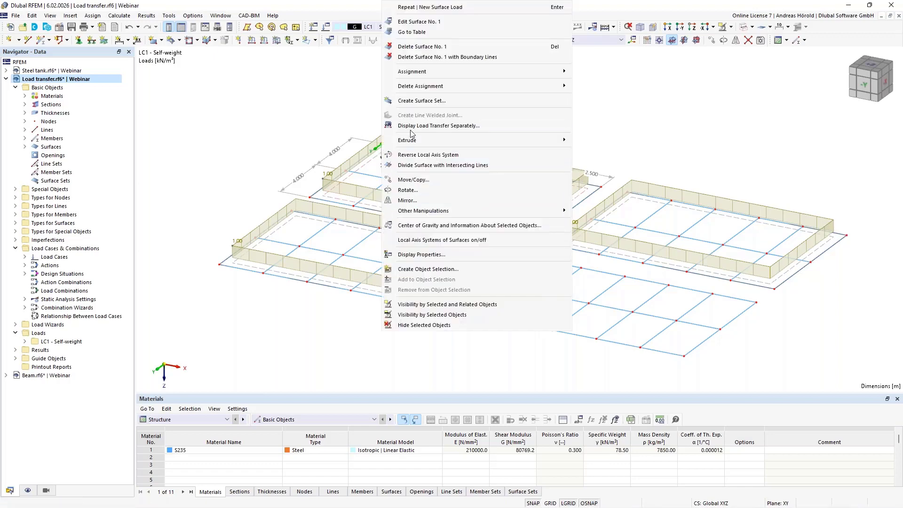
left_click(469, 126)
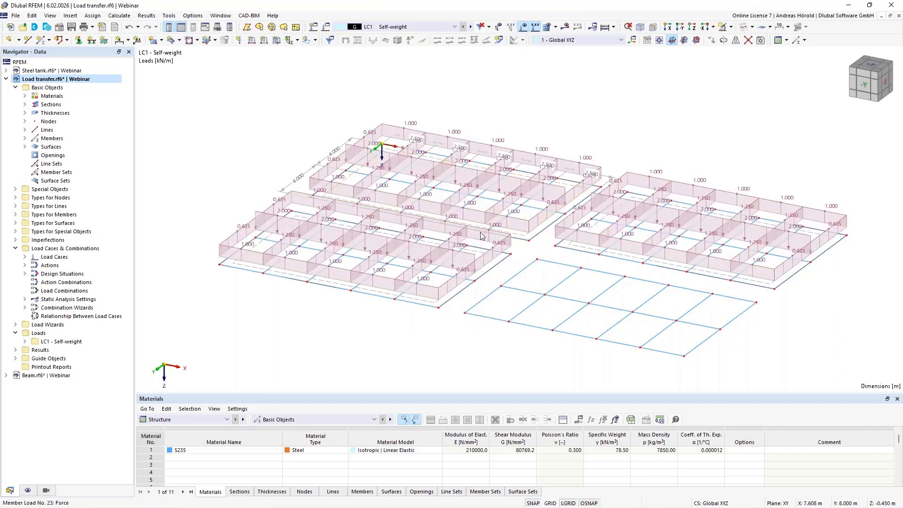
right_click(518, 238)
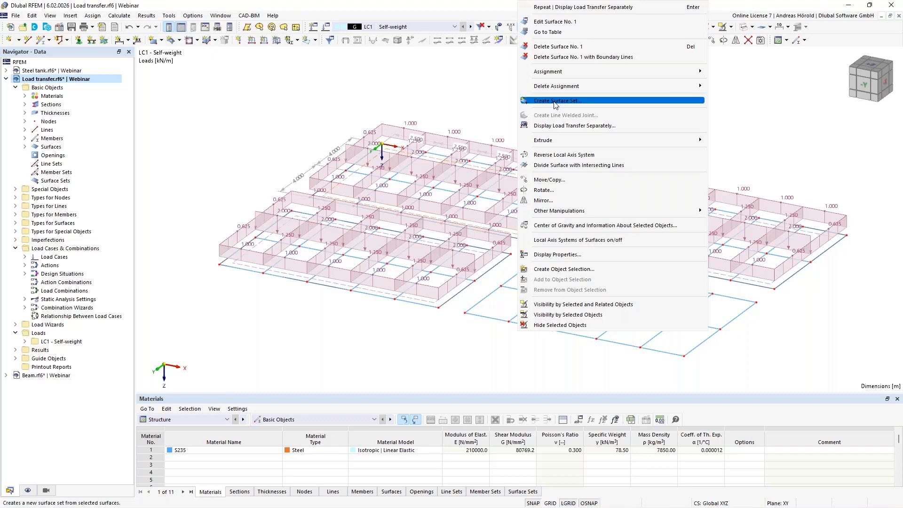
left_click(560, 126)
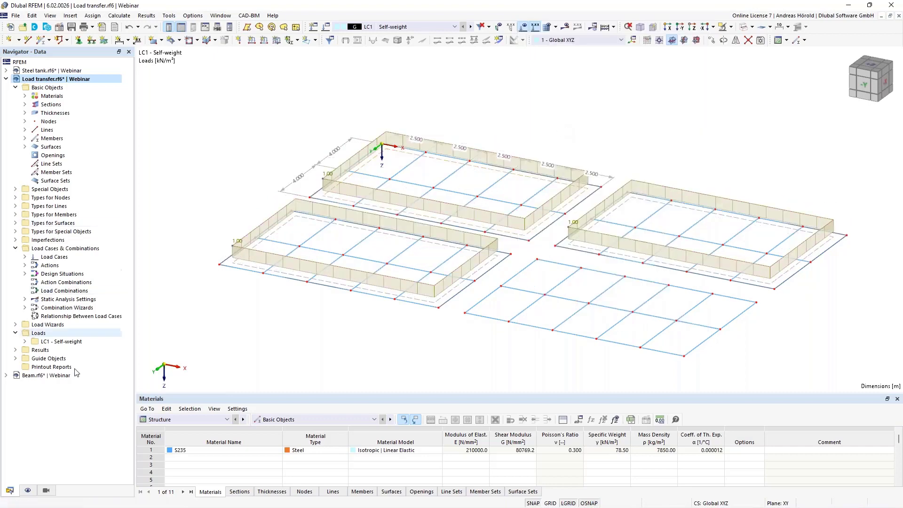
- Enable Display Load Transfer Separately in the display settings for surfaces
left_click(28, 491)
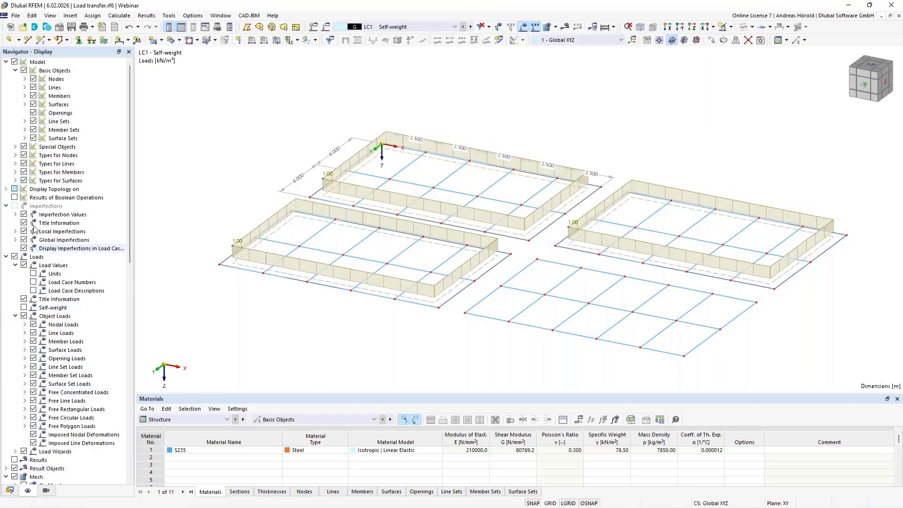
left_click(25, 105)
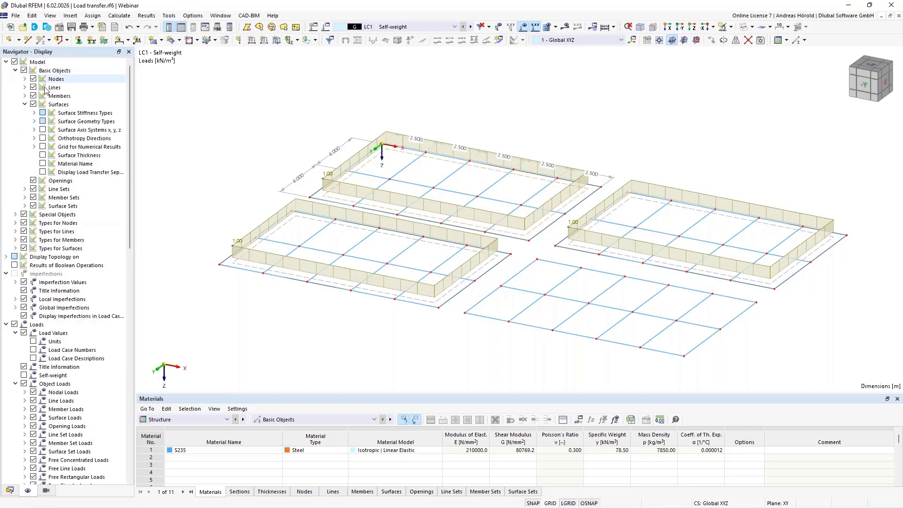
left_click(42, 172)
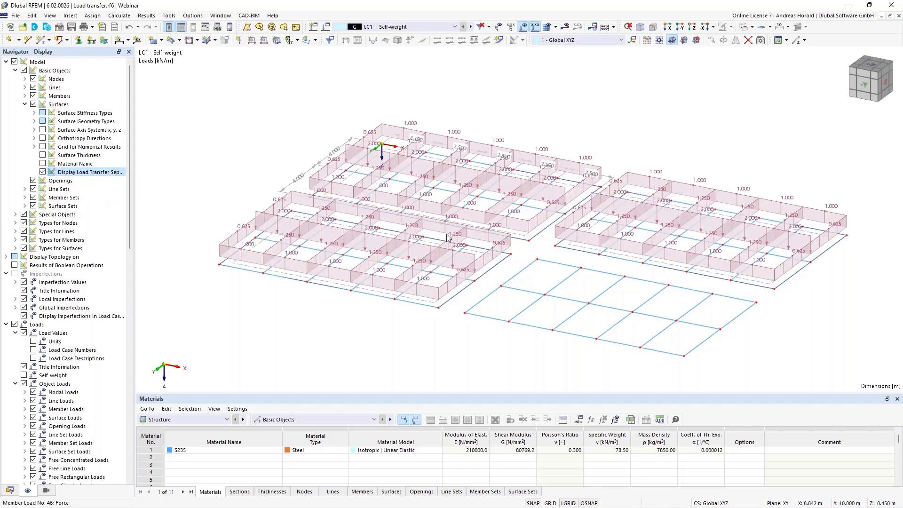
scroll(523, 272, "up", 1)
scroll(562, 270, "down", 3)
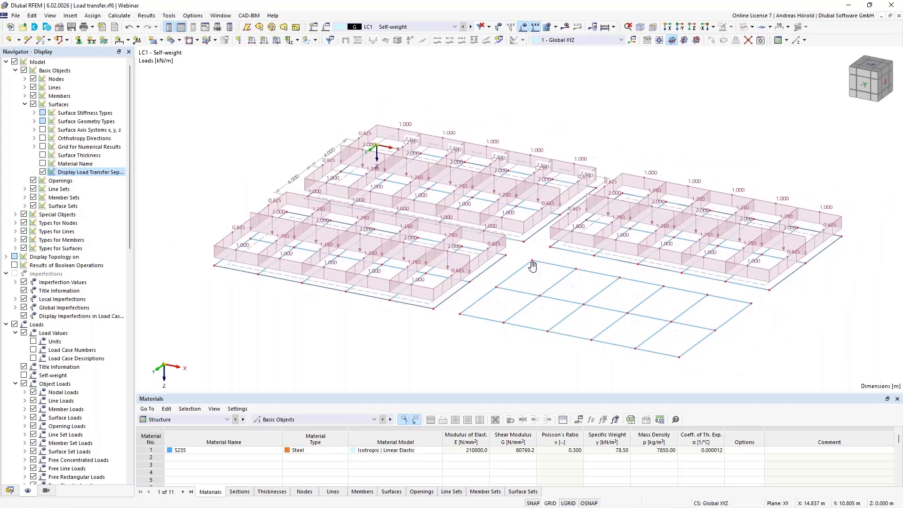
- Set the load transfer direction of surface No. 2, over the beam grid adjacent to the first in Y, to Local in x
double_click(408, 304)
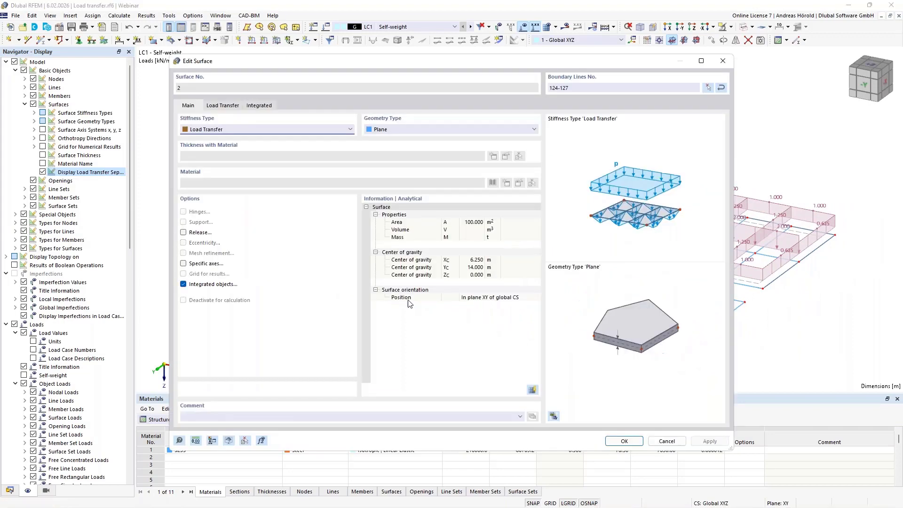
left_click(221, 106)
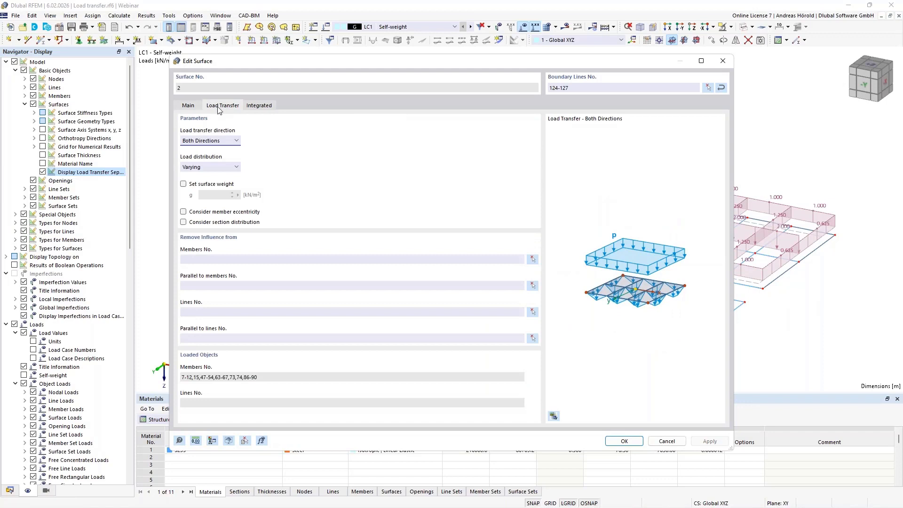
left_click(209, 142)
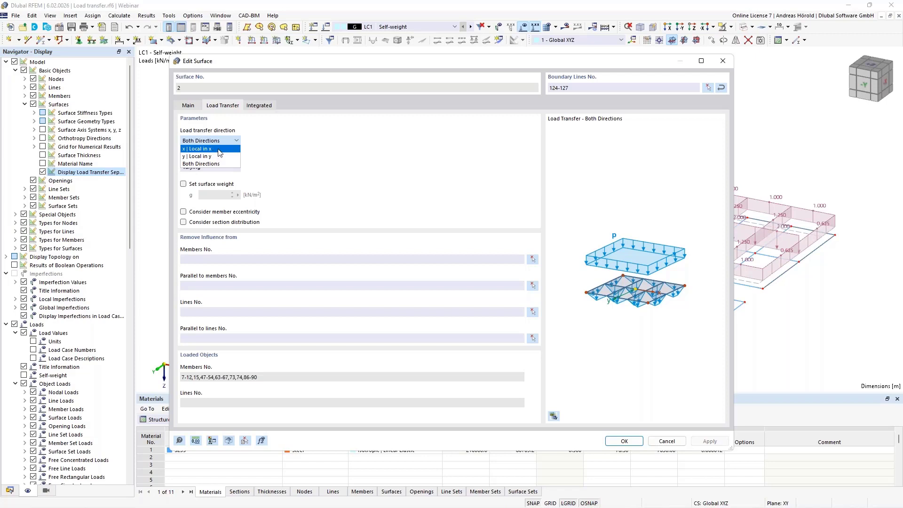
left_click(219, 149)
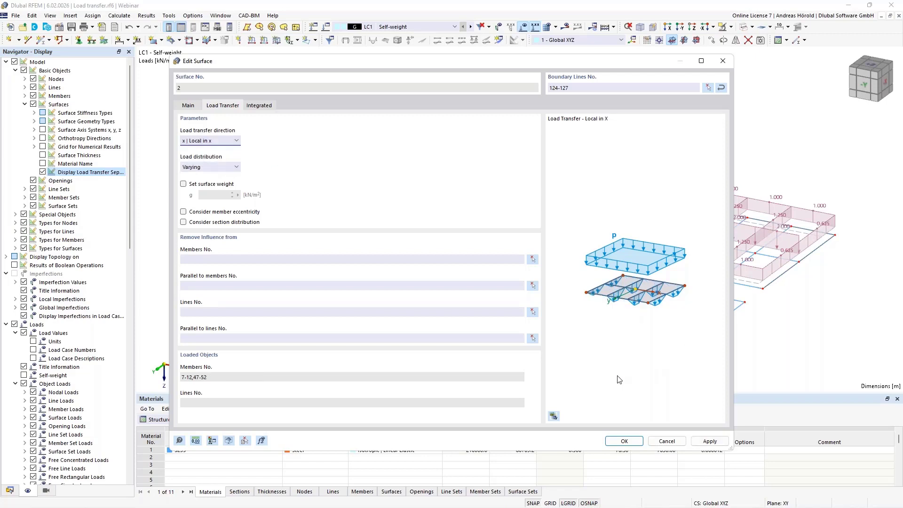
left_click(554, 416)
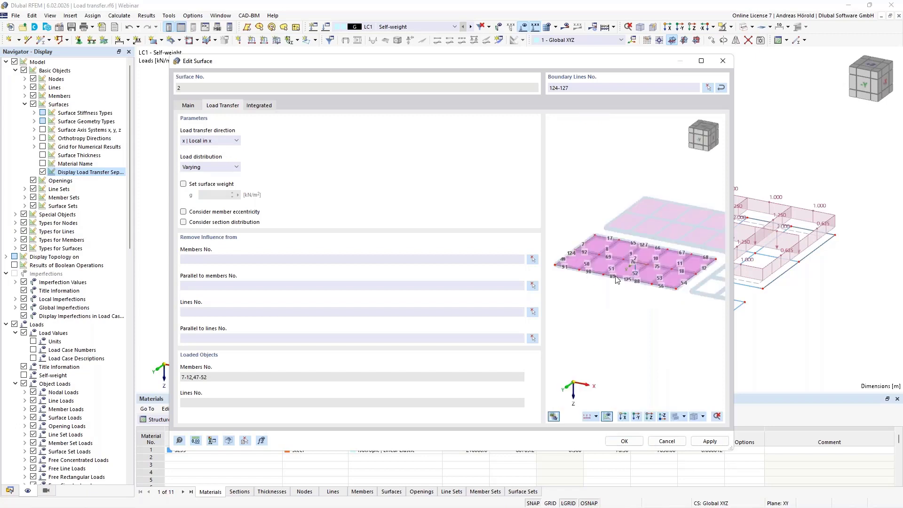
scroll(616, 280, "up", 8)
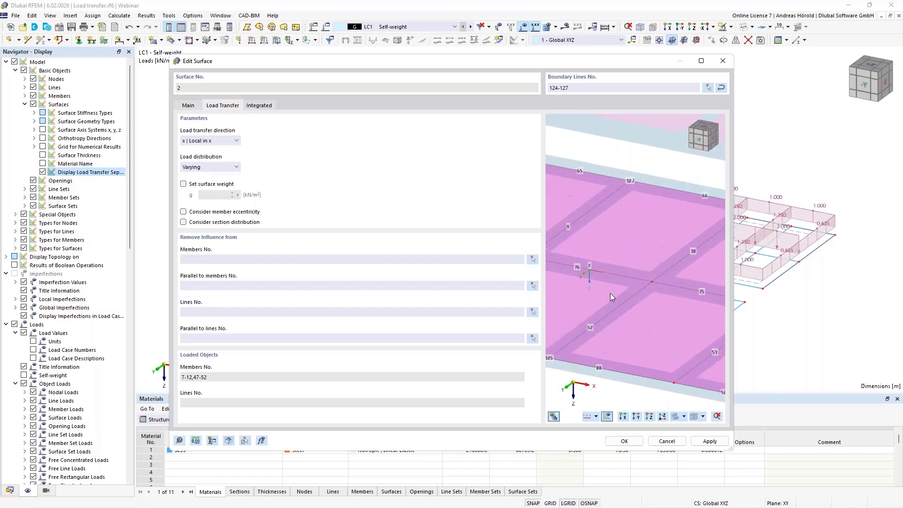
scroll(611, 292, "up", 3)
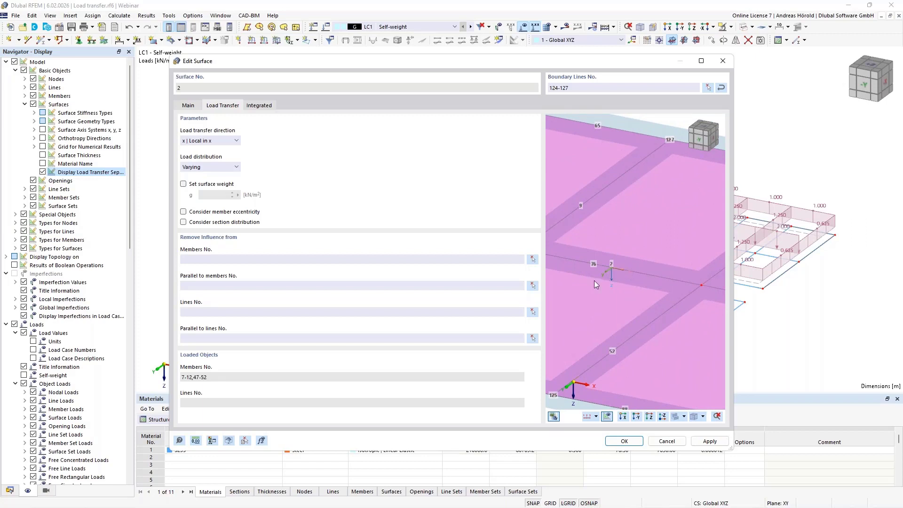
left_click(625, 442)
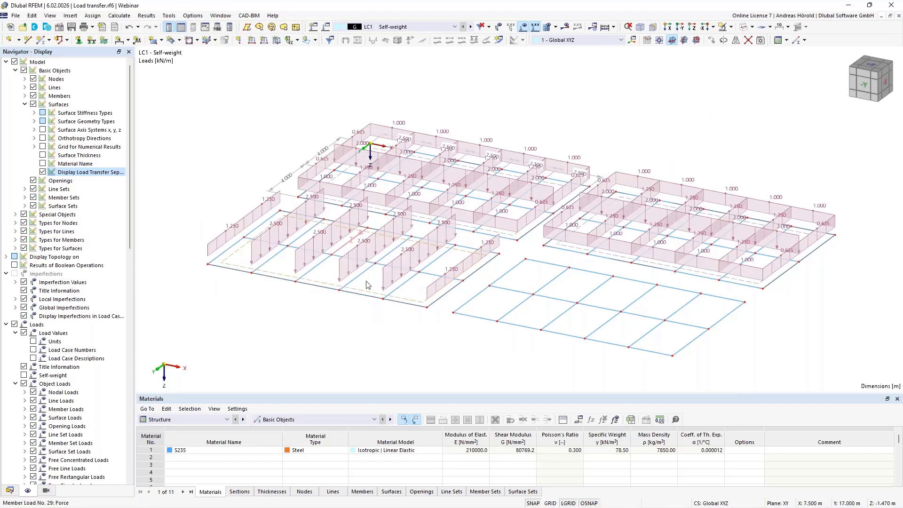
- Set the load transfer direction of surface No. 1, over the beam grid at the origin, to Local in y, without a surface weight
right_click(490, 232)
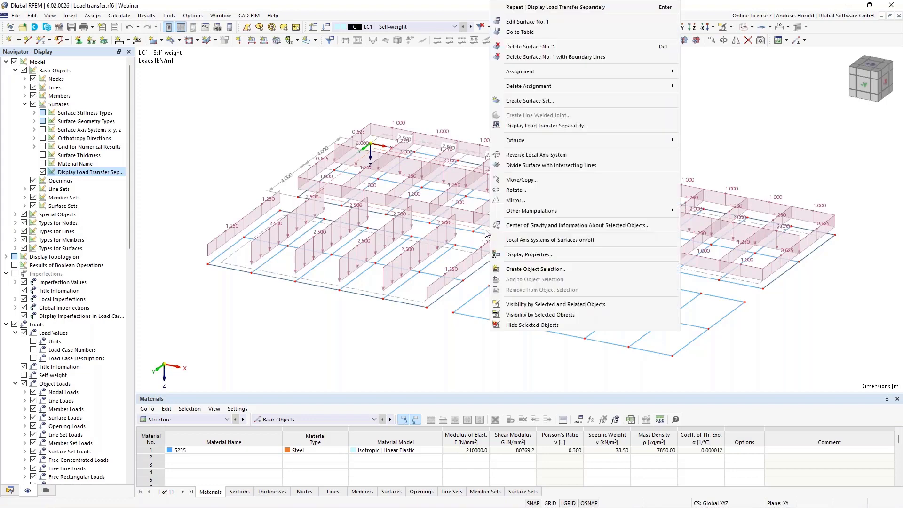
left_click(529, 22)
left_click(223, 105)
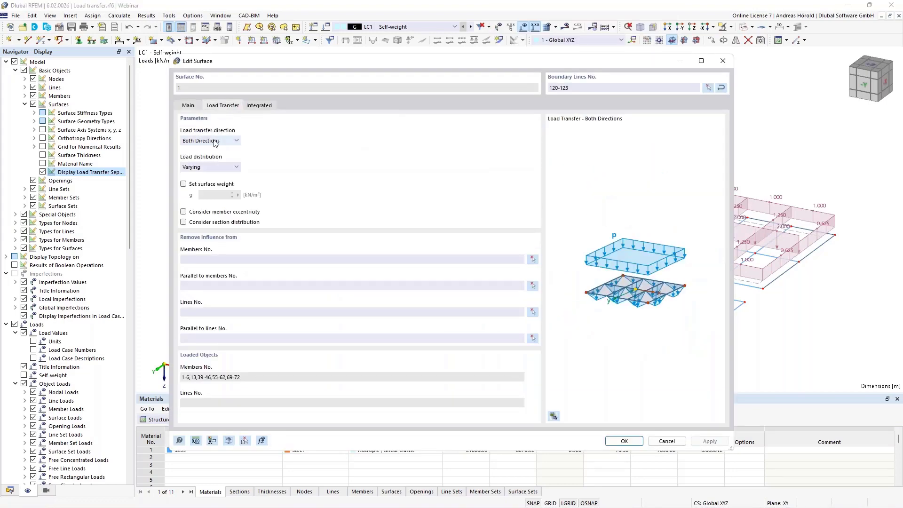
left_click(215, 141)
left_click(207, 160)
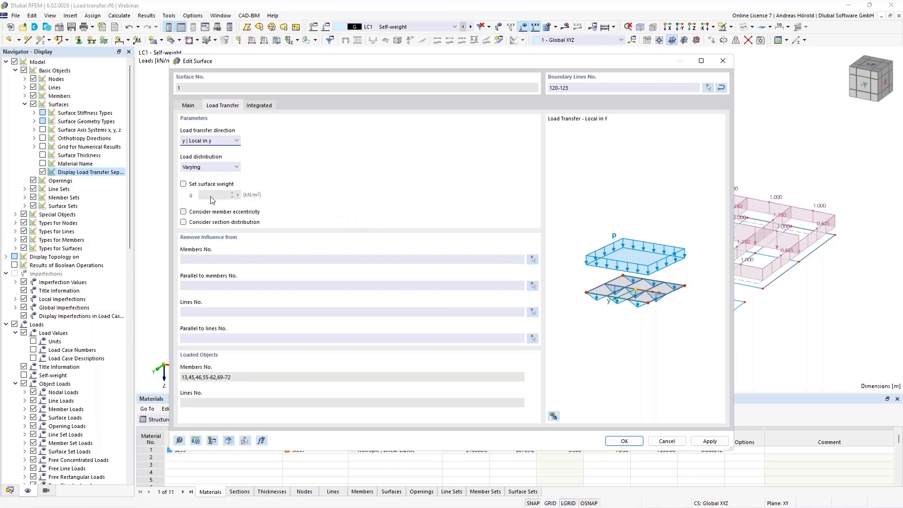
left_click(183, 185)
left_click(184, 184)
left_click(667, 442)
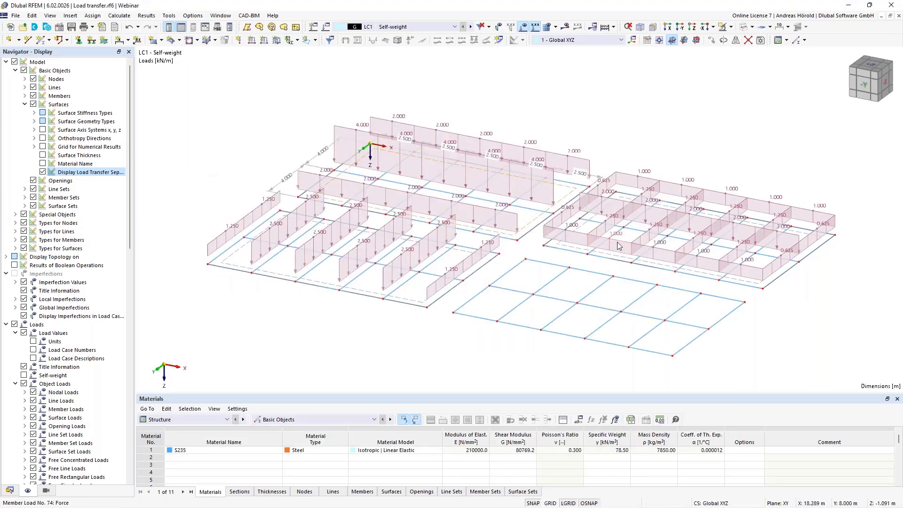
- Start a Member Loads from Area Load wizard in LC1 with a uniform load magnitude of 1.00 kN/m²
mouse_move(619, 245)
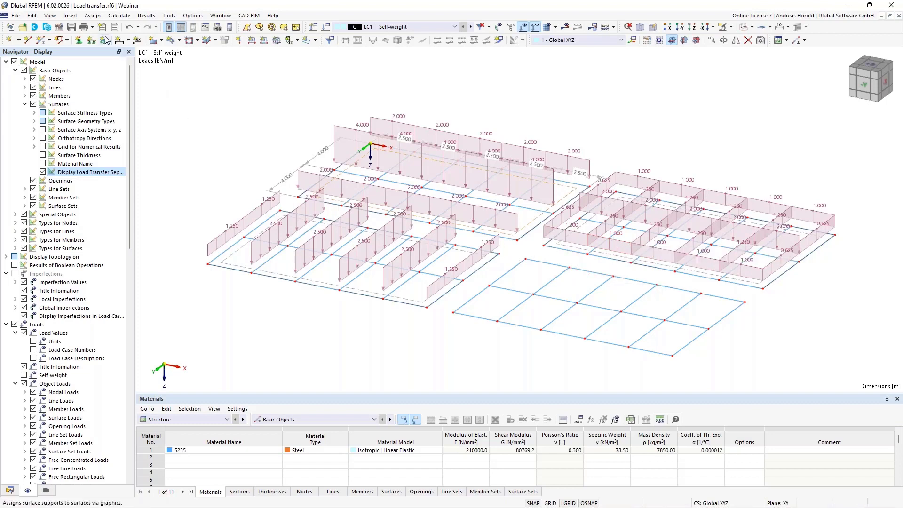
left_click(70, 16)
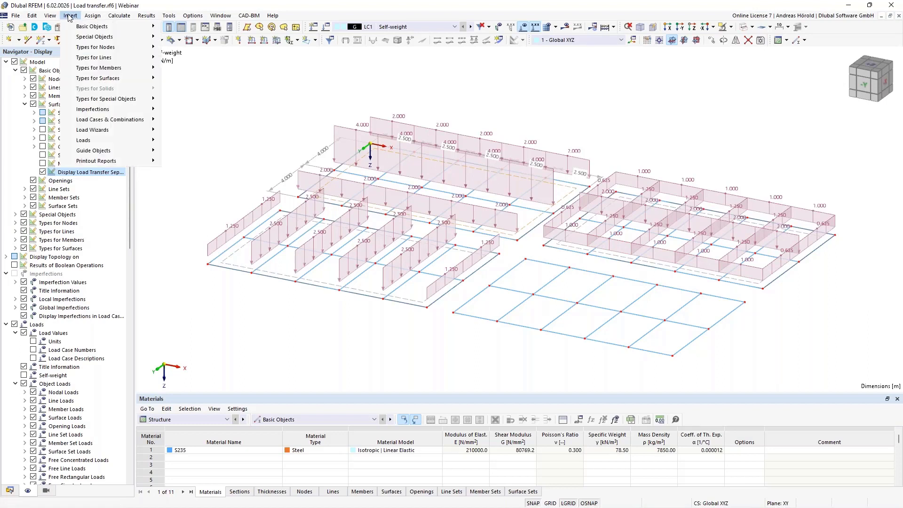
mouse_move(114, 133)
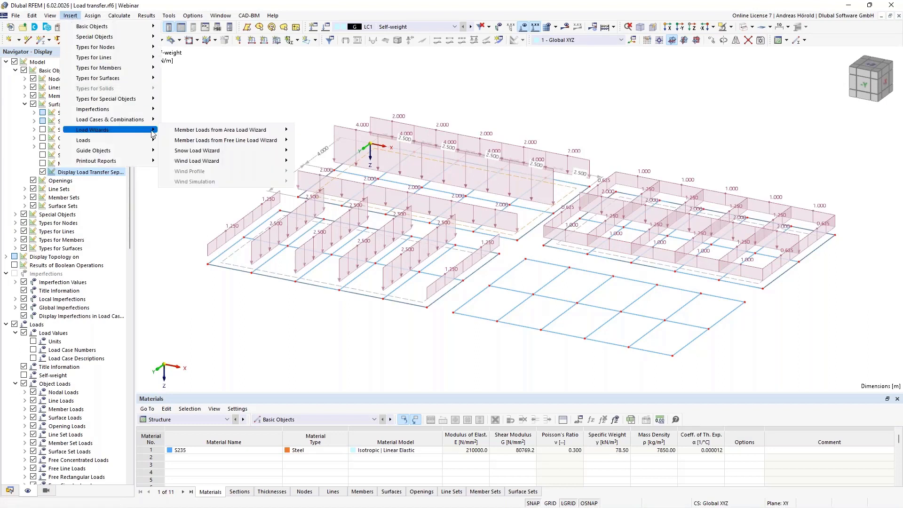
mouse_move(231, 135)
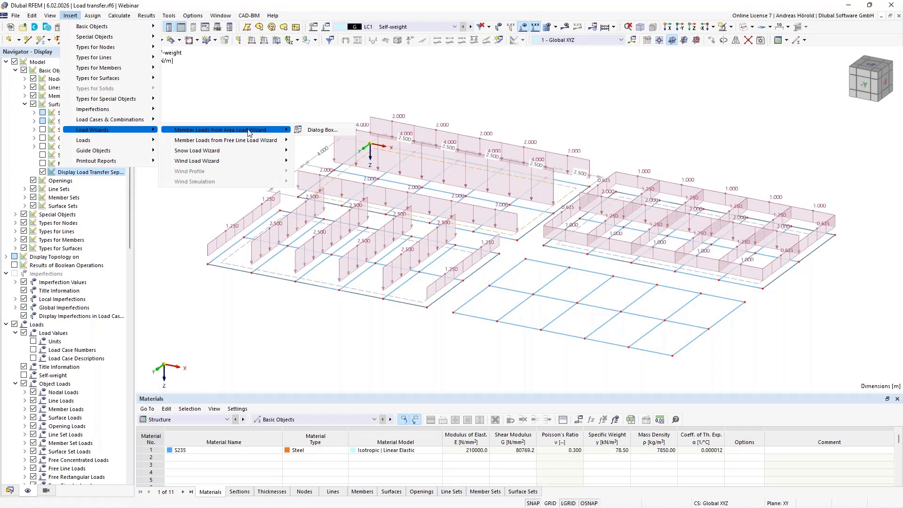
left_click(318, 136)
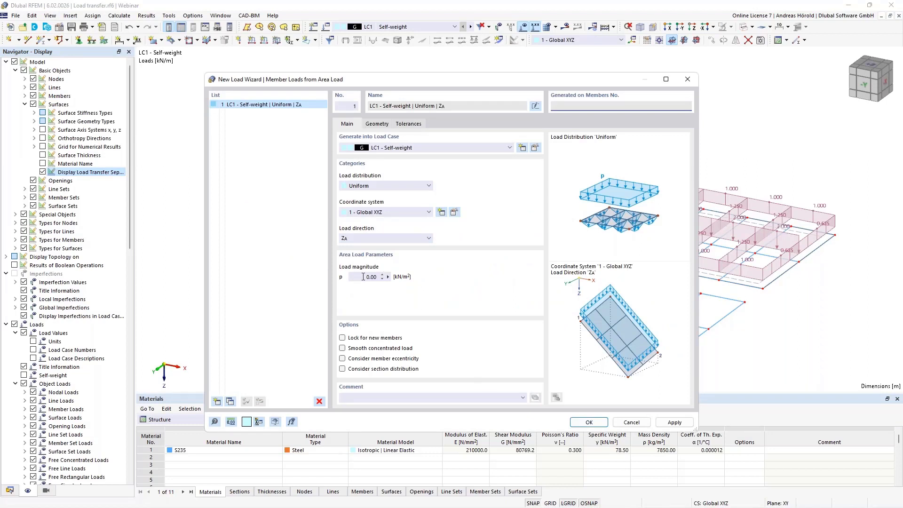
left_click(364, 277)
type("1")
- Define the area load plane by the four corner nodes 73, 83, 90 and 85 of the beam grid without a surface
left_click(378, 123)
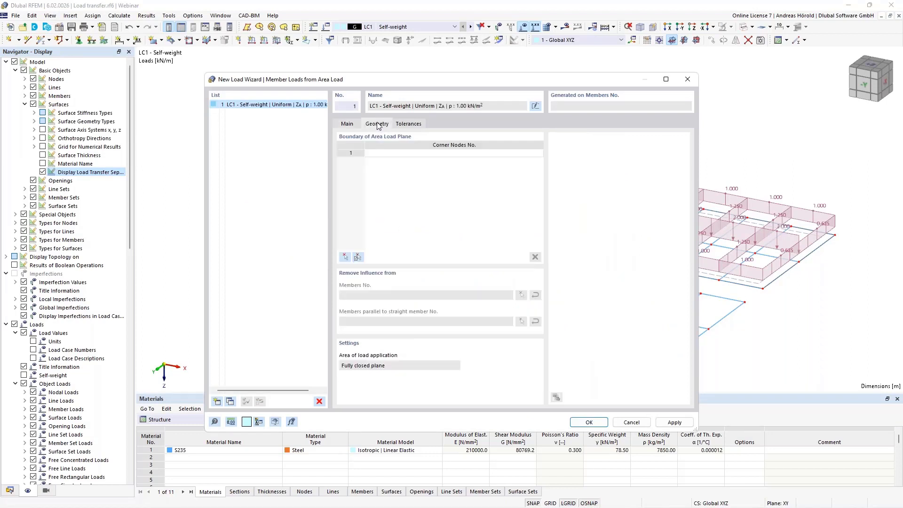
left_click(346, 257)
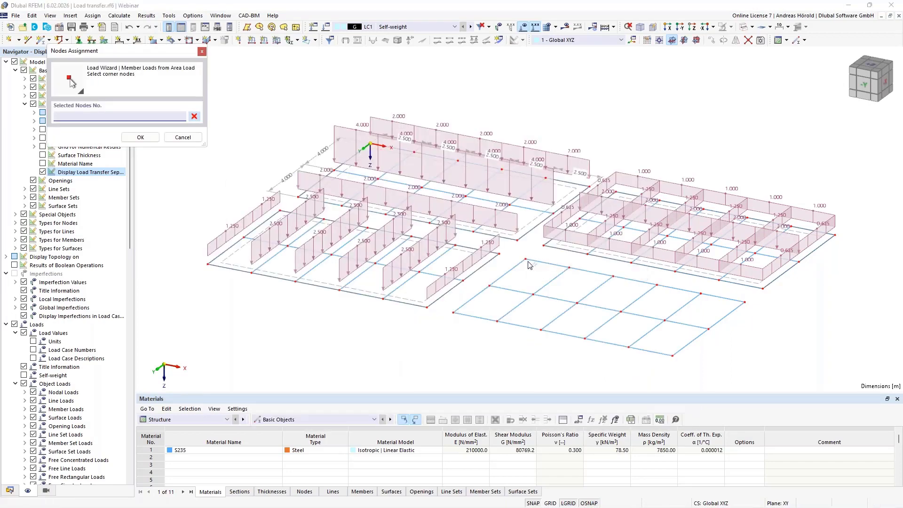
left_click(525, 259)
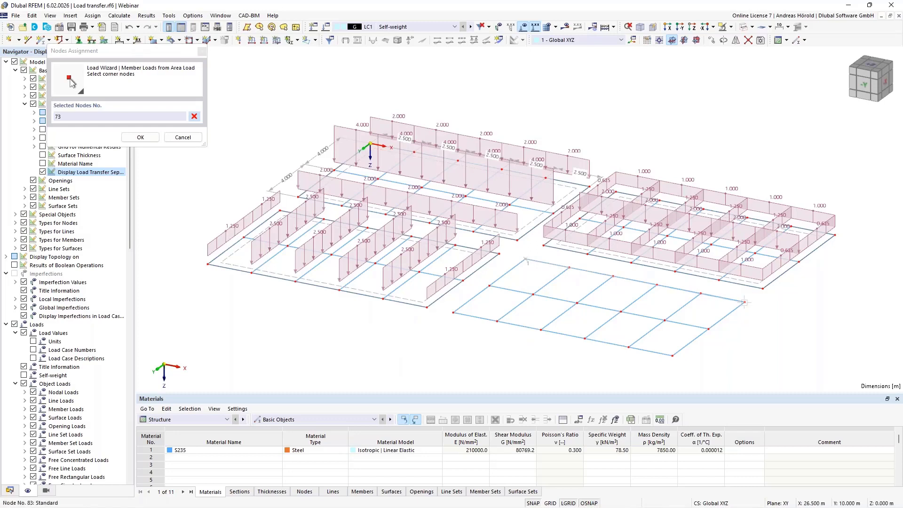
left_click(673, 355)
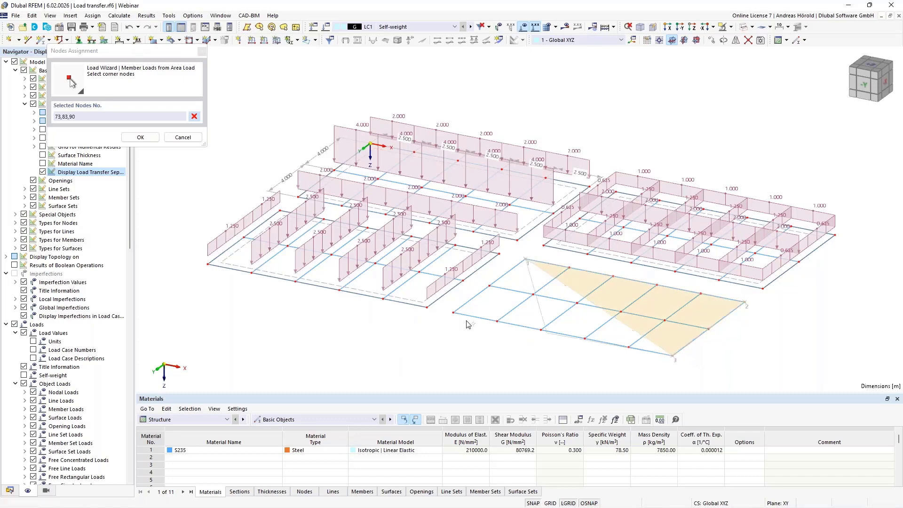
left_click(453, 312)
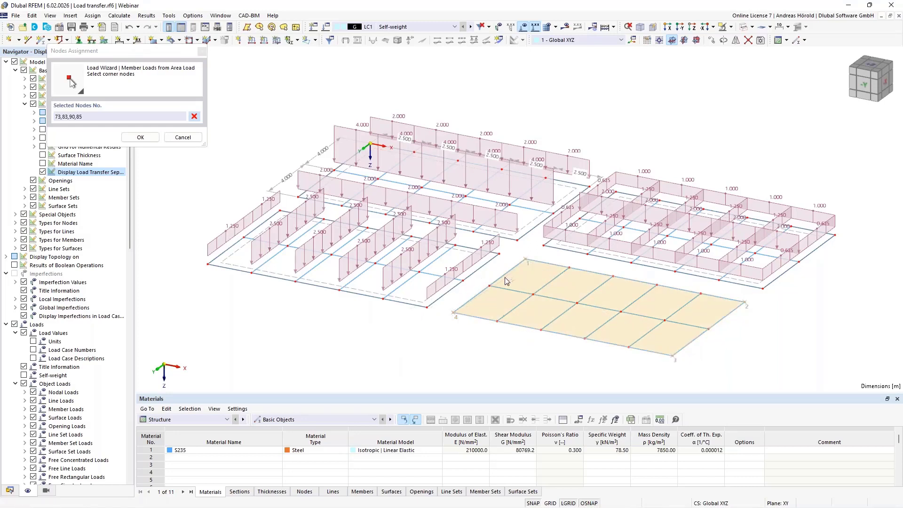
left_click(526, 260)
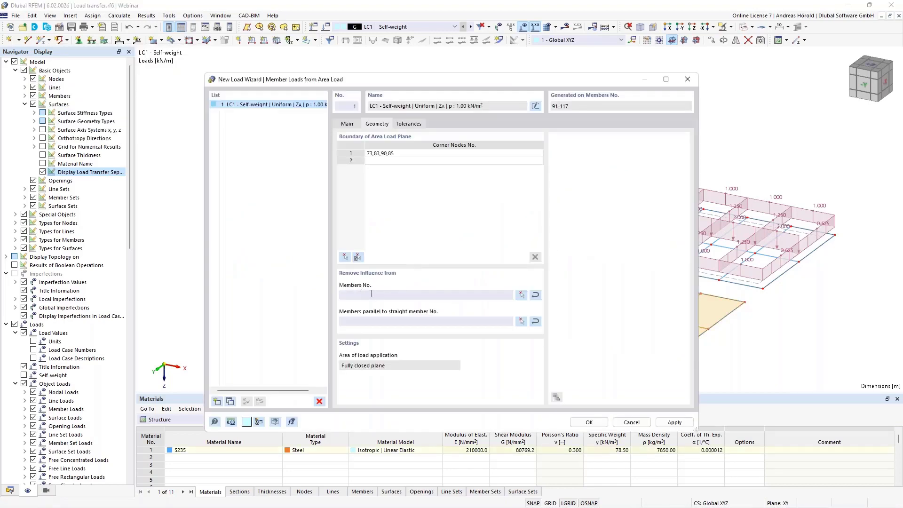
- Remove the influence of members parallel to member No. 98 from the area load and generate the member loads
left_click(522, 322)
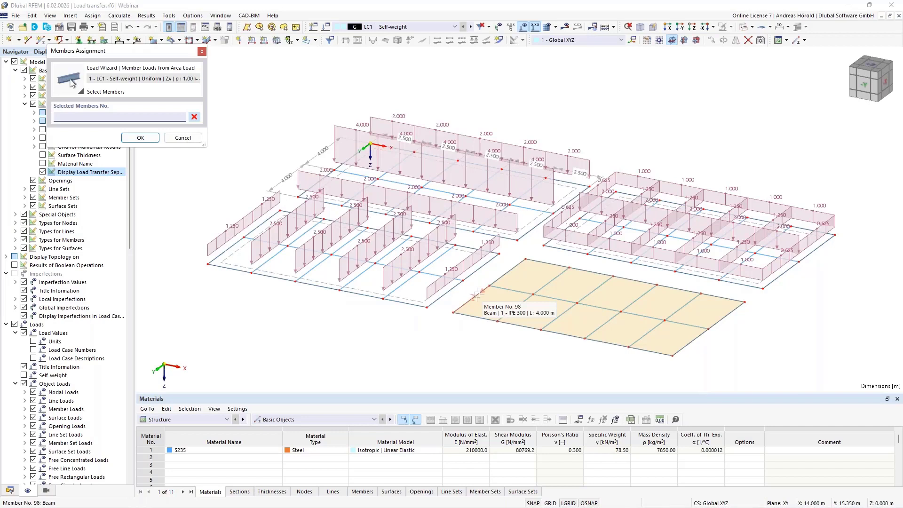
left_click(477, 295)
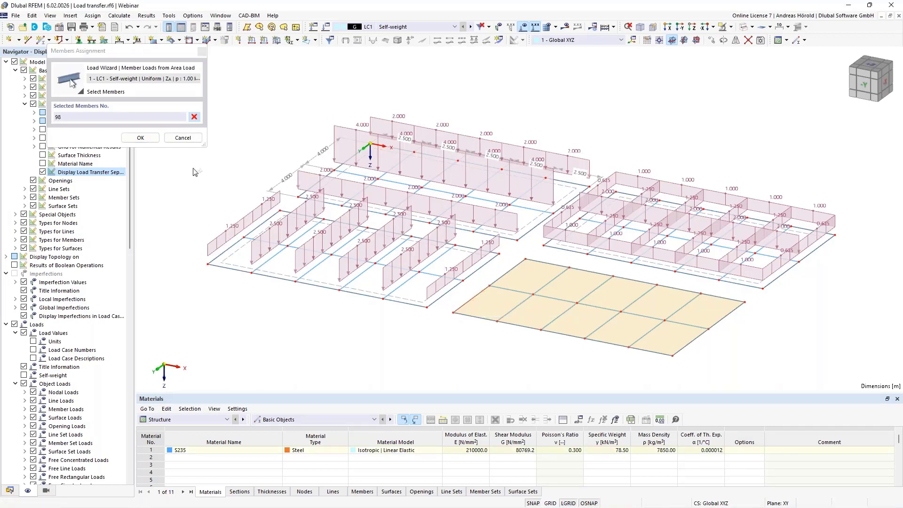
left_click(139, 138)
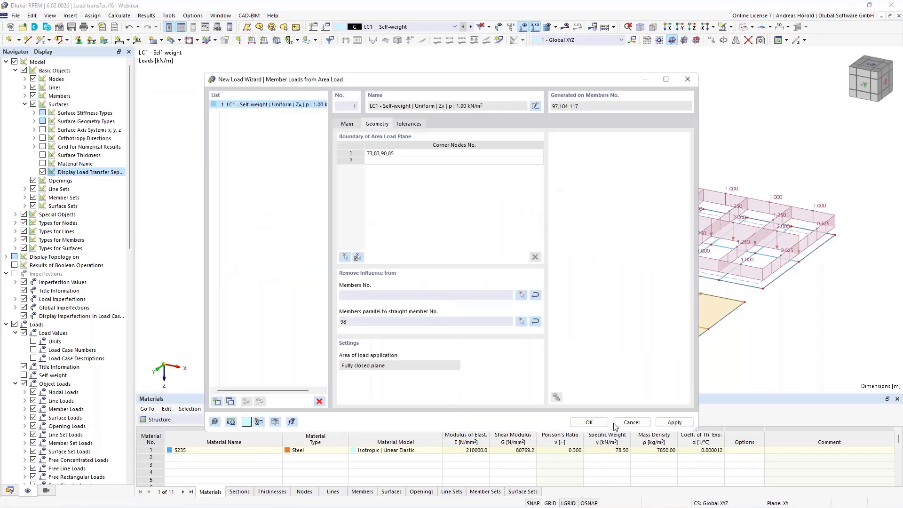
left_click(589, 423)
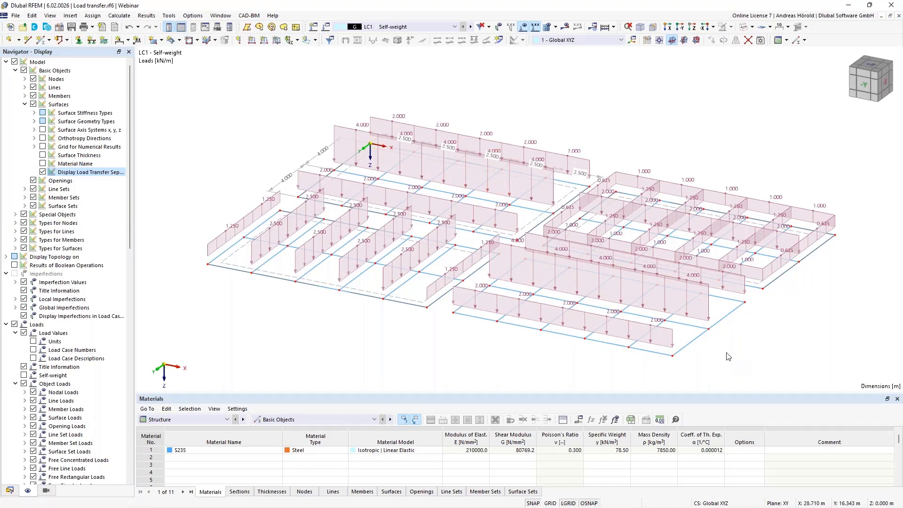
- Edit the area load wizard to clear the excluded parallel member and regenerate the member loads
double_click(657, 277)
left_click(382, 124)
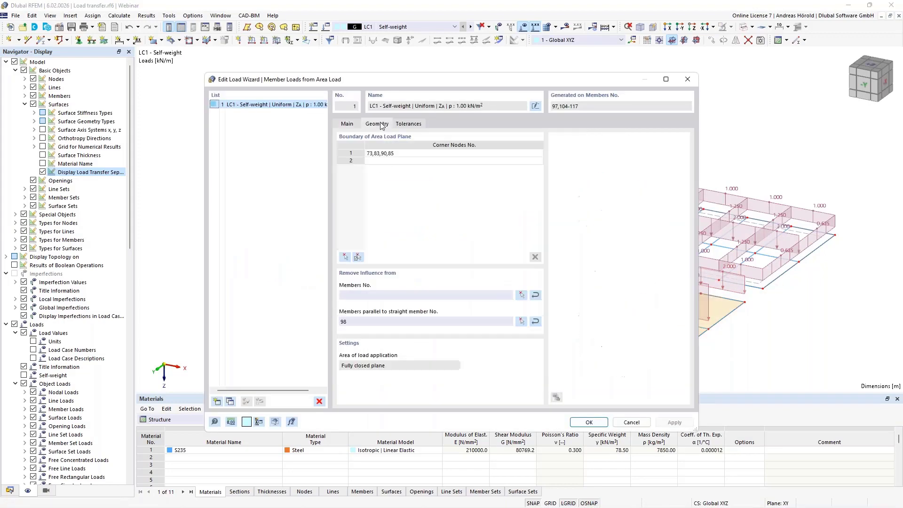
left_click_drag(366, 322, 324, 320)
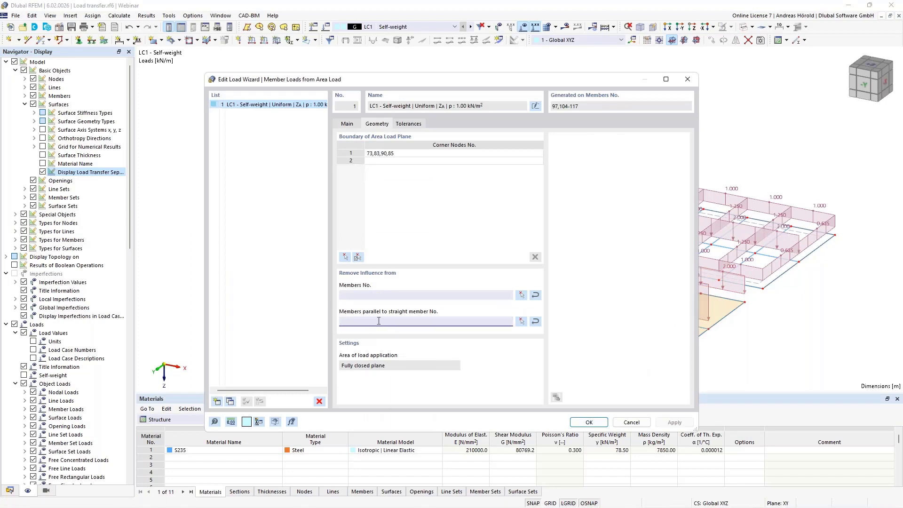
left_click(589, 423)
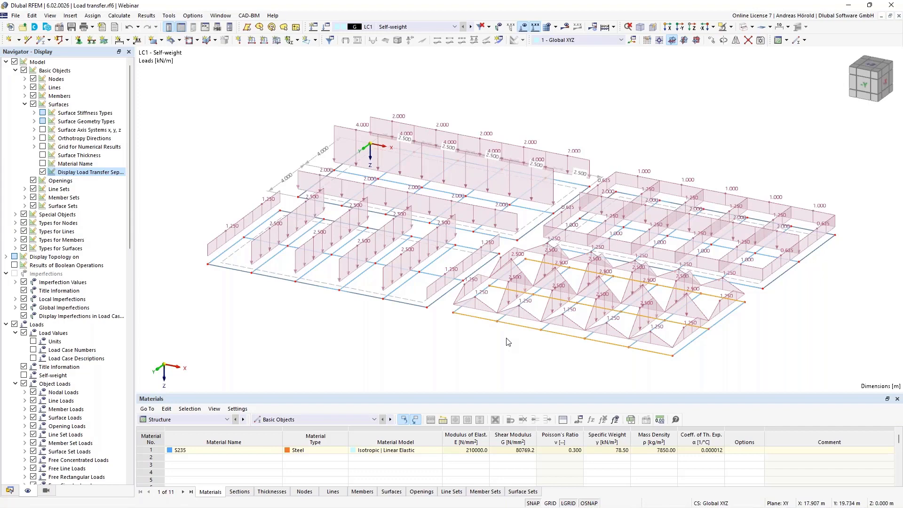
- Create a printout report of the model with the default report items, show it, and set its language to French
left_click(103, 28)
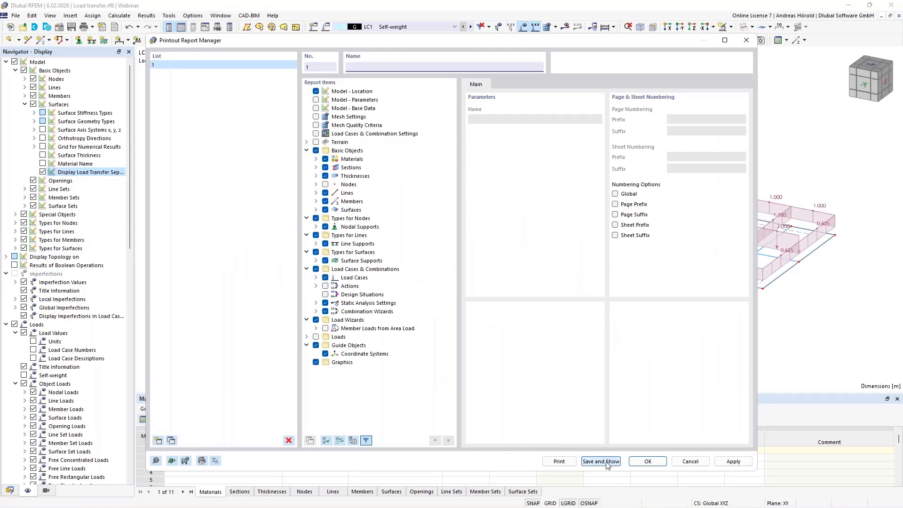
left_click(607, 462)
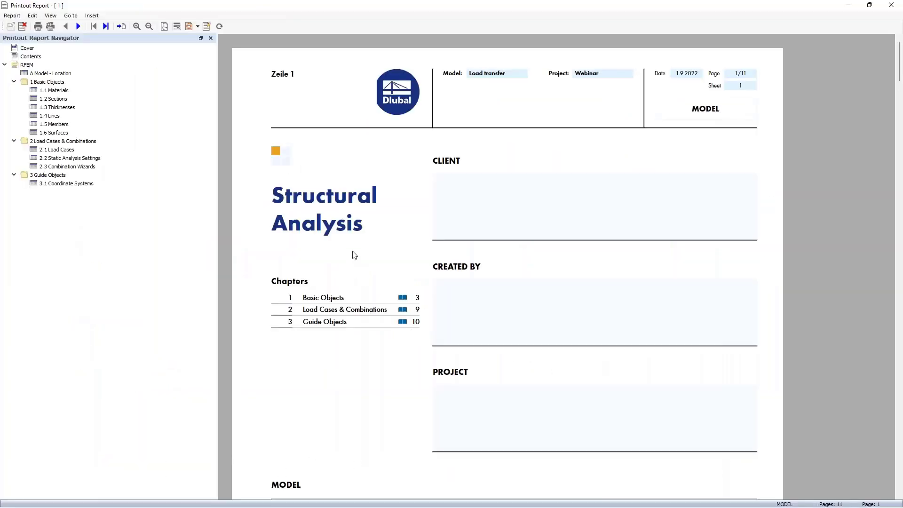
left_click(33, 17)
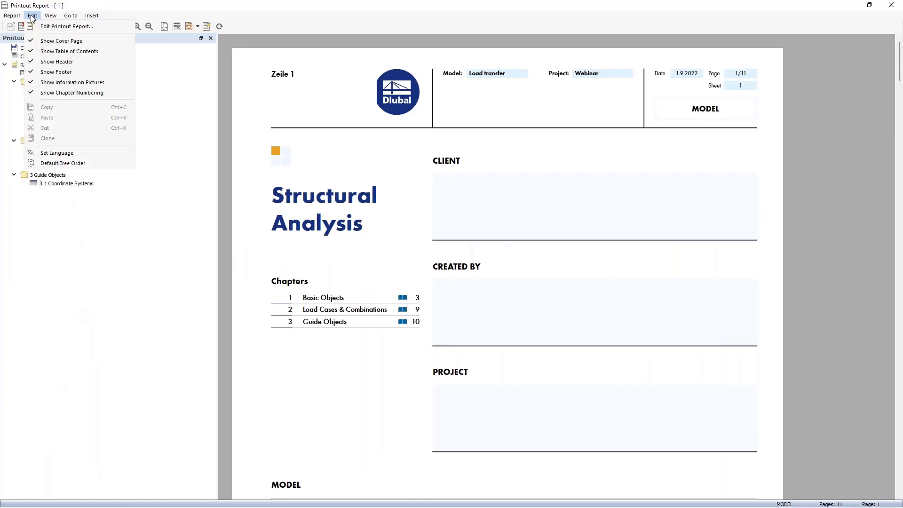
left_click(85, 154)
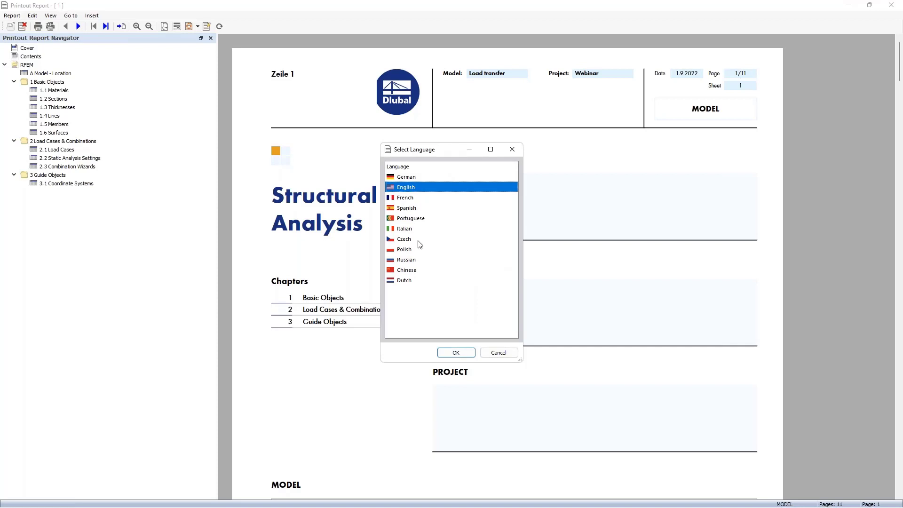
left_click(405, 199)
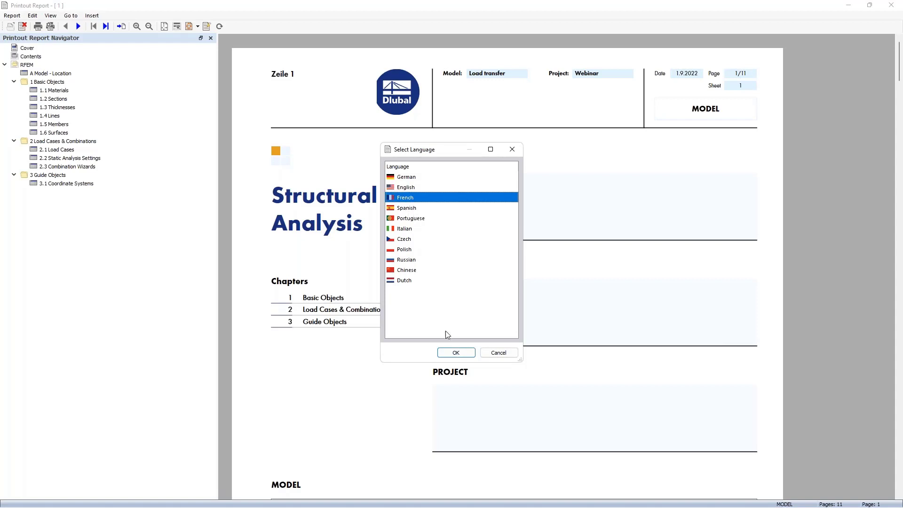
left_click(460, 358)
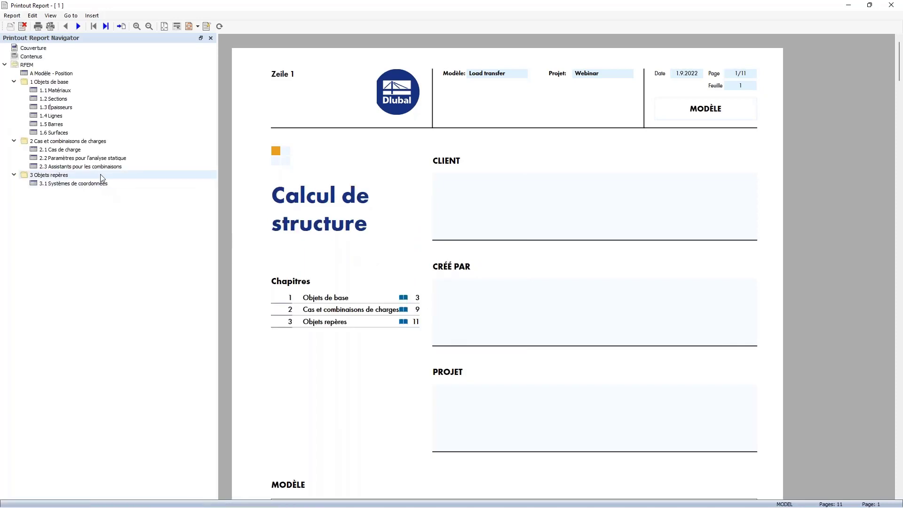
- Look through the French report pages as far as the Lines tables and set the report language back to English
scroll(404, 313, "down", 5)
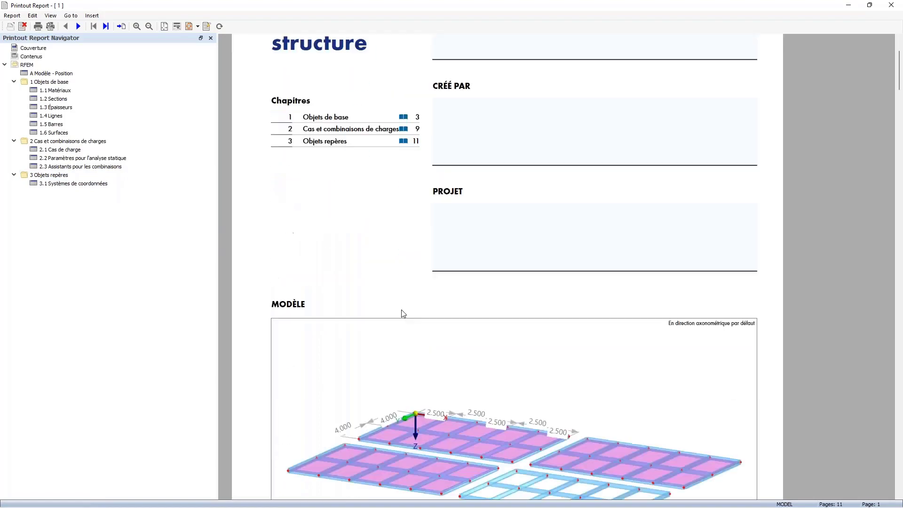
scroll(403, 314, "down", 9)
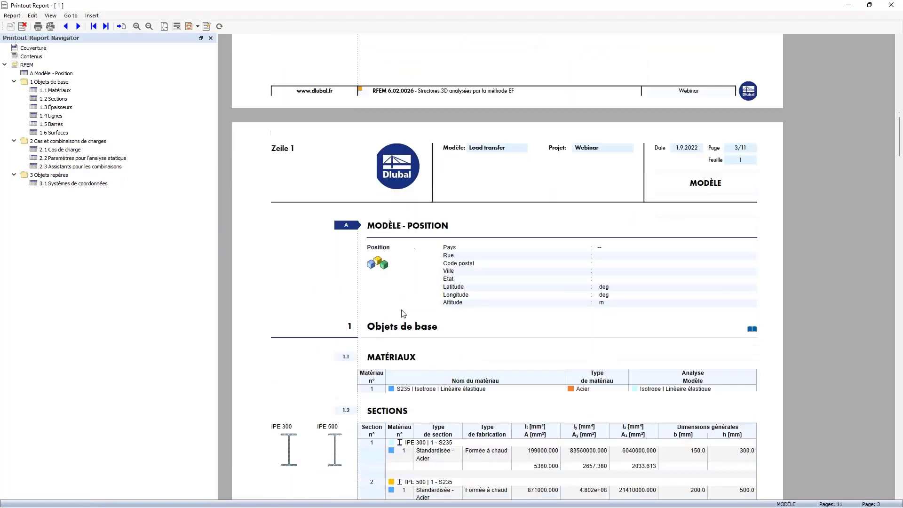
scroll(403, 314, "down", 10)
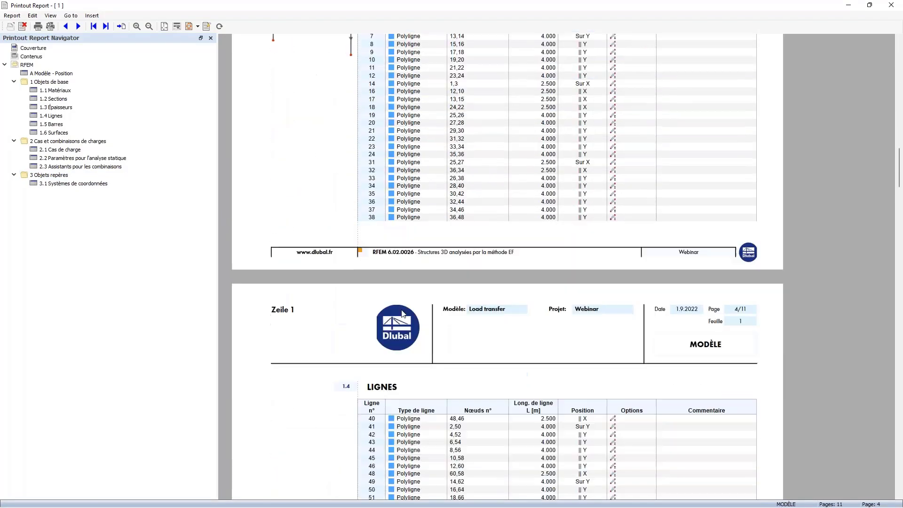
scroll(403, 314, "down", 1)
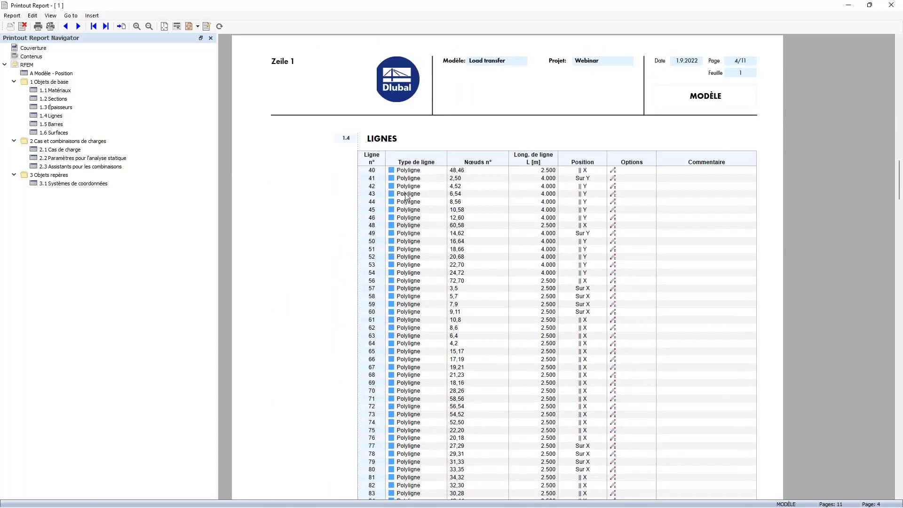
left_click(33, 15)
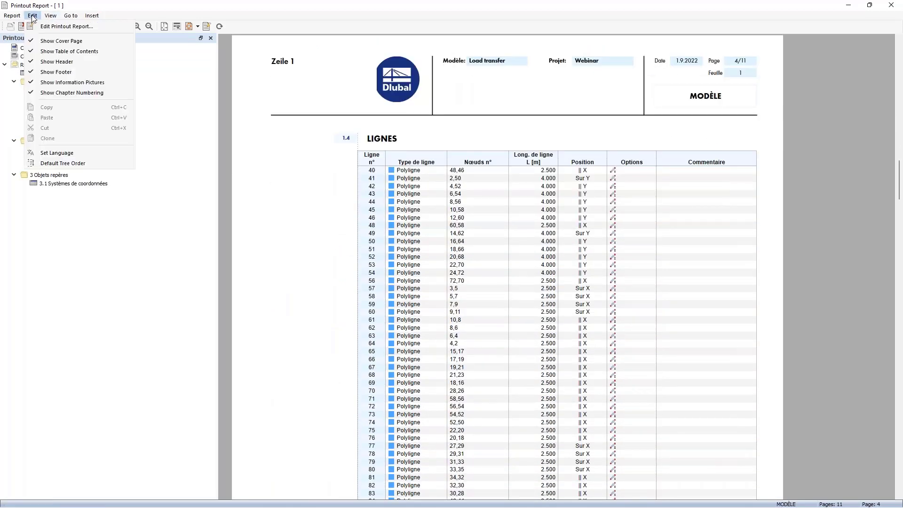
left_click(71, 153)
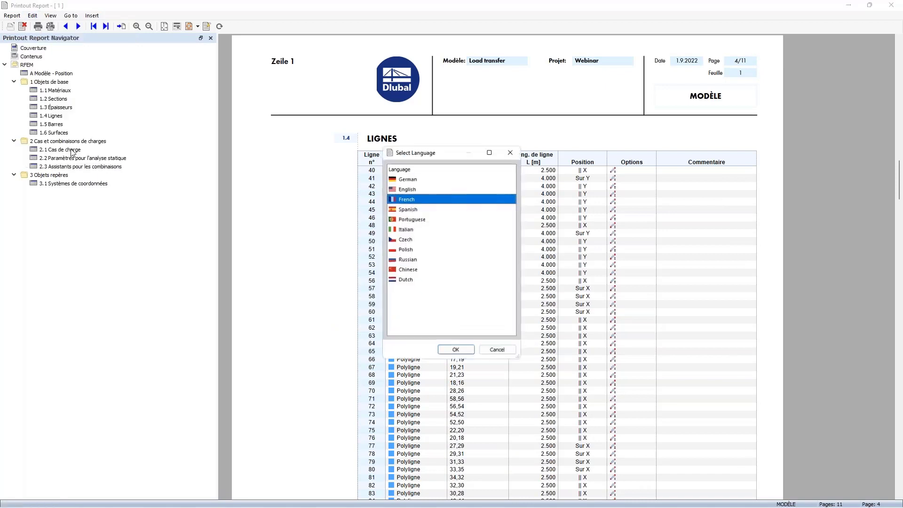
left_click(406, 188)
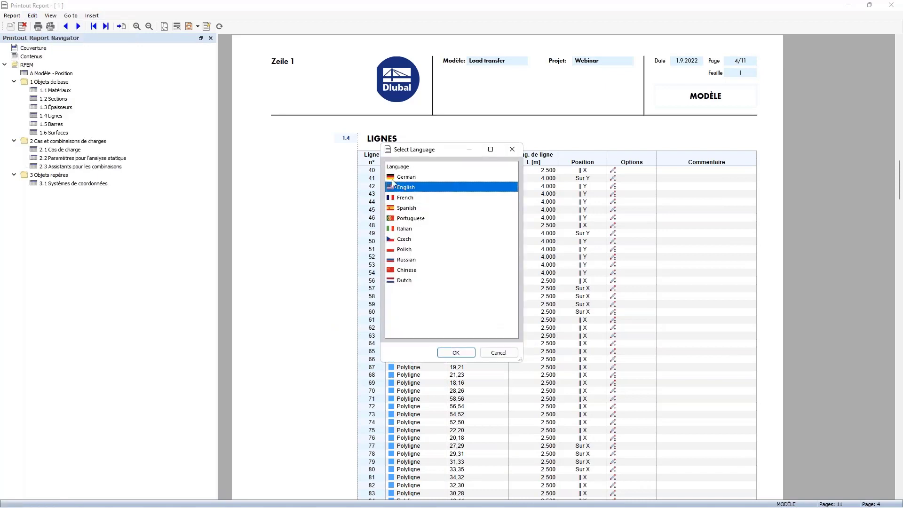
left_click(455, 354)
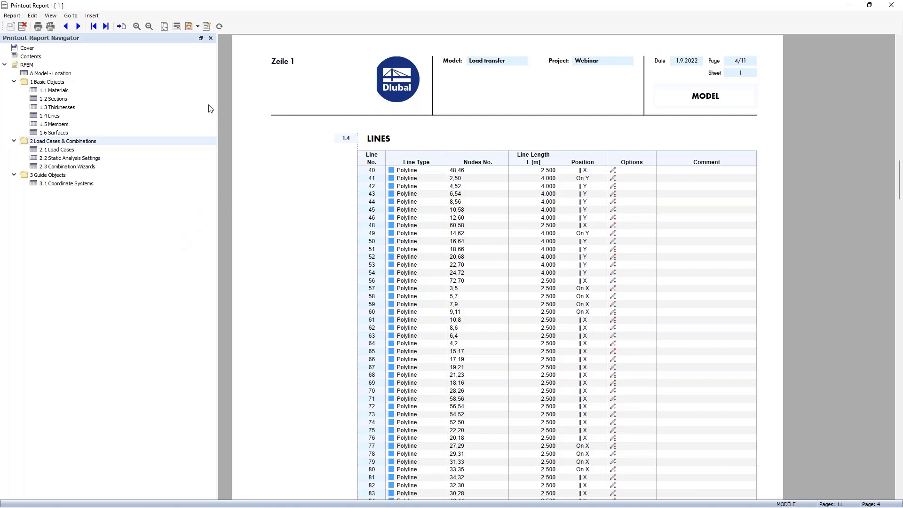
- Choose Connection.pdf from the Downloads folder as a PDF to insert into the printout report
left_click(91, 17)
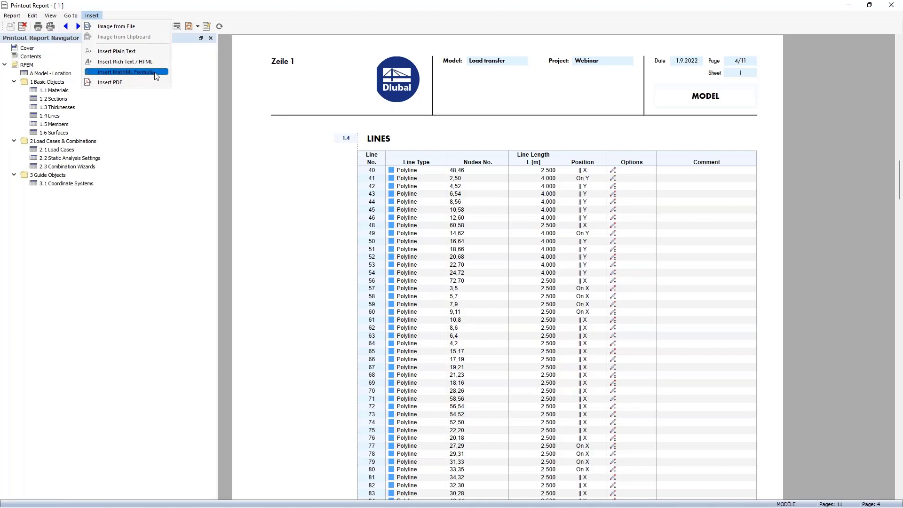
left_click(127, 82)
scroll(84, 86, "up", 3)
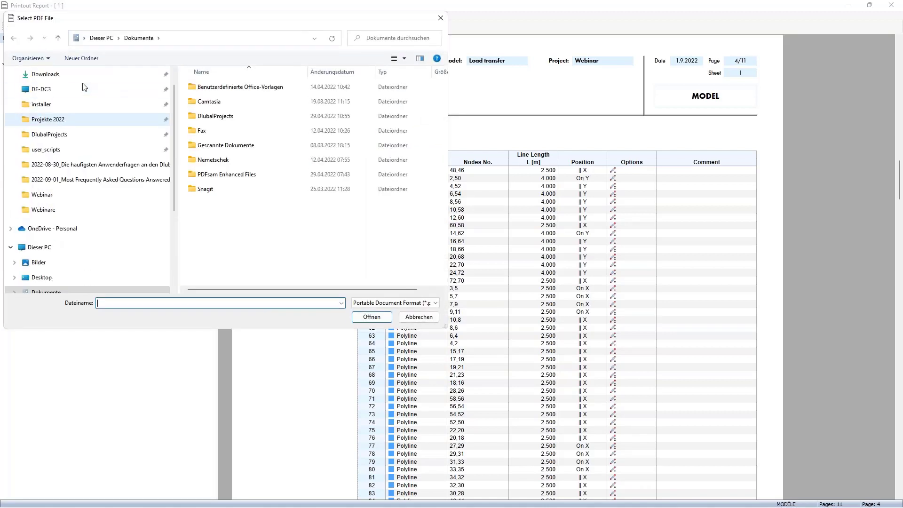
left_click(47, 75)
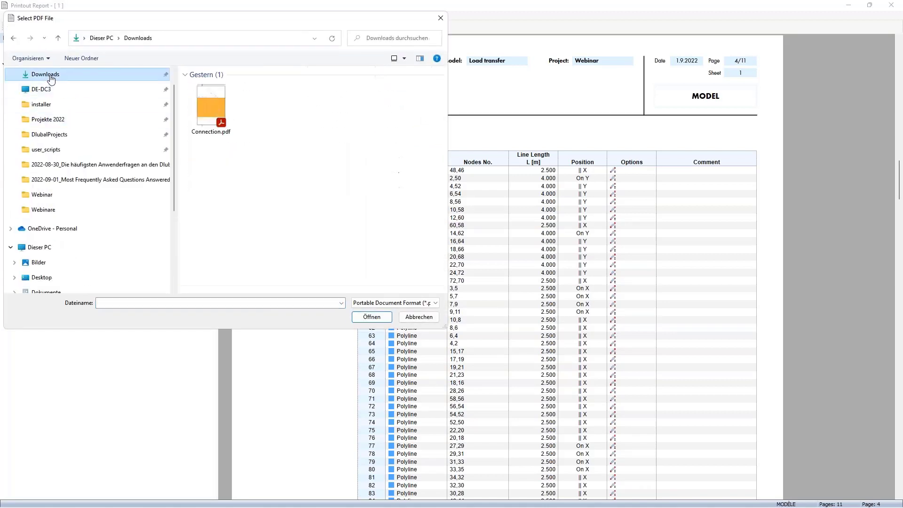
left_click(207, 107)
left_click(368, 317)
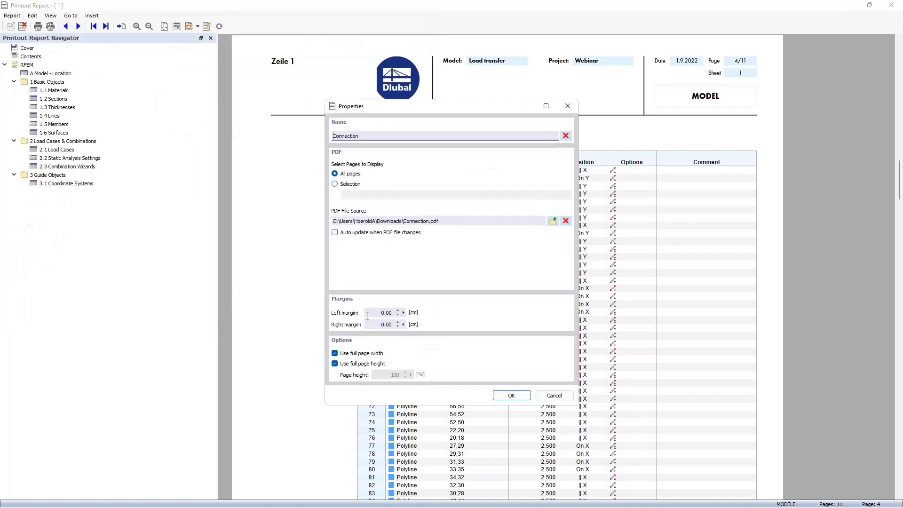
- Try the page selection option without entering pages, return to displaying all pages, and insert the Connection PDF
left_click(335, 184)
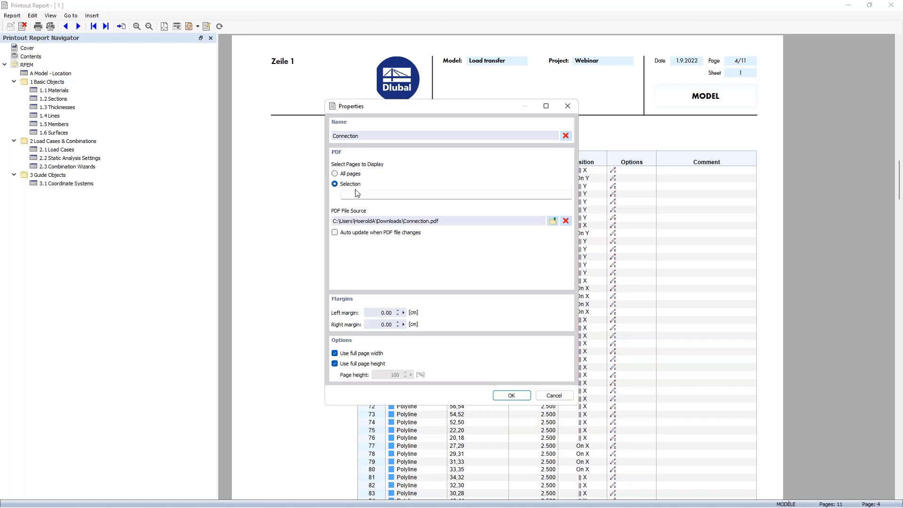
left_click(356, 194)
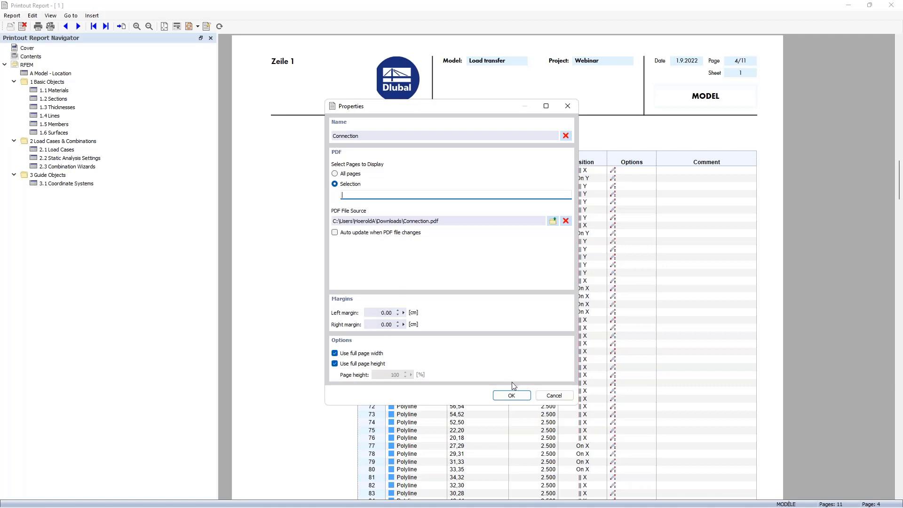
left_click(506, 397)
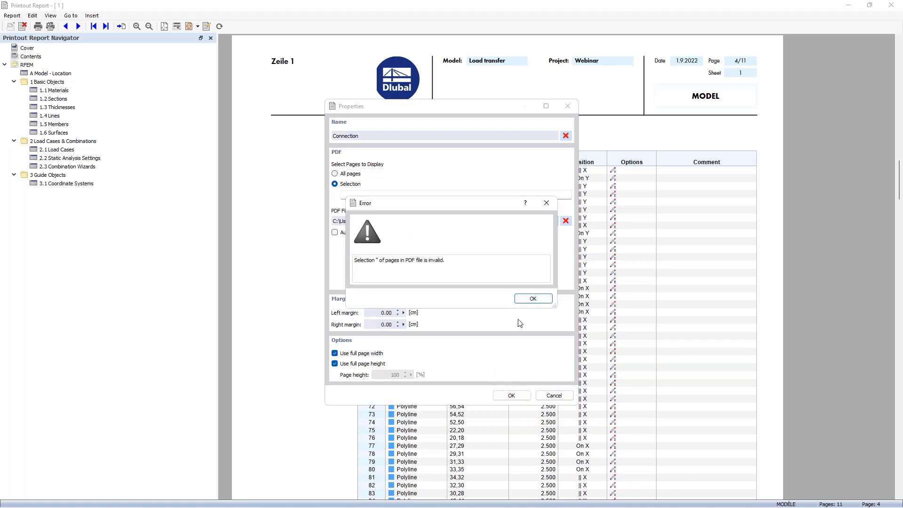
left_click(533, 300)
left_click(334, 173)
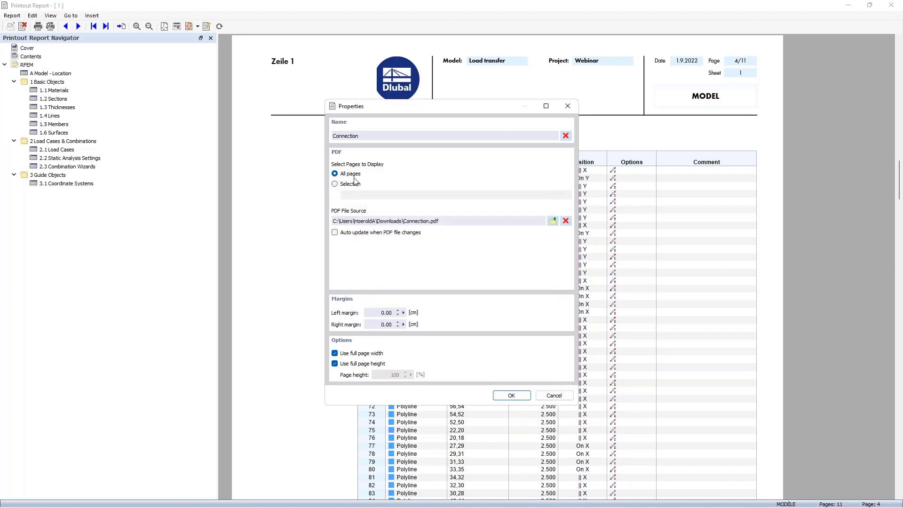
left_click(511, 396)
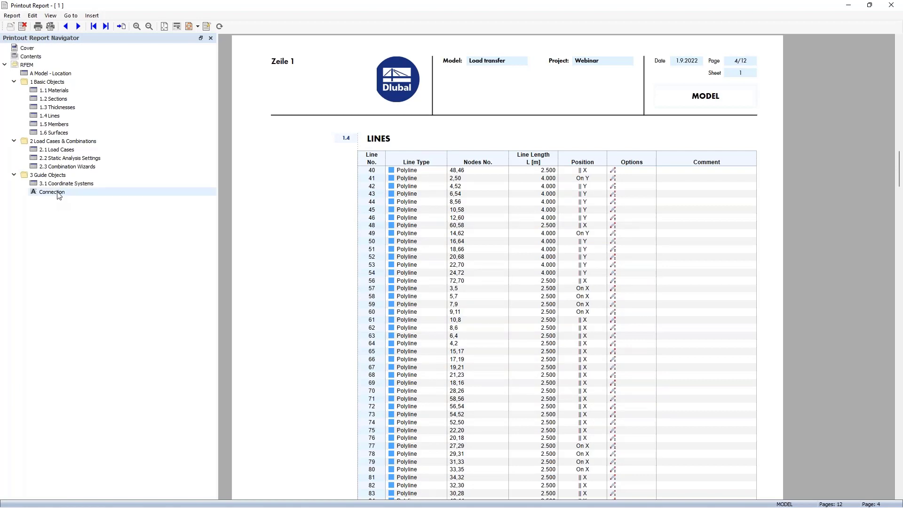
- Move the Connection PDF item from Guide Objects to above Lines in Basic Objects and on to the top of that chapter
left_click_drag(53, 193, 63, 121)
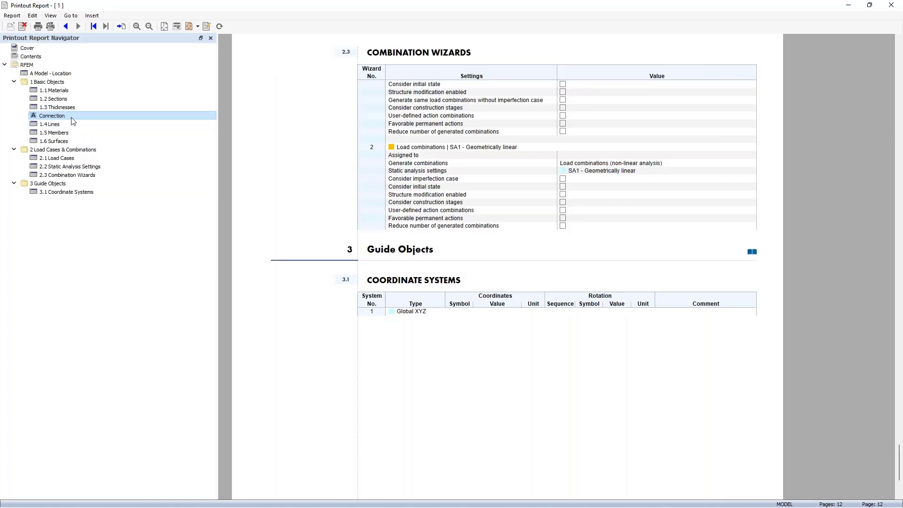
right_click(120, 120)
mouse_move(187, 134)
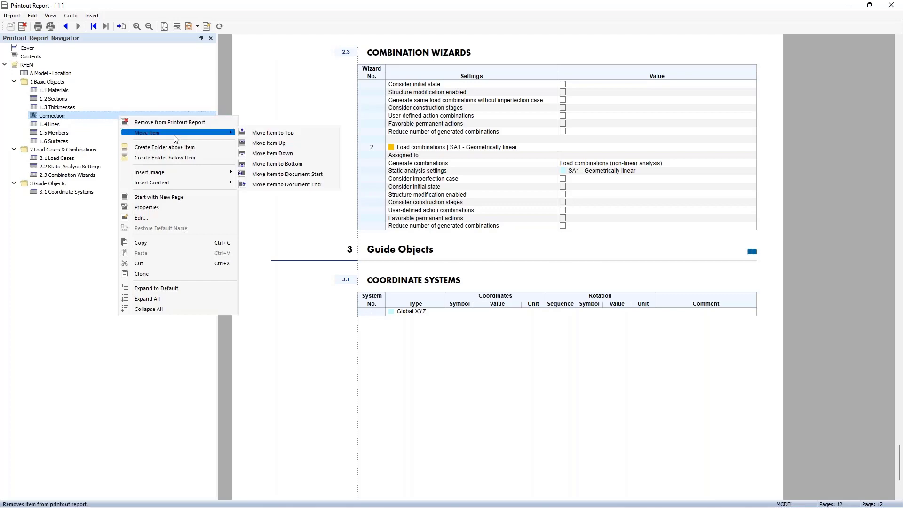
left_click(264, 133)
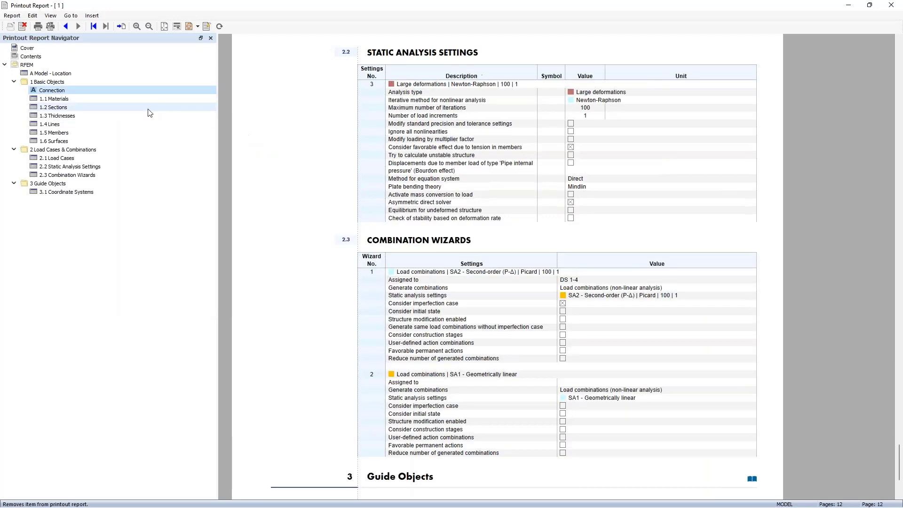
- Move the Connection item down one position so it follows Materials
right_click(139, 94)
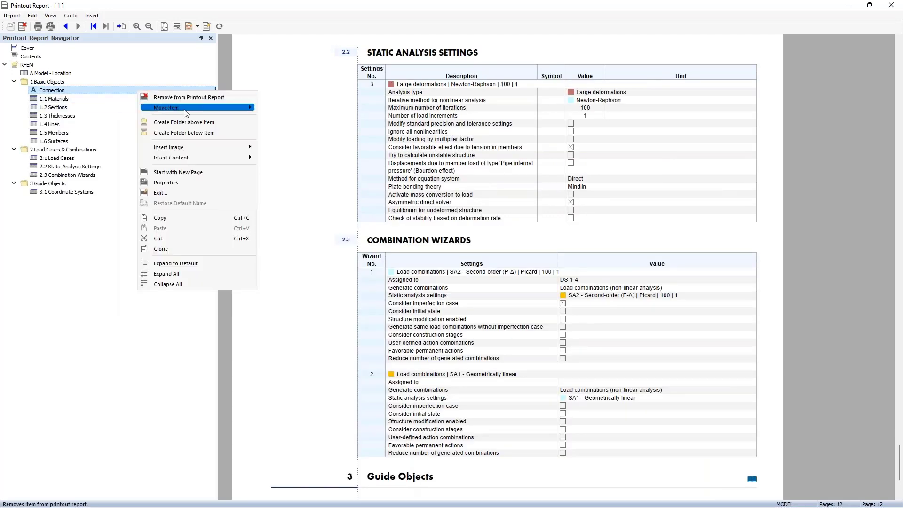
mouse_move(193, 108)
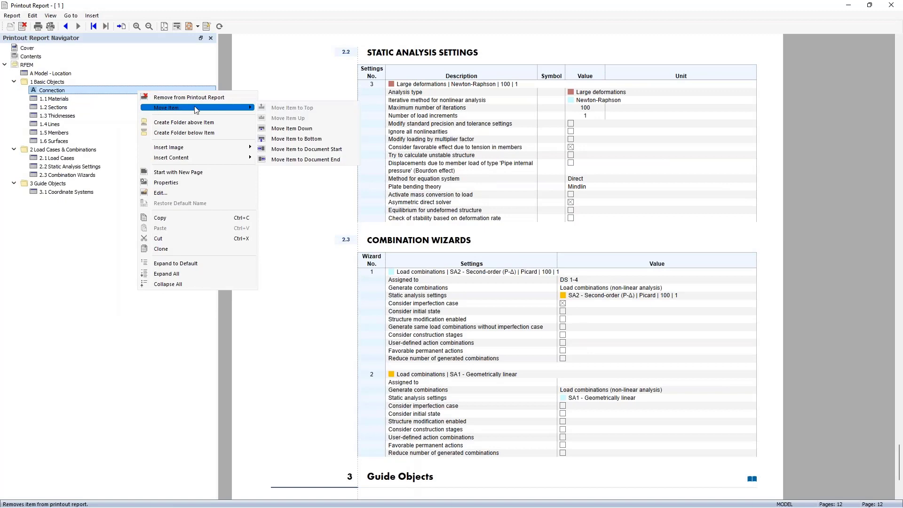
left_click(301, 129)
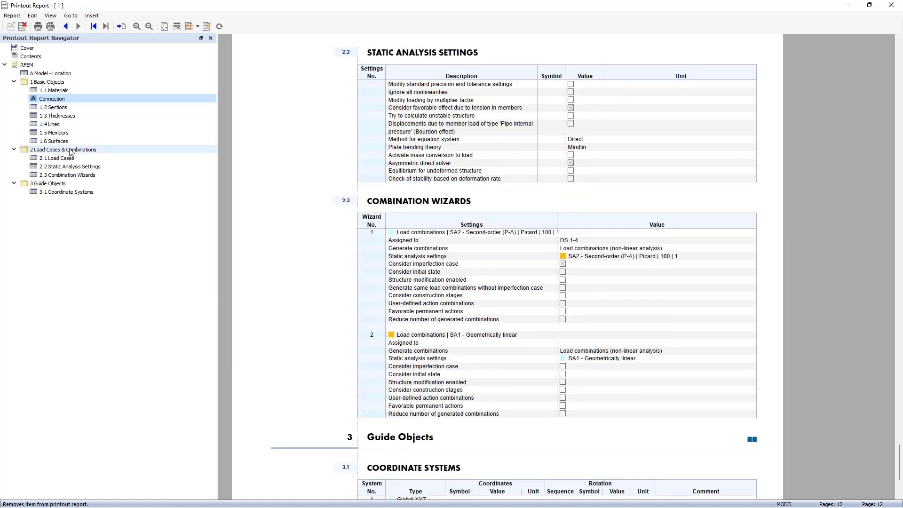
- Reorder the Lines section to come before Thicknesses in Basic Objects and close the printout report
left_click(53, 126)
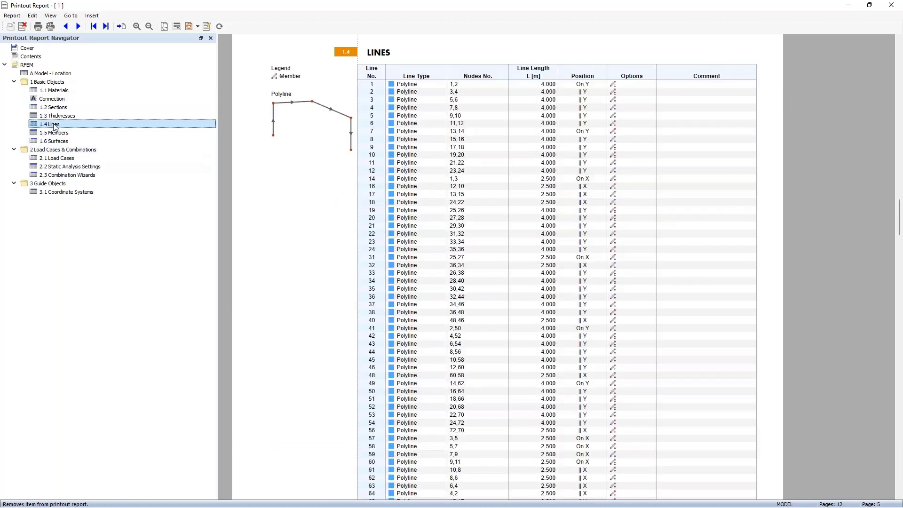
right_click(113, 125)
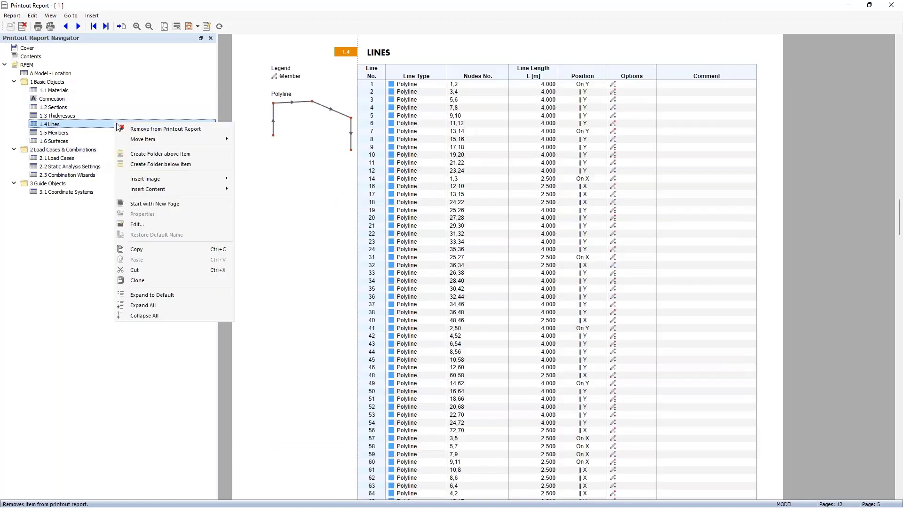
left_click_drag(74, 127, 76, 116)
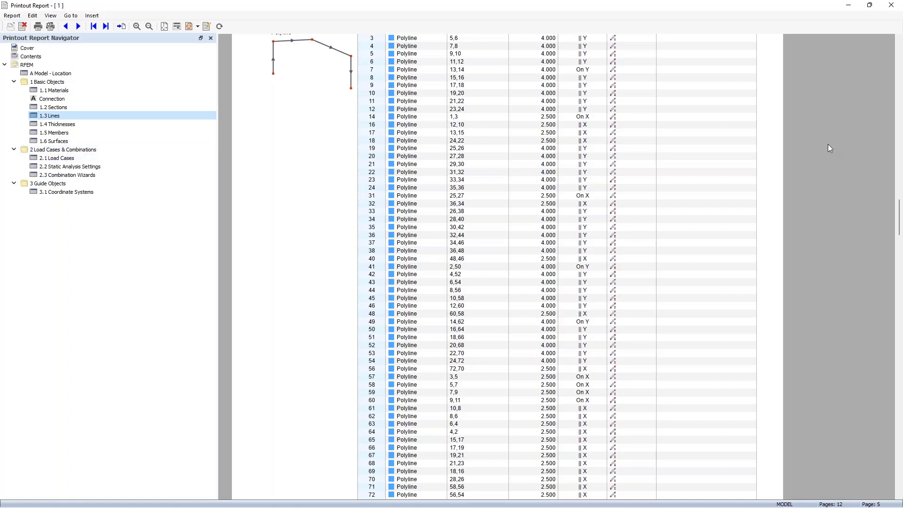
left_click(894, 6)
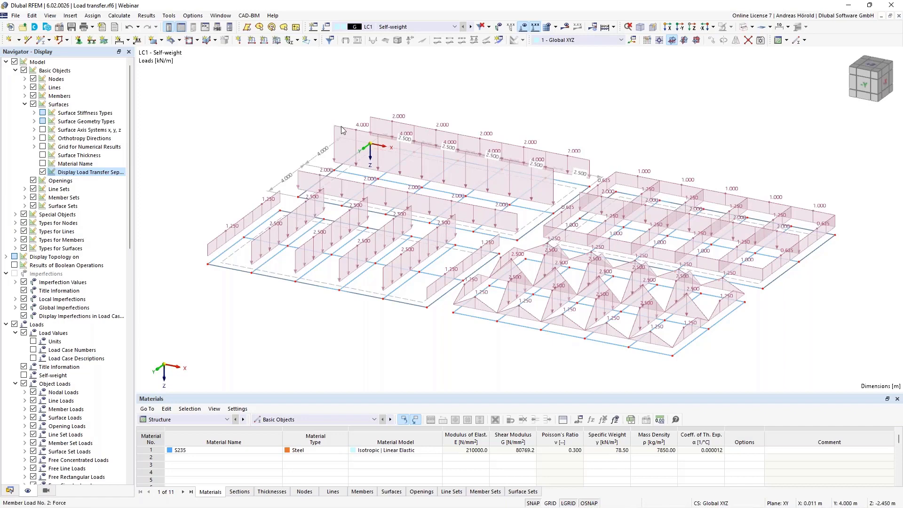
- Turn off the separate display of load transfer using surface No. 1 in the model
right_click(383, 214)
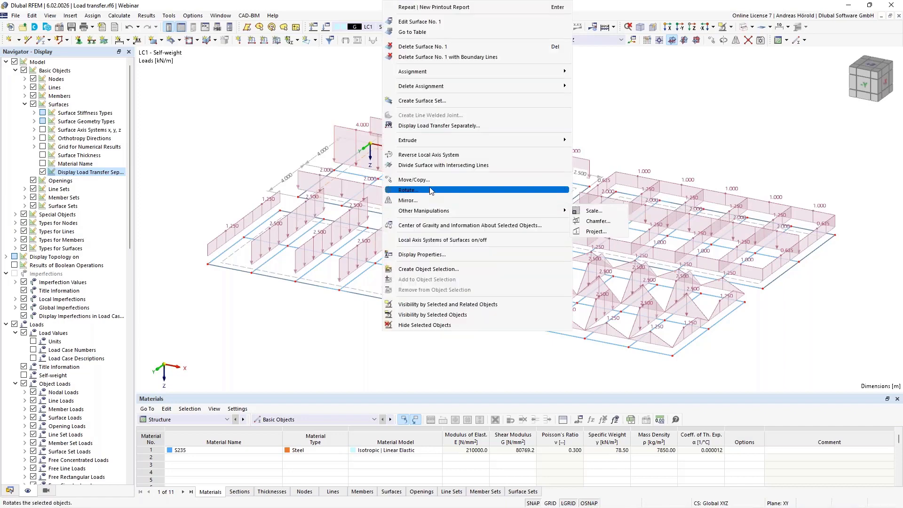
left_click(438, 126)
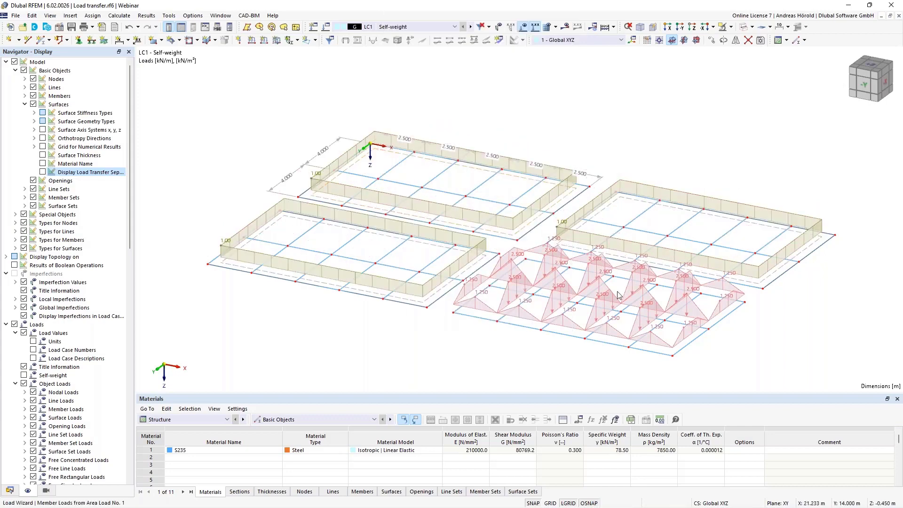
- Turn off the separate display of the load wizard Member Loads from Area Load No. 1
right_click(600, 262)
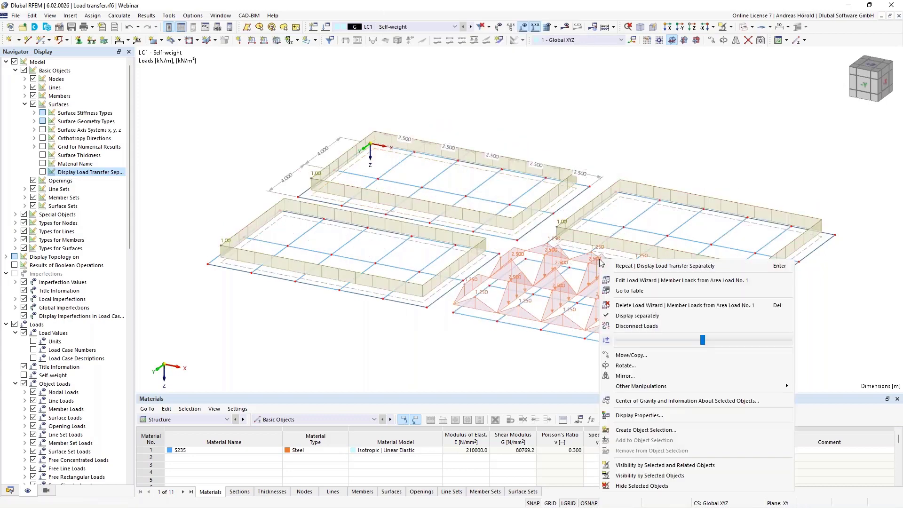
left_click(675, 316)
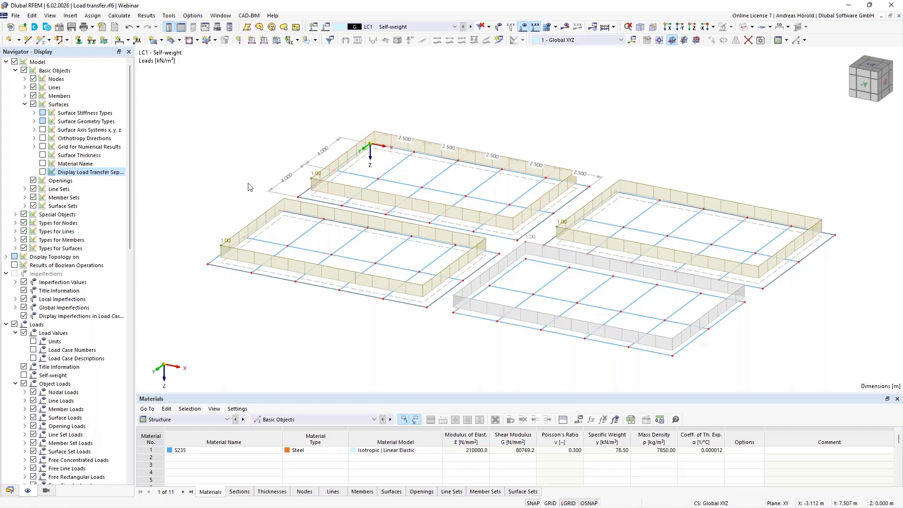
- Open load case LC1 - Self-weight for editing and check which static analysis settings are available for it
left_click(12, 491)
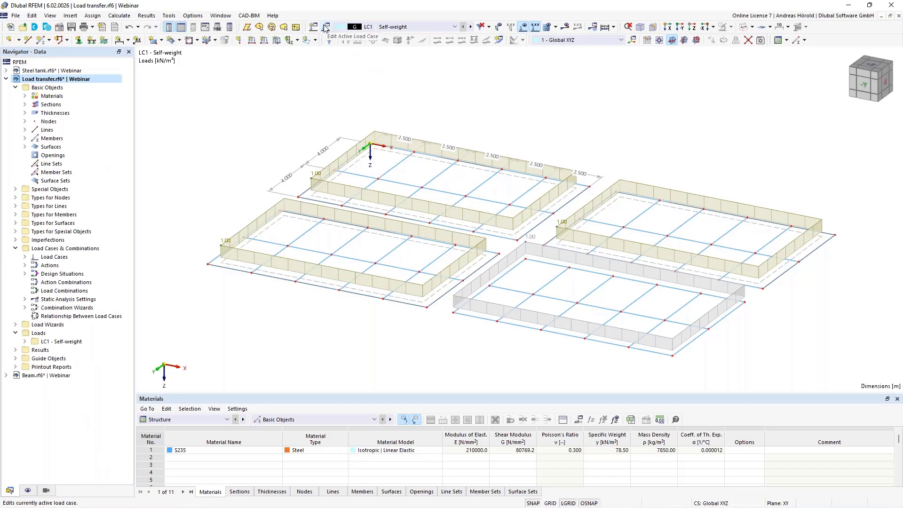
left_click(25, 257)
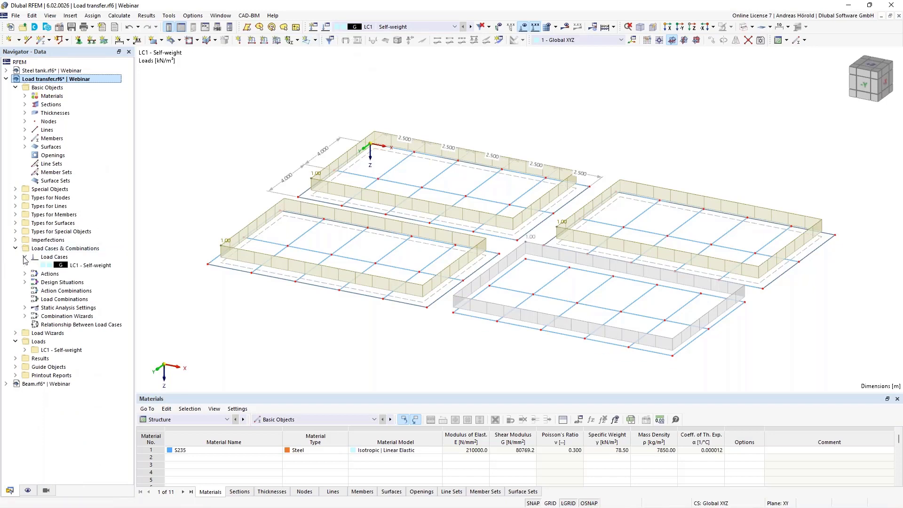
left_click(76, 266)
double_click(77, 267)
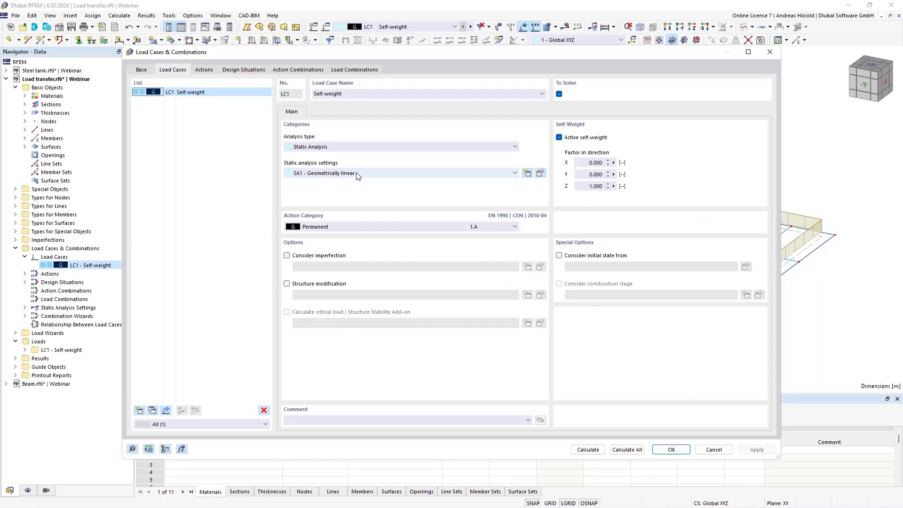
left_click(356, 176)
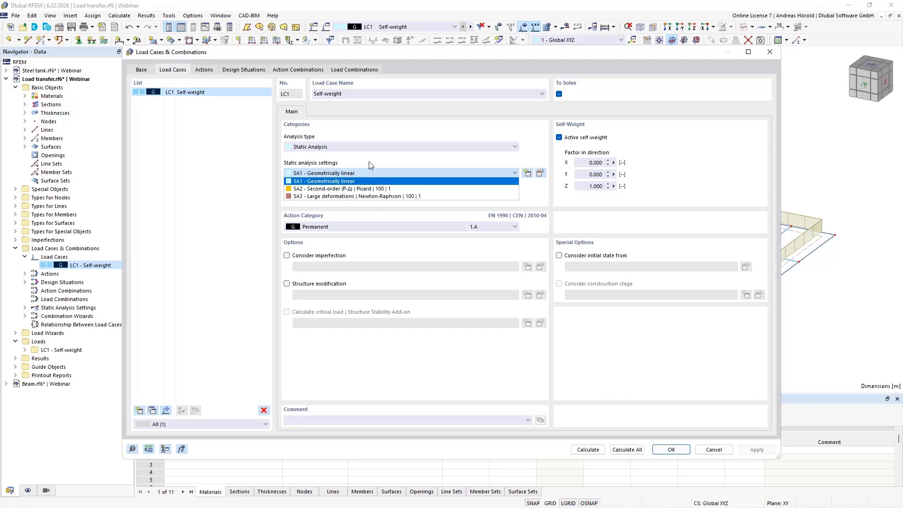
left_click(370, 165)
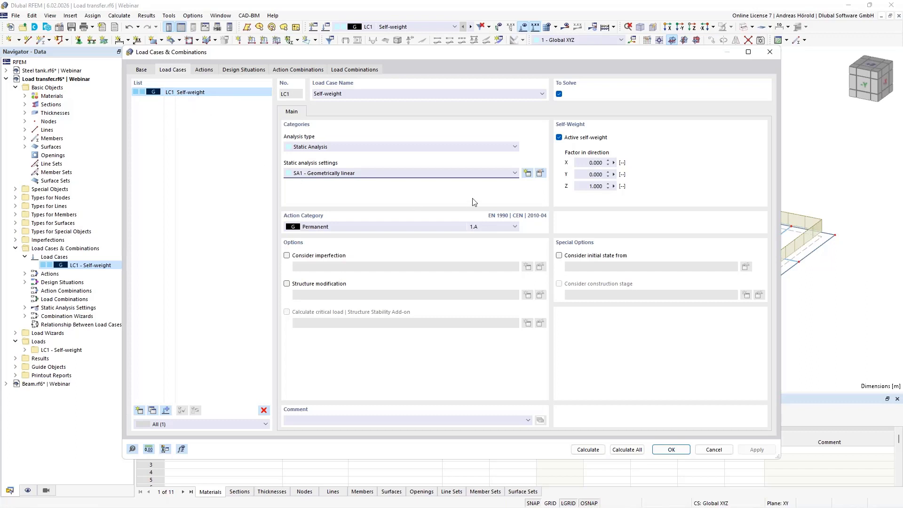
left_click(348, 175)
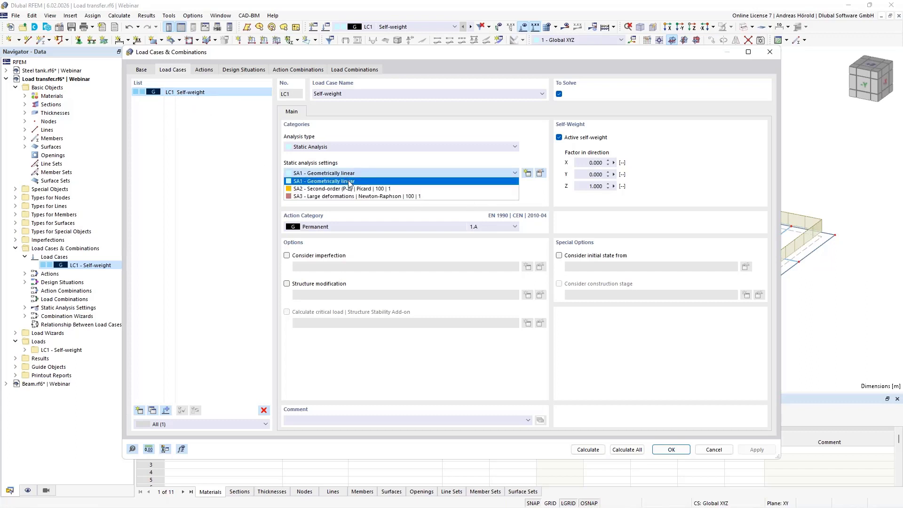
left_click(428, 183)
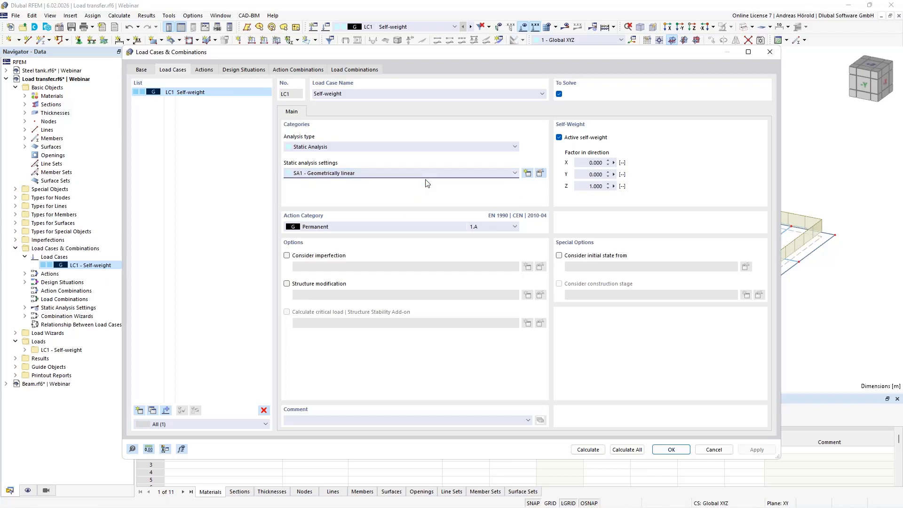
- Copy the geometrically linear static analysis settings SA1 and activate load modification by a multiplier factor of 2 in the copy
left_click(540, 173)
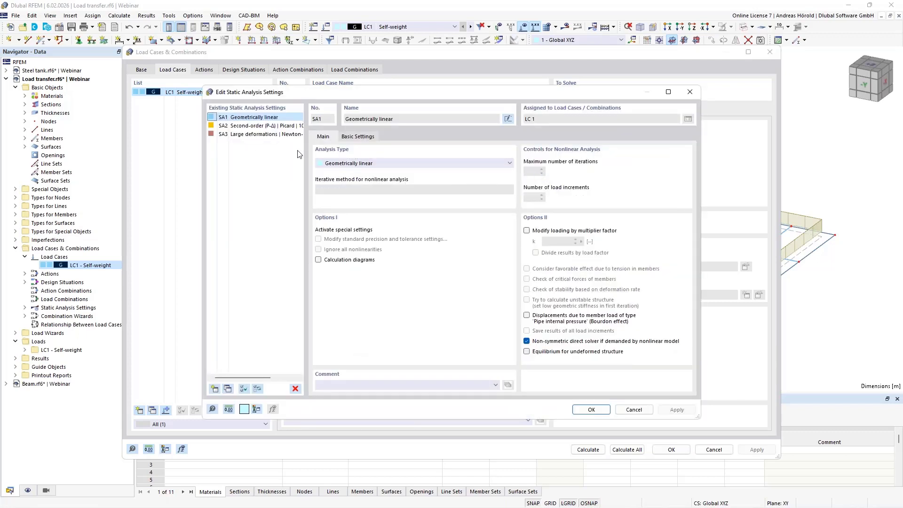
left_click(228, 389)
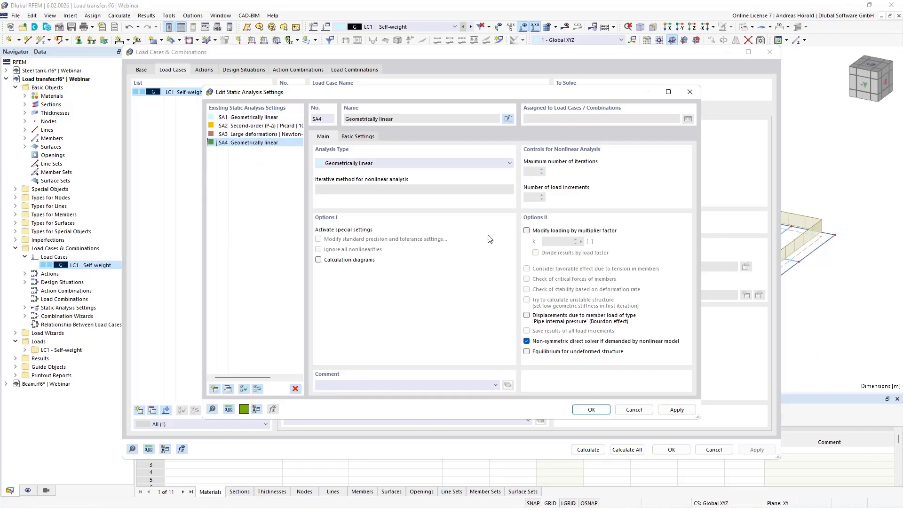
left_click(527, 231)
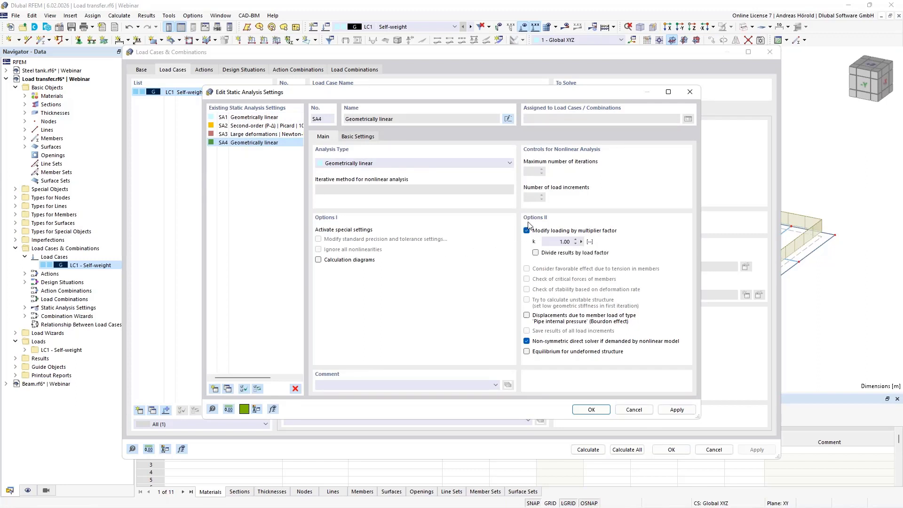
double_click(567, 241)
type("2")
left_click(589, 410)
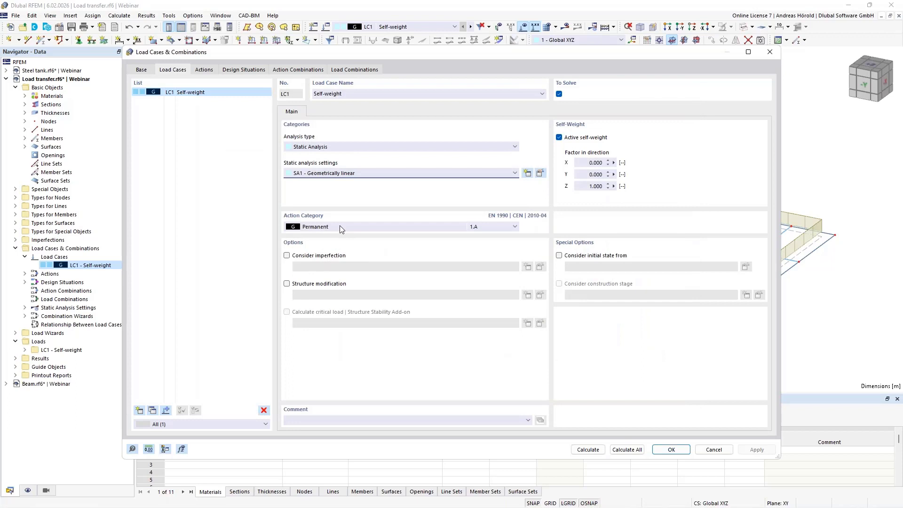
- Assign the copied geometrically linear static analysis settings SA4 to LC1 and apply the load case changes
left_click(367, 174)
left_click(366, 204)
left_click(671, 451)
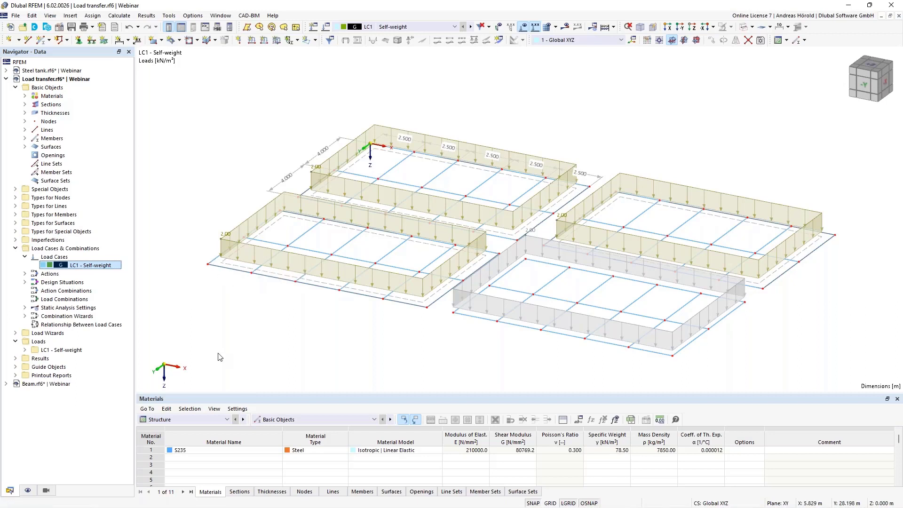
- Switch to the Beam.rf6 model and view the Concrete Design table for Reinforcement on Members
left_click(6, 78)
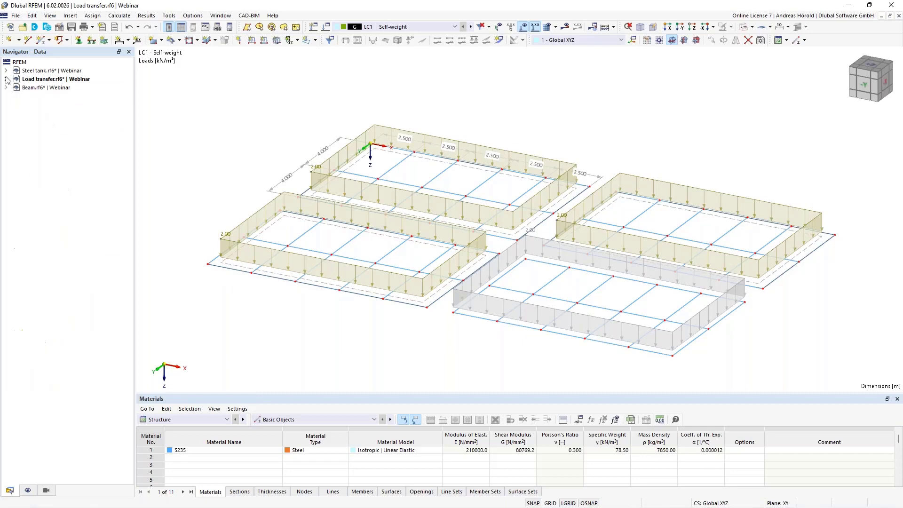
left_click(49, 88)
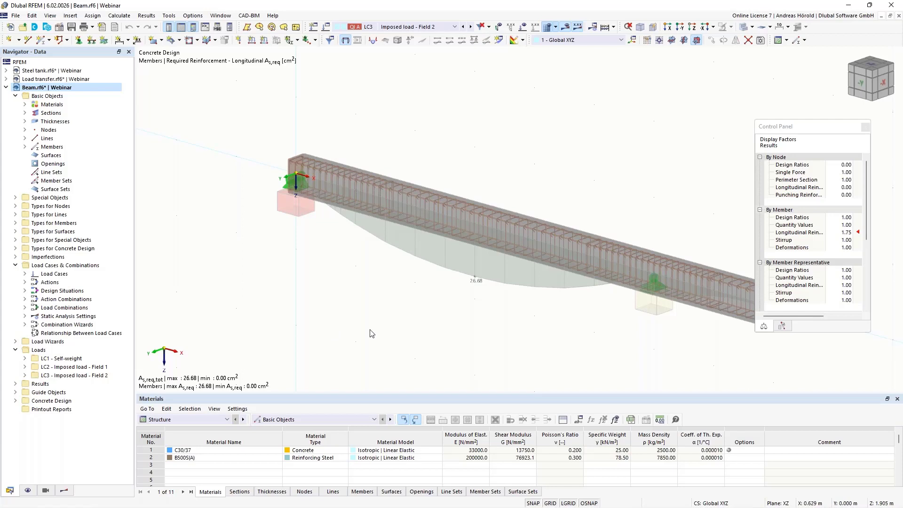
left_click(196, 420)
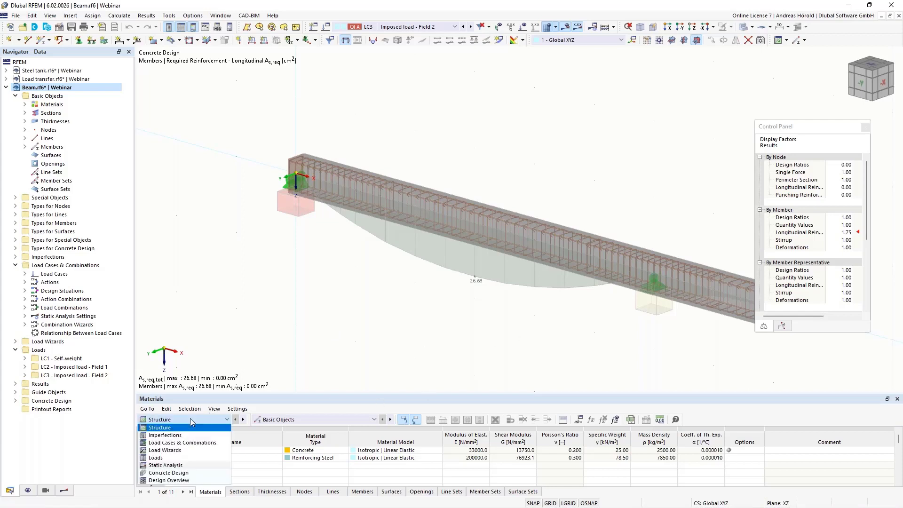
left_click(197, 473)
left_click(310, 421)
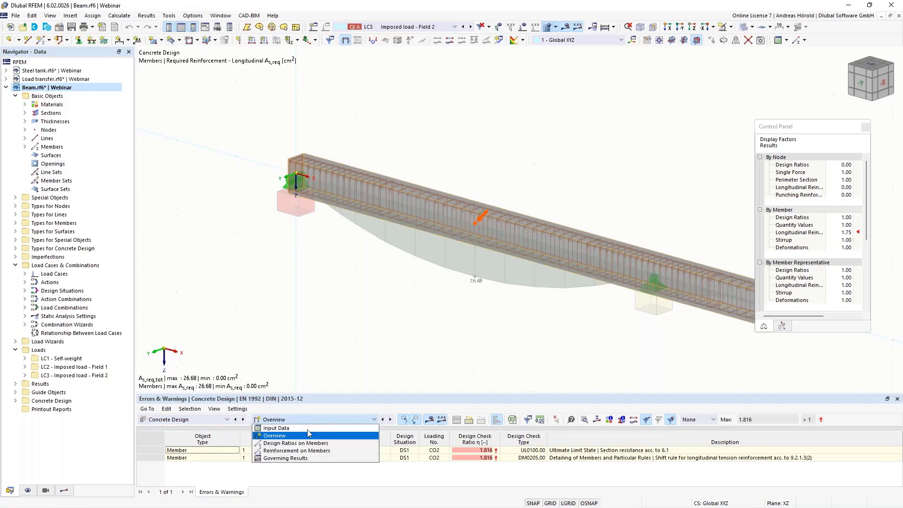
left_click(320, 451)
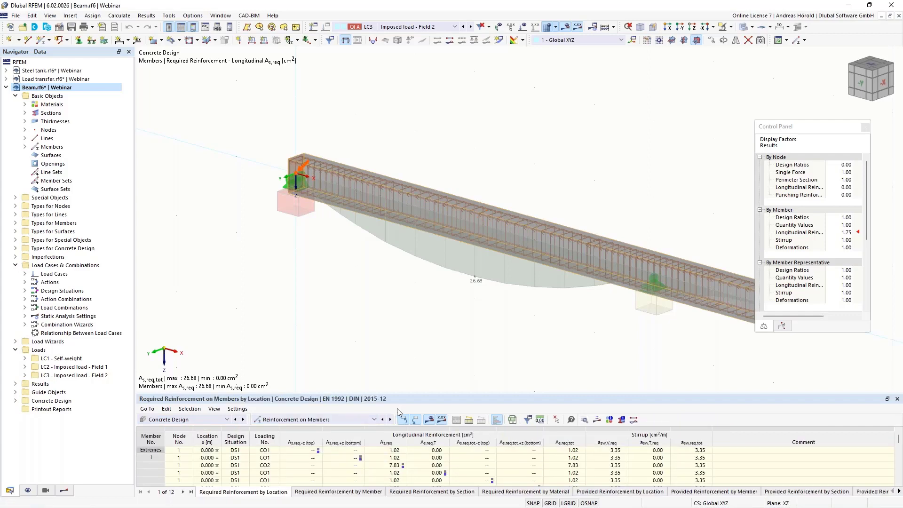
left_click_drag(406, 395, 411, 276)
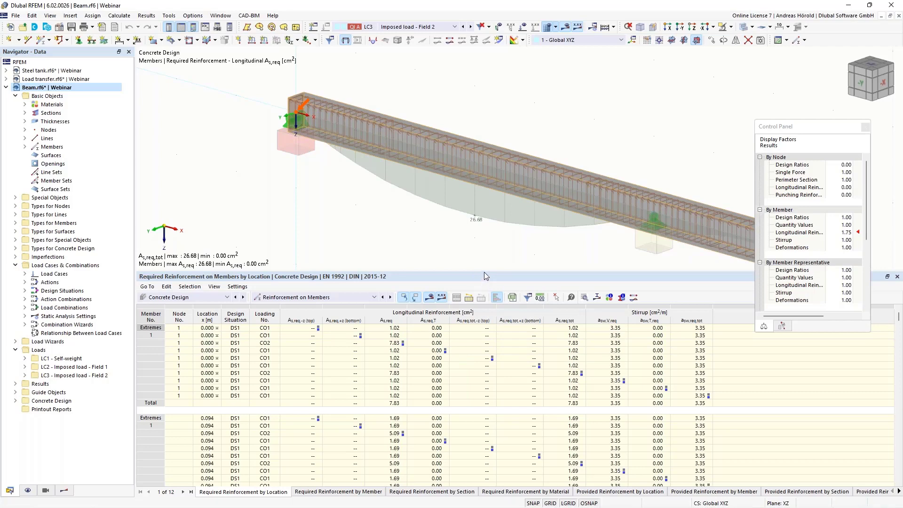
left_click_drag(485, 273, 475, 383)
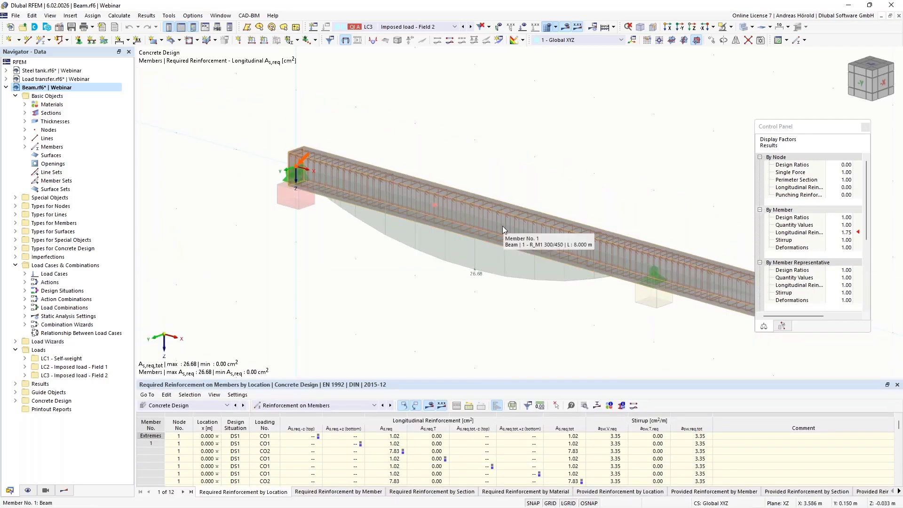
- Open beam member No. 1 for editing and review its section, nodes, effective lengths, concrete cover and shear reinforcement
left_click(502, 225)
double_click(503, 225)
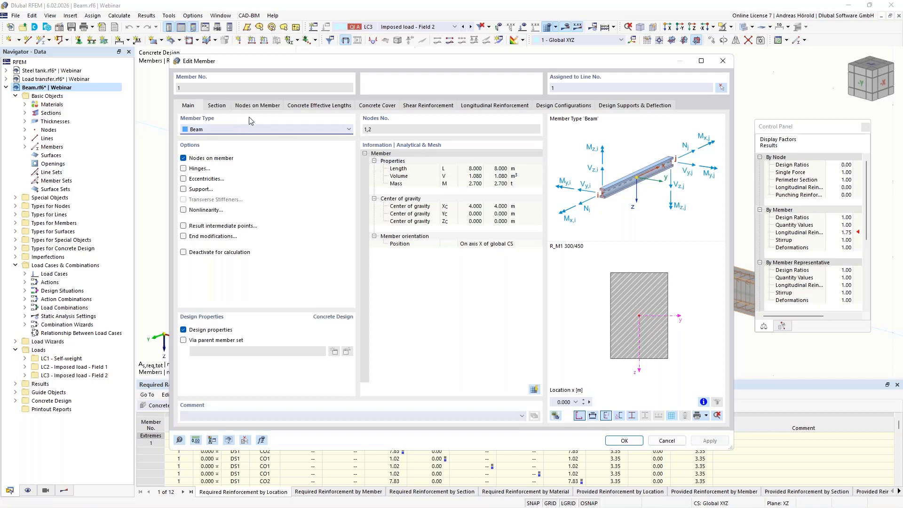
left_click(218, 107)
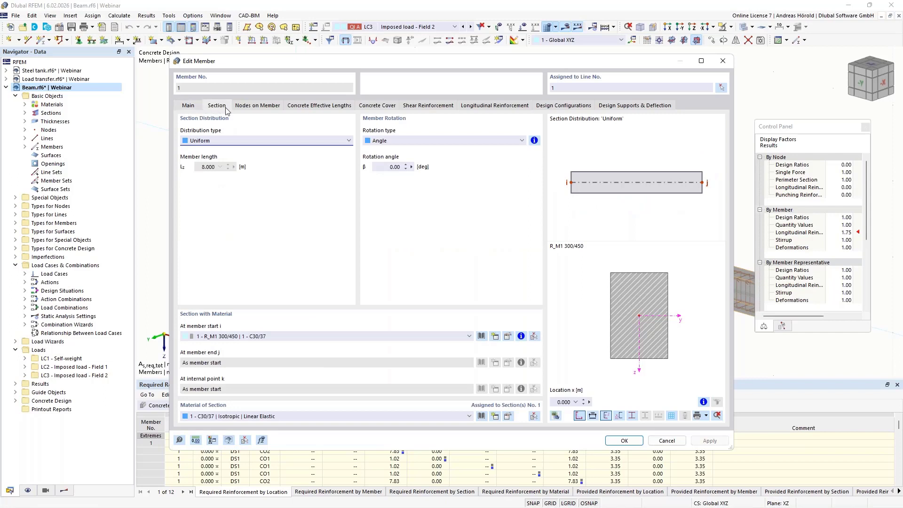
left_click(254, 107)
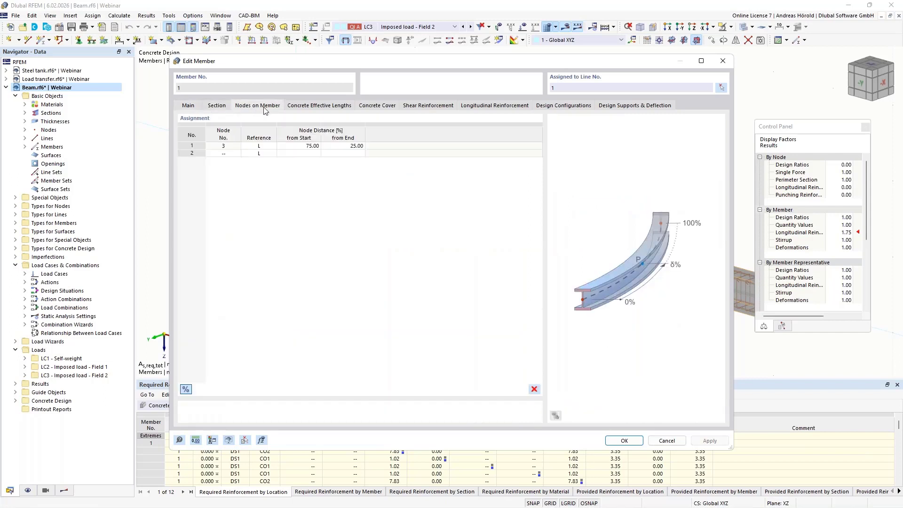
left_click(313, 107)
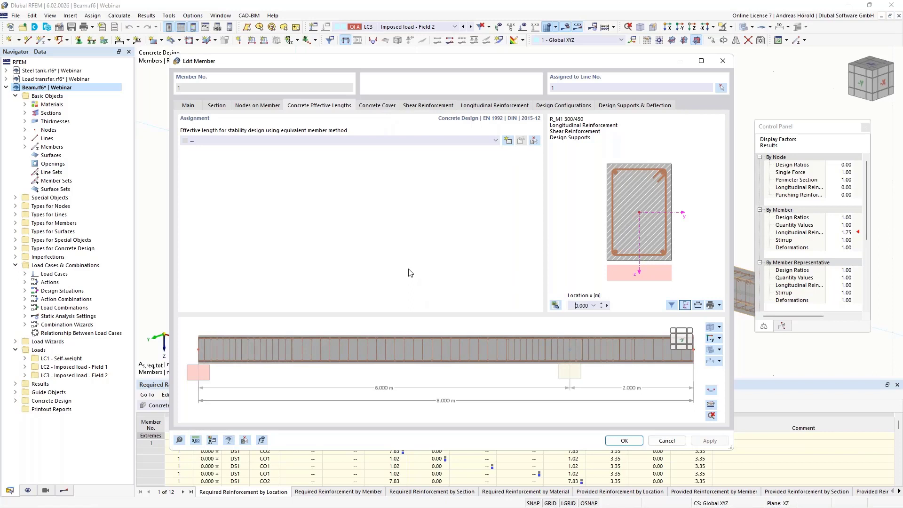
left_click(375, 108)
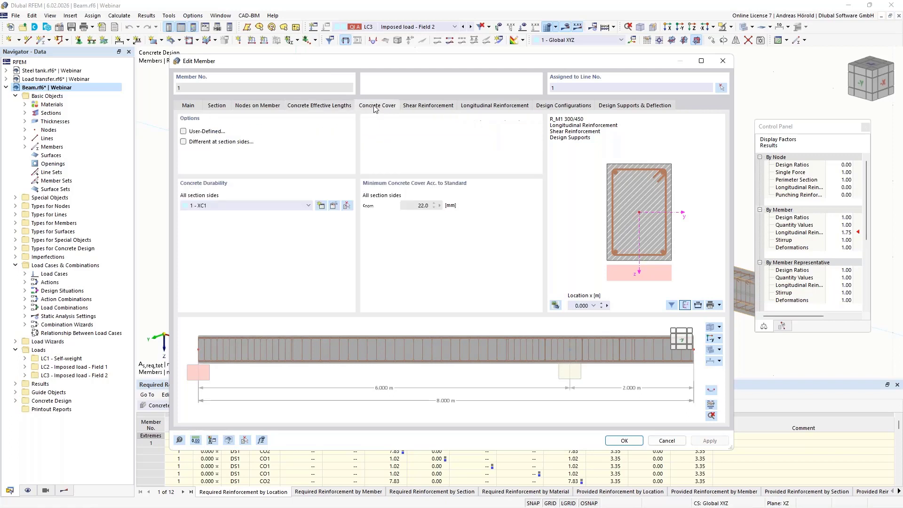
left_click(429, 106)
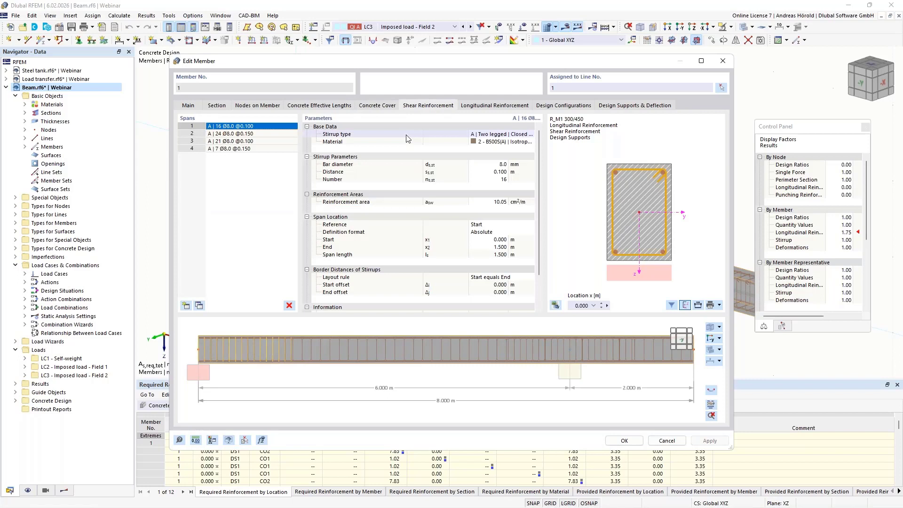
- Change the member's longitudinal rebar type to B | Unsymmetrical and check the bar numbers for its top, bottom and lateral sides
left_click(494, 106)
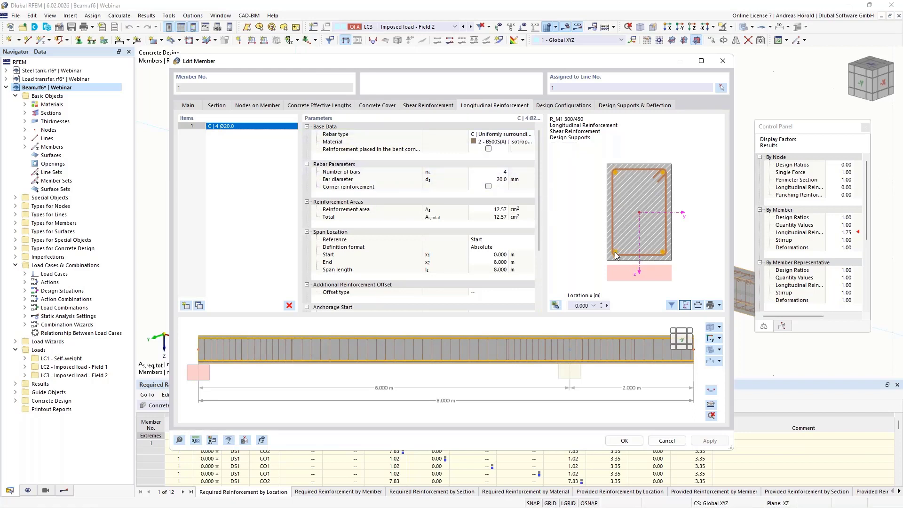
left_click(511, 135)
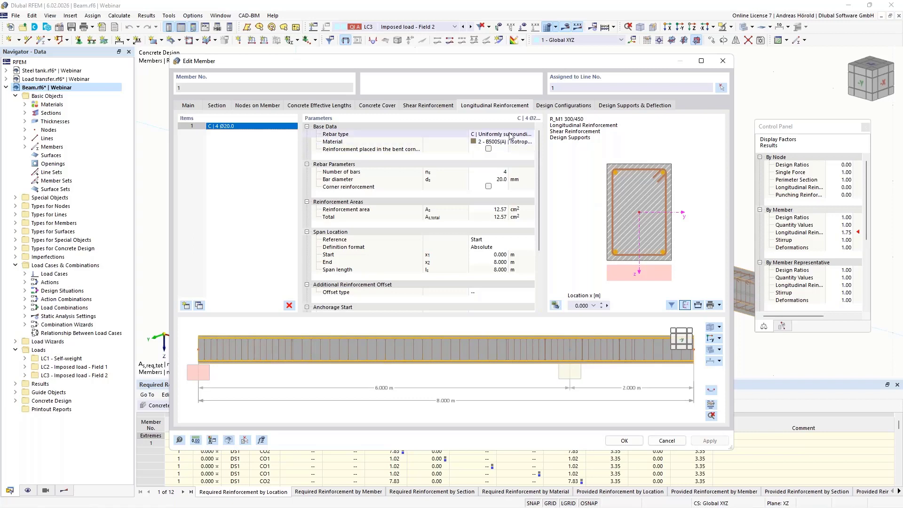
left_click(531, 134)
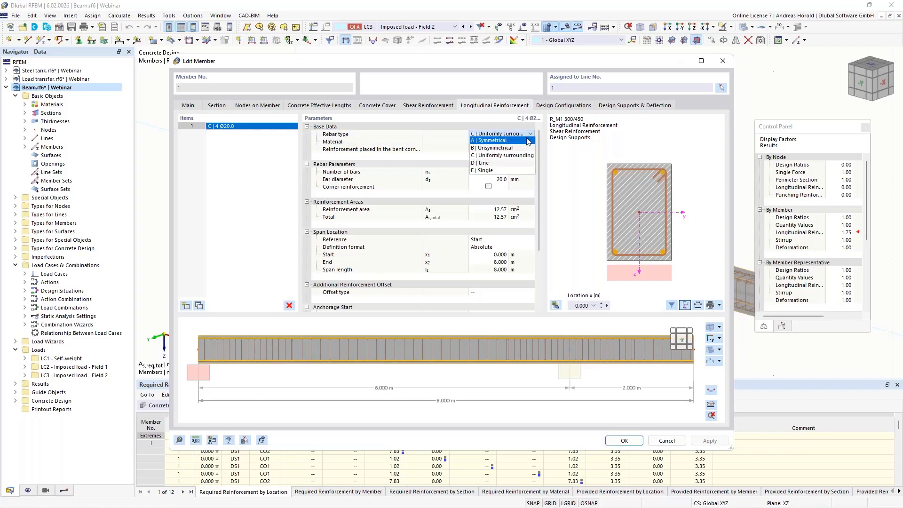
left_click(519, 148)
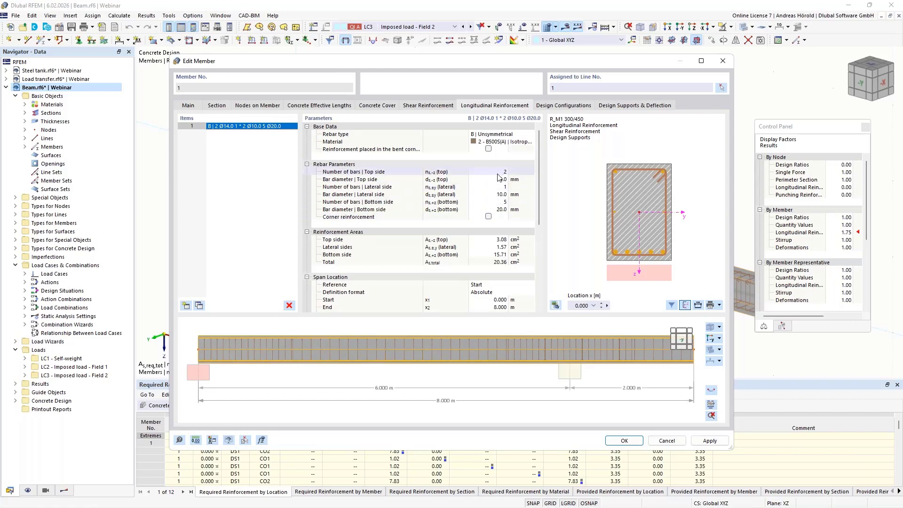
left_click(498, 172)
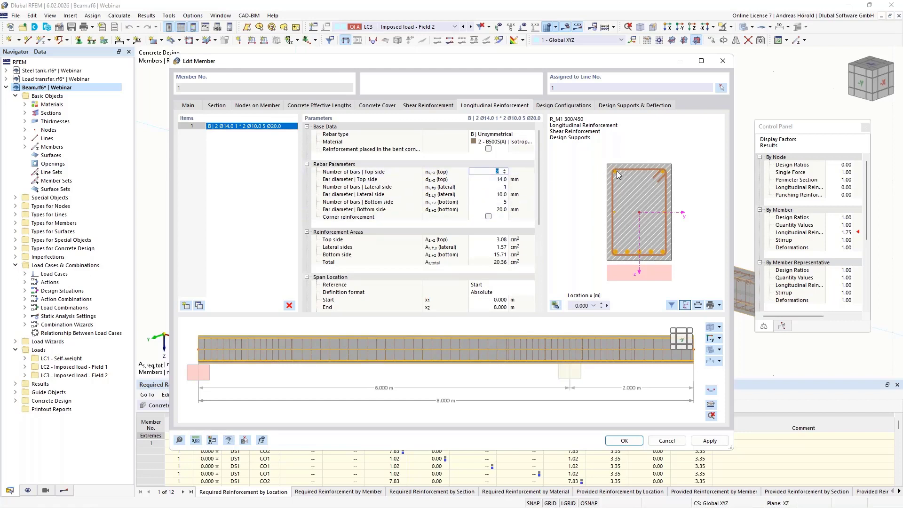
left_click(498, 203)
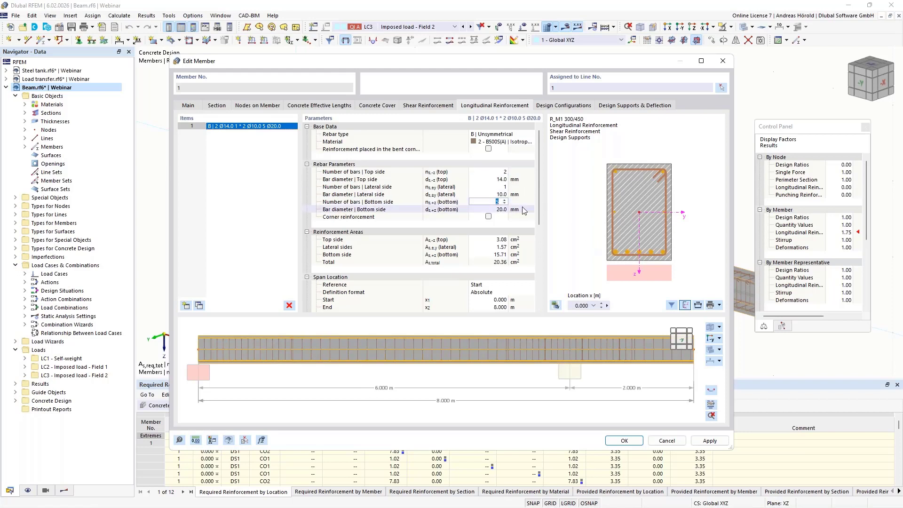
left_click(497, 187)
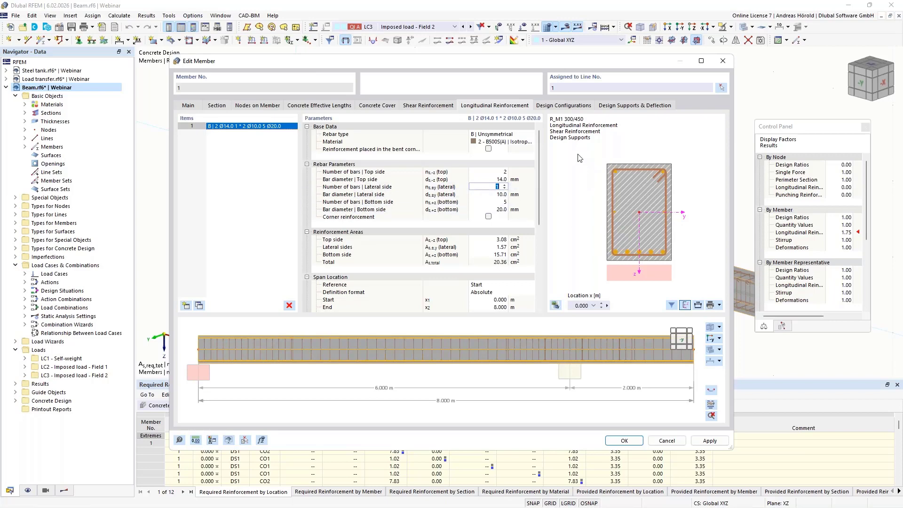
- In the member's Standard ultimate configuration, set the members' required longitudinal reinforcement layout to -z (top) - +z (bottom) (symmetrical distribution)
left_click(556, 106)
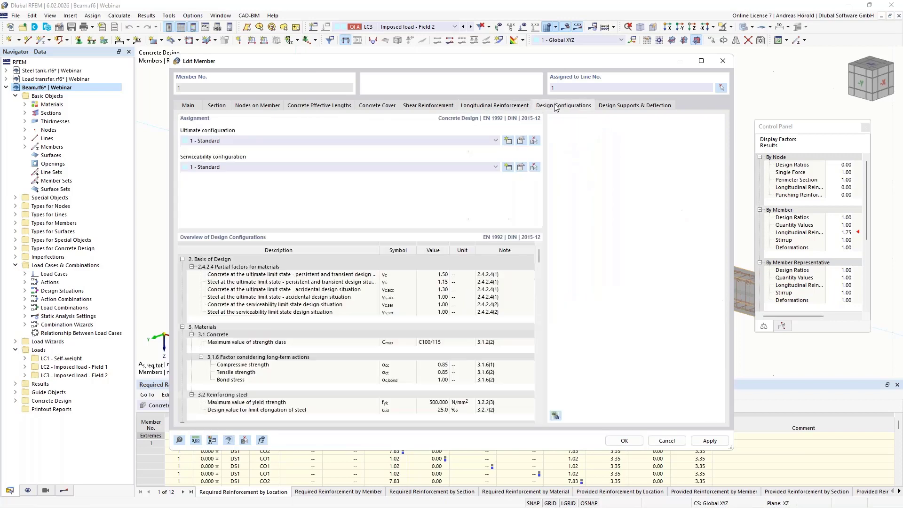
left_click(521, 141)
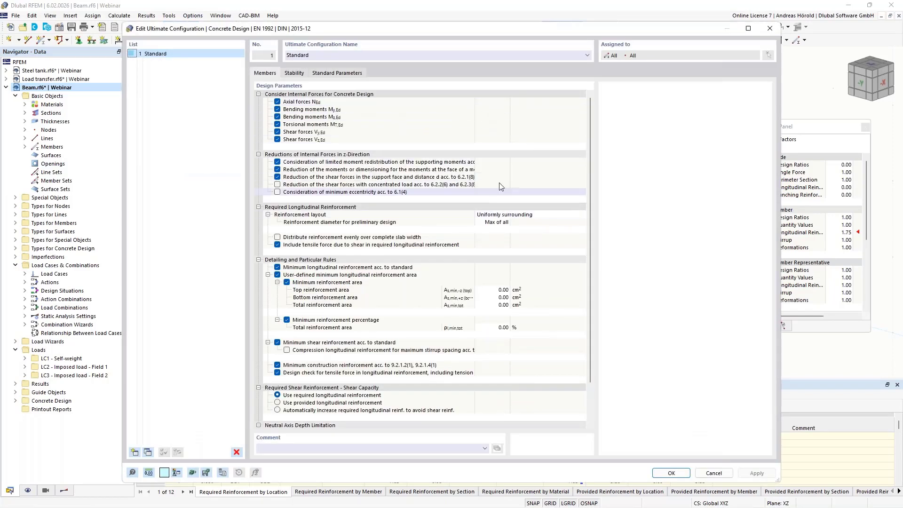
left_click(541, 215)
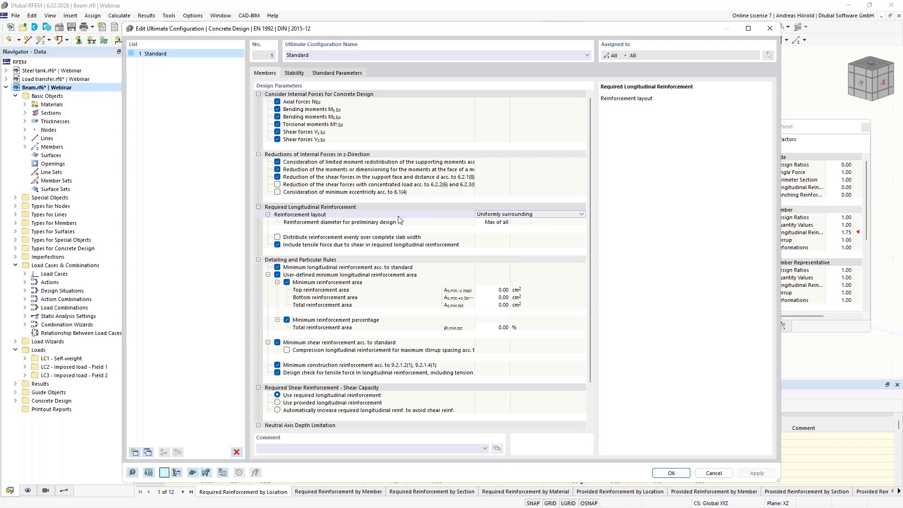
left_click(582, 215)
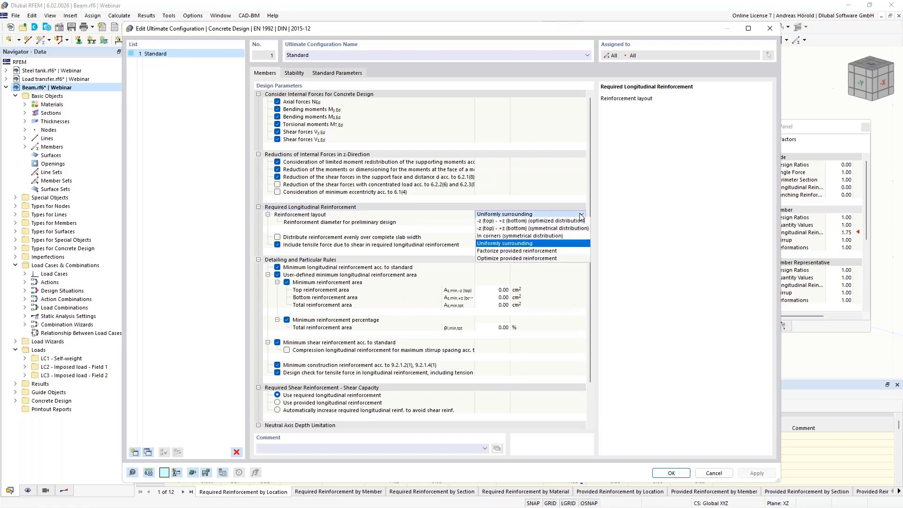
left_click(552, 229)
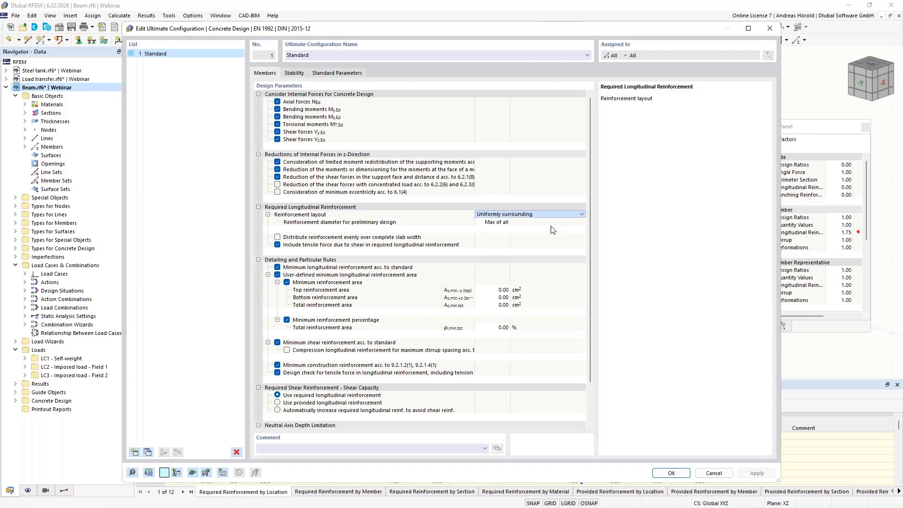
scroll(522, 247, "down", 2)
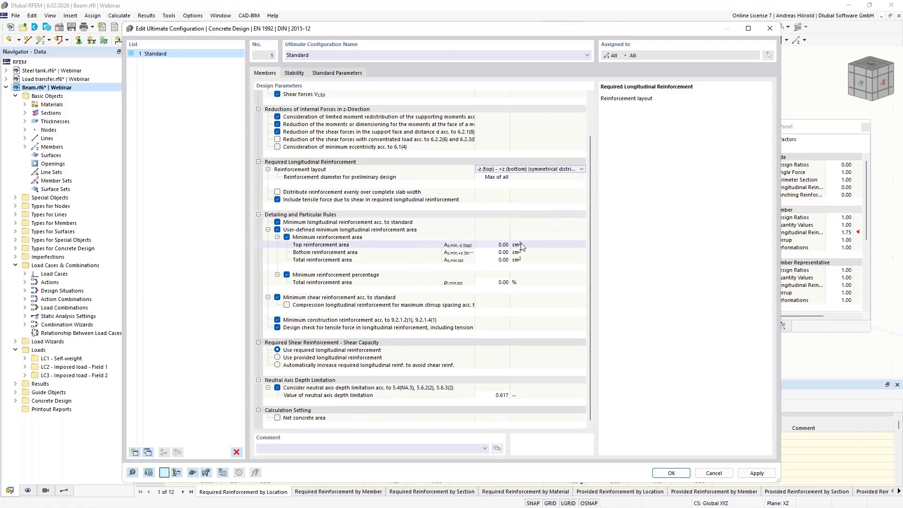
scroll(494, 247, "up", 2)
- Set the stability reinforcement layout to -z (top) - +z (bottom) (symmetrical distribution) and accept the configuration and member changes
left_click(294, 73)
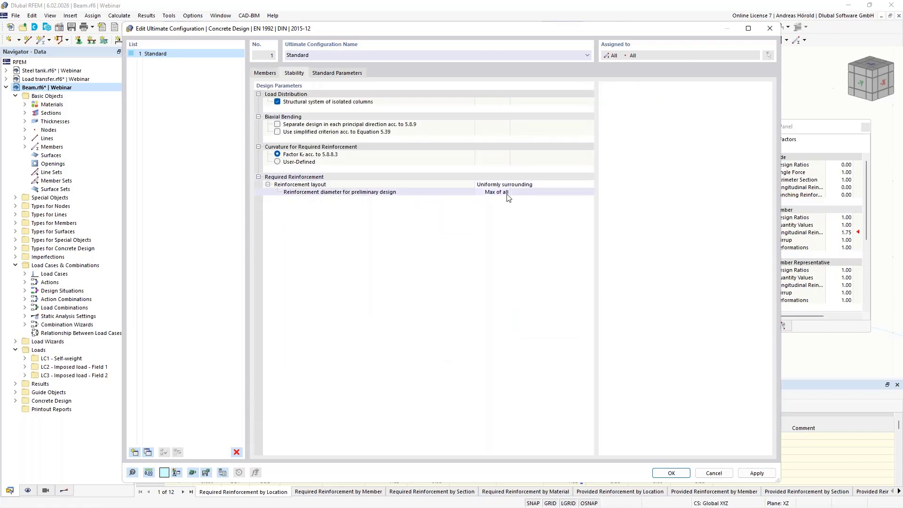
left_click(518, 184)
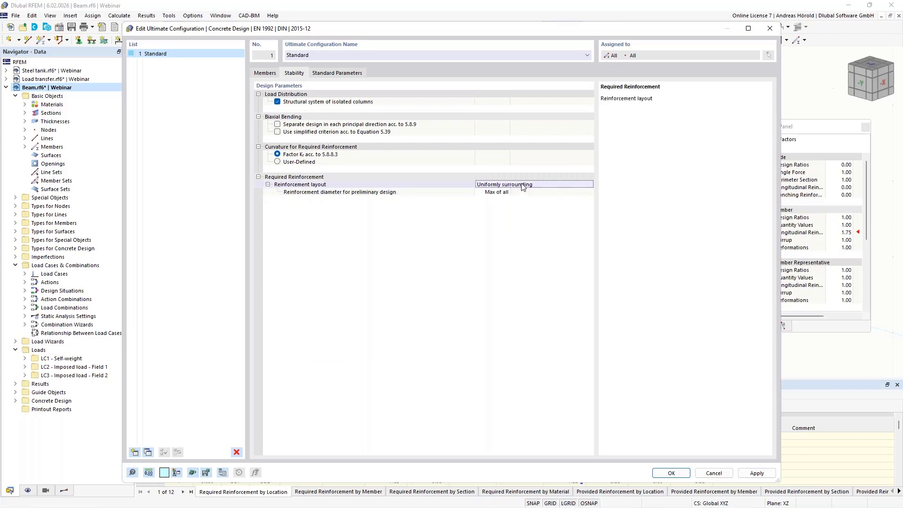
left_click(582, 186)
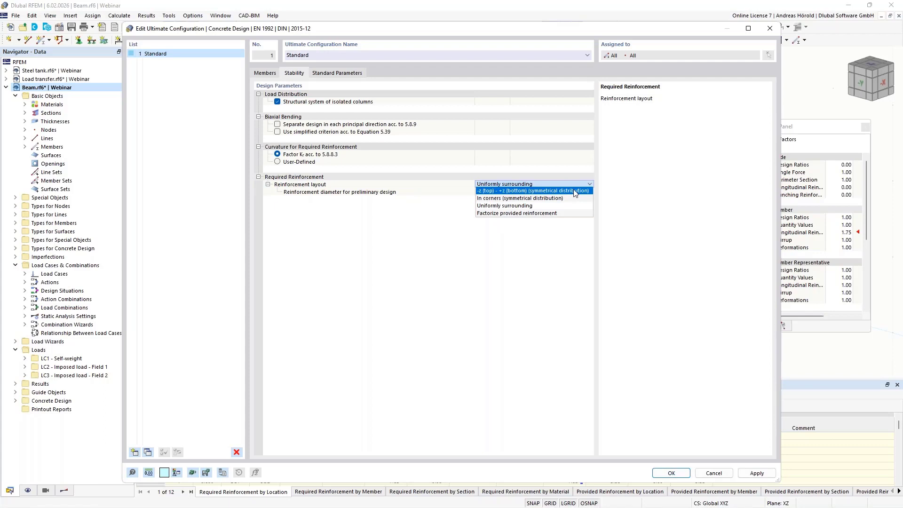
left_click(575, 191)
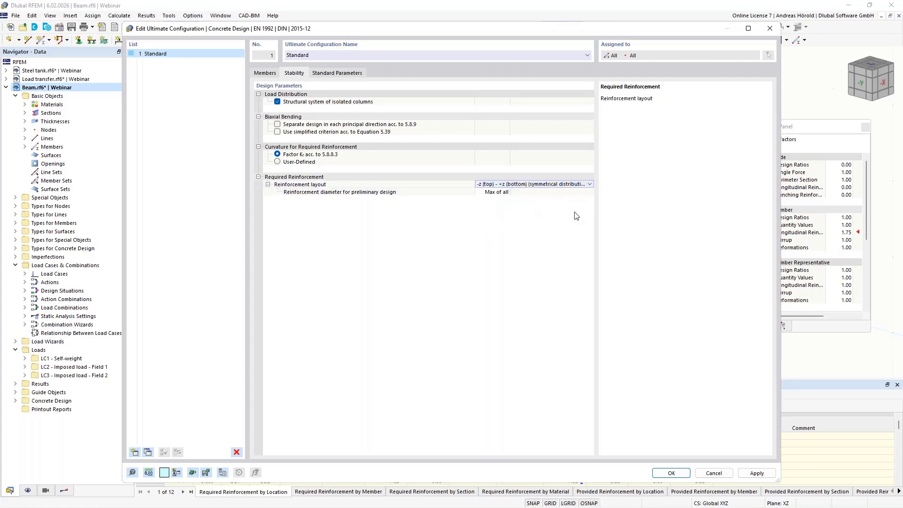
left_click(671, 473)
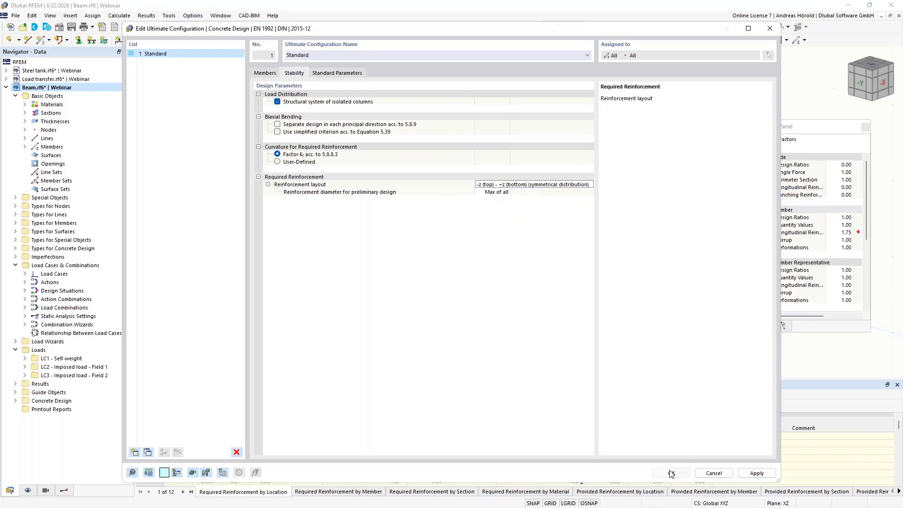
left_click(624, 441)
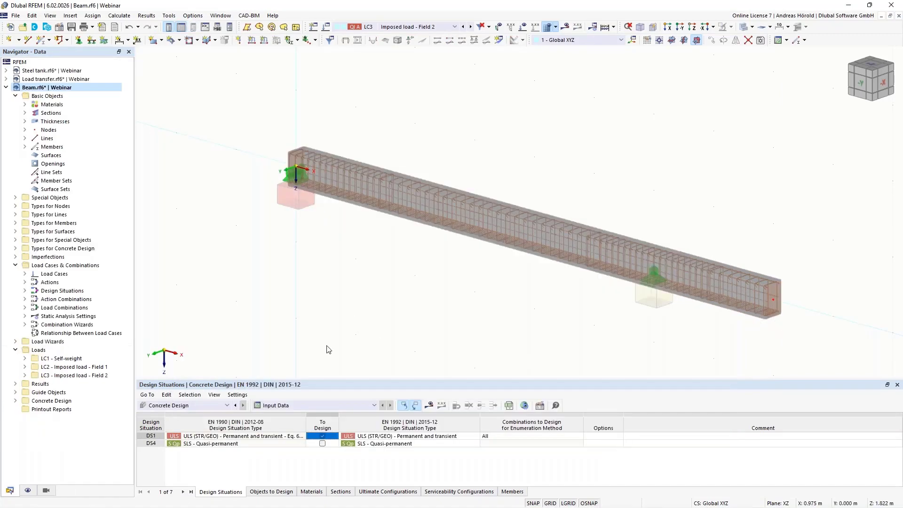
- Calculate the concrete design results and display the Reinforcement on Members table in an enlarged results area
left_click(429, 408)
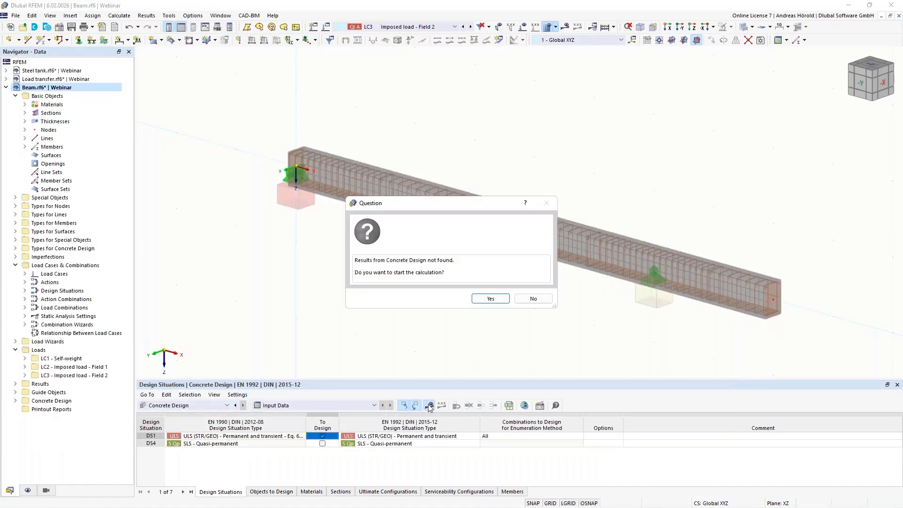
left_click(484, 299)
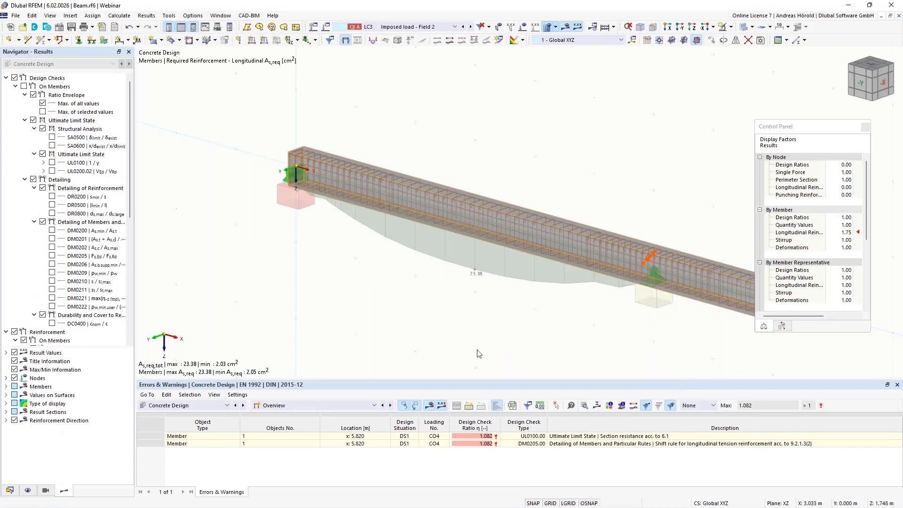
left_click(318, 407)
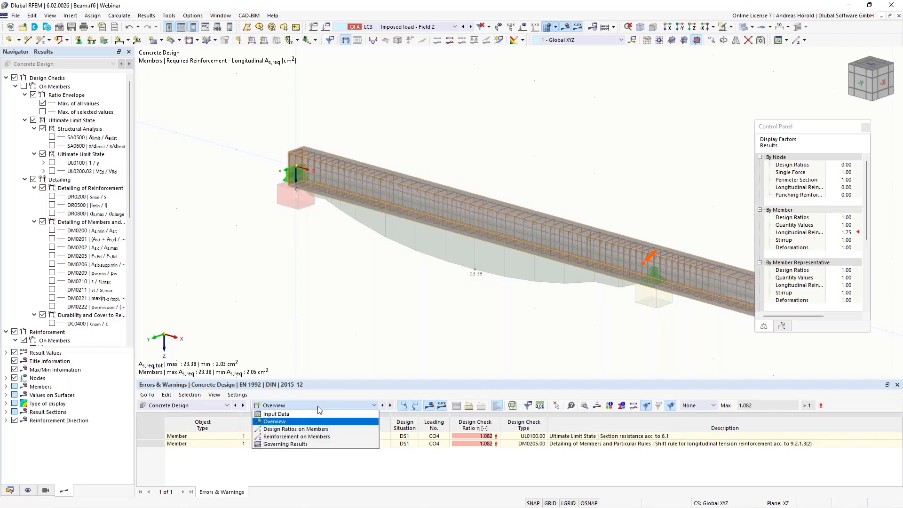
left_click(320, 437)
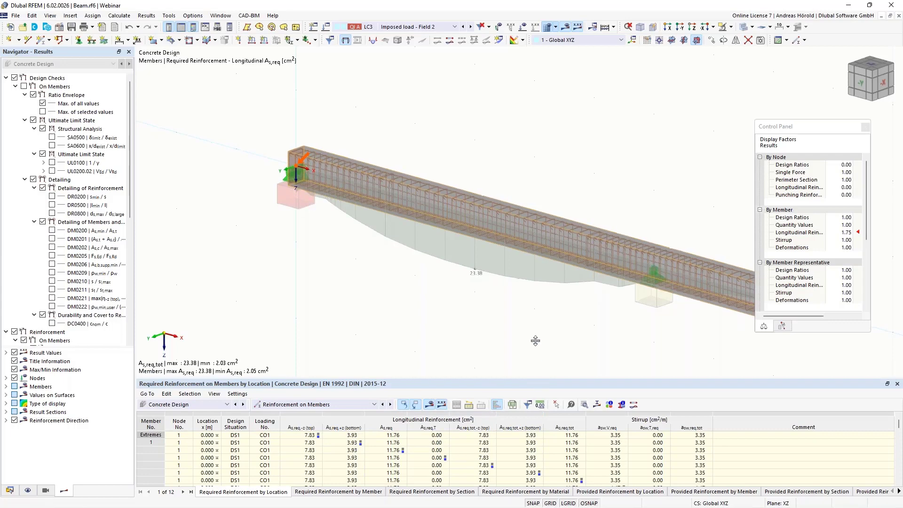
left_click_drag(539, 380, 539, 309)
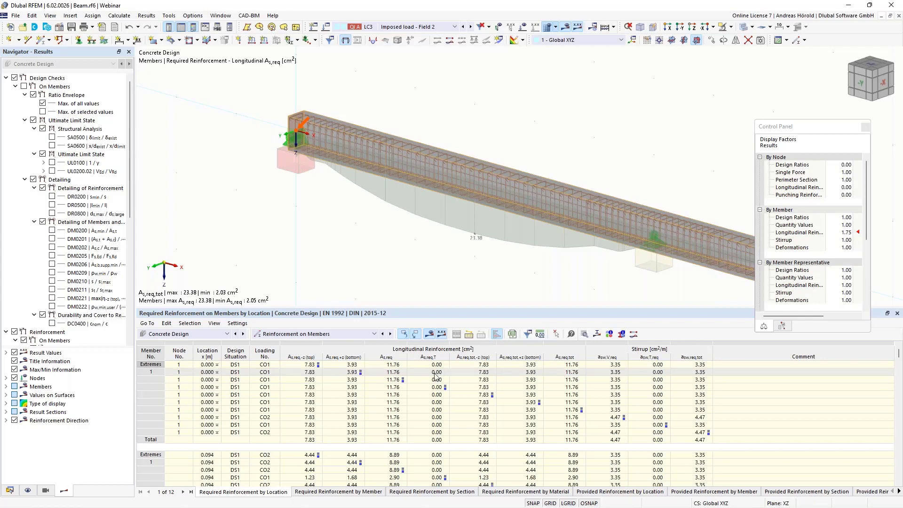
- Switch to the Chrome browser and open the September 2022 Most Frequently Asked Questions webinar page from Dlubal's webinar list
mouse_move(257, 507)
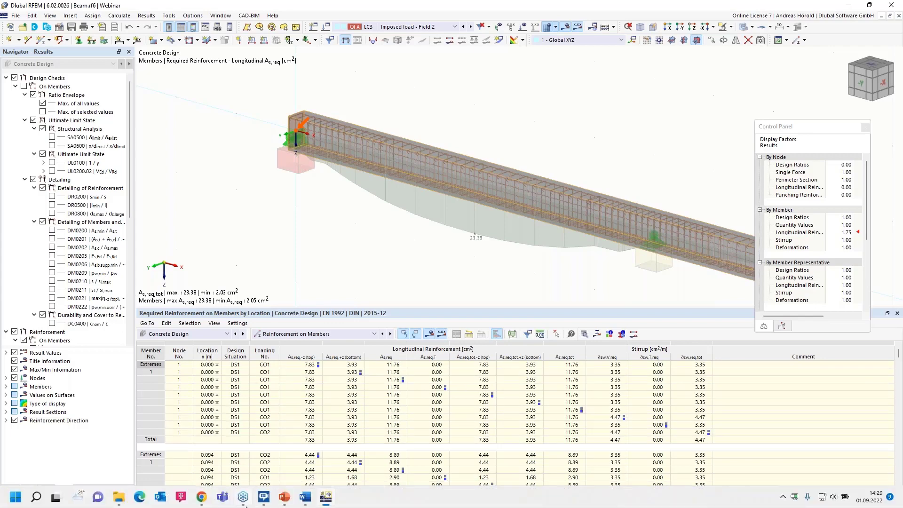
left_click(203, 498)
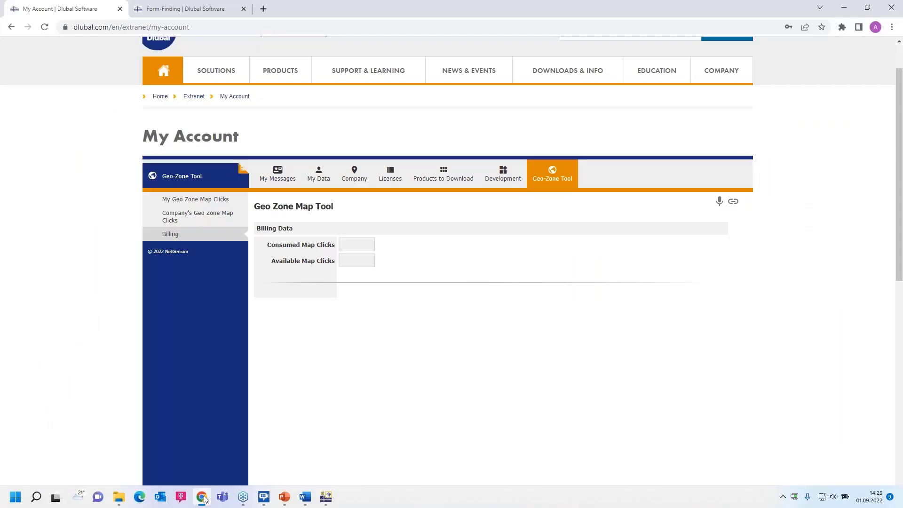
left_click(186, 8)
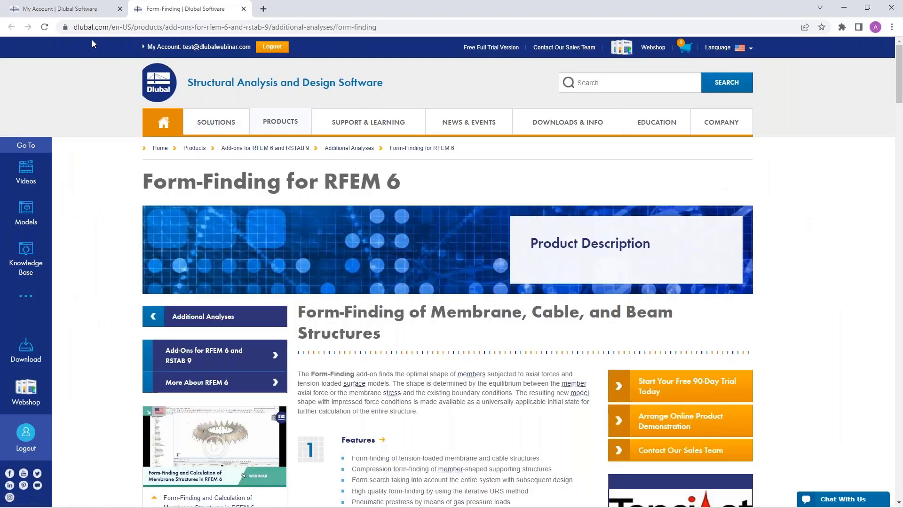
mouse_move(477, 121)
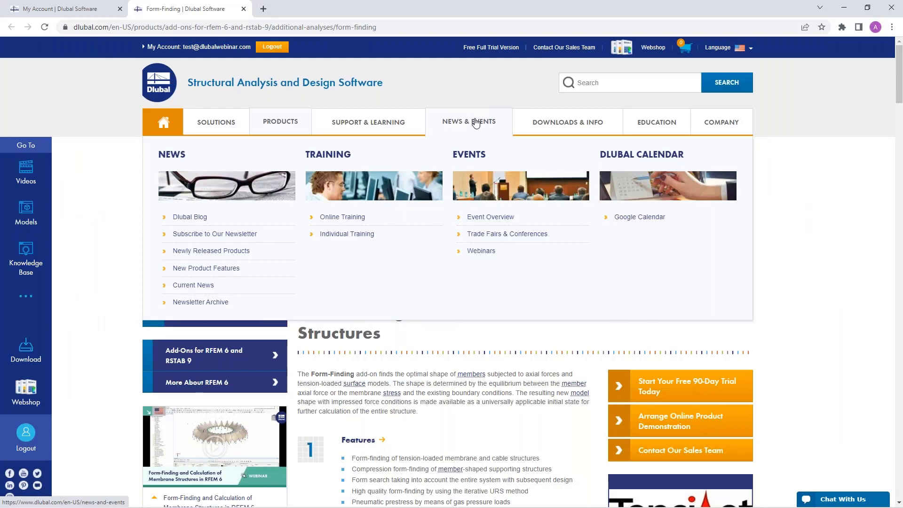
left_click(481, 252)
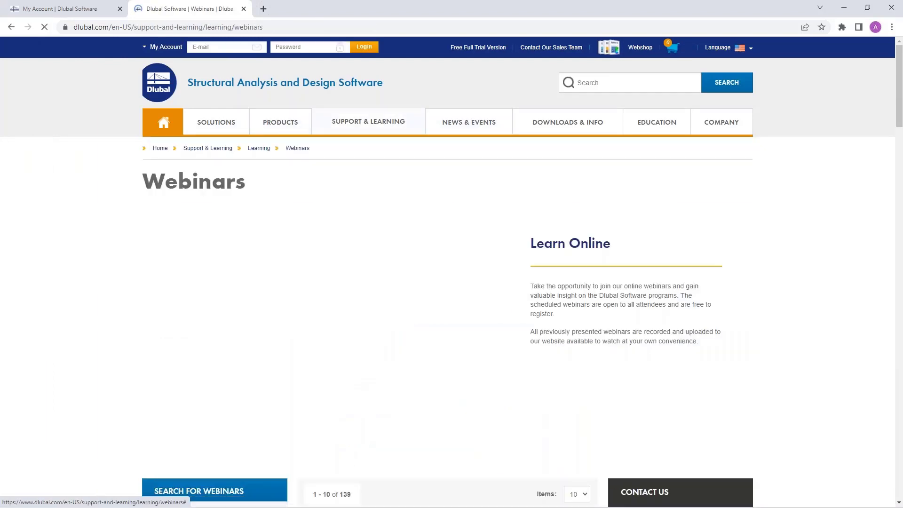
scroll(480, 254, "down", 5)
scroll(451, 273, "down", 1)
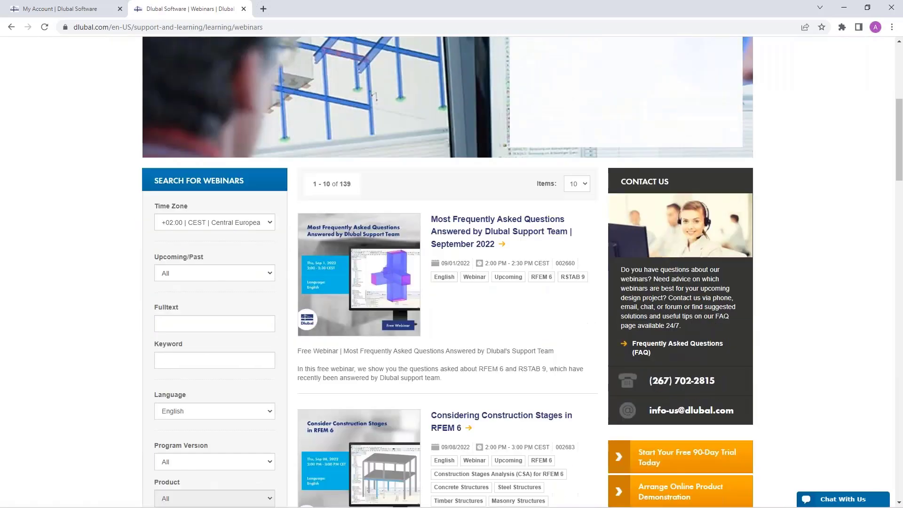
left_click(460, 222)
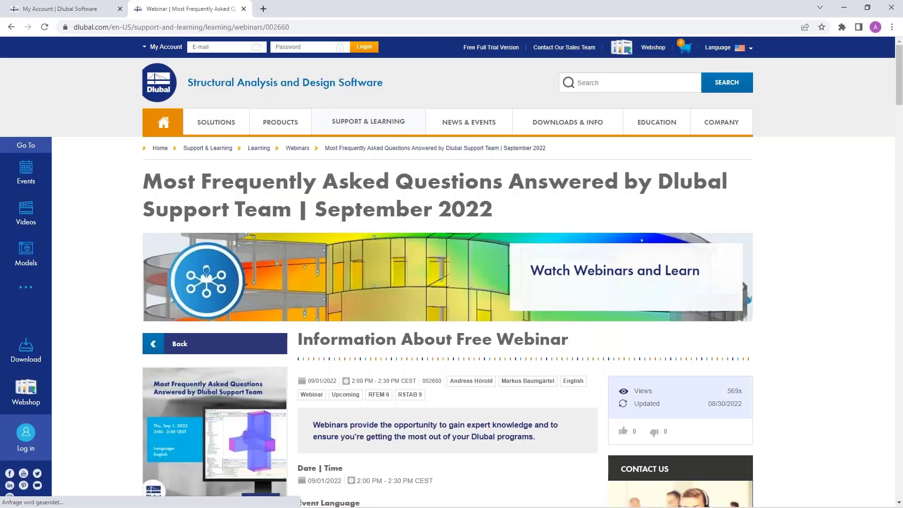
- Review the webinar page's content description, recommended events and Models to Download section
scroll(461, 222, "down", 3)
scroll(471, 315, "down", 1)
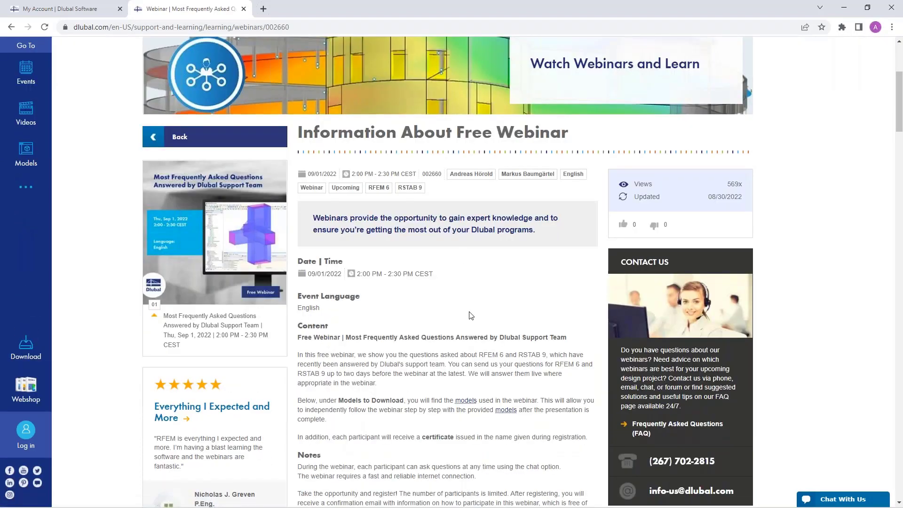
scroll(441, 382, "down", 2)
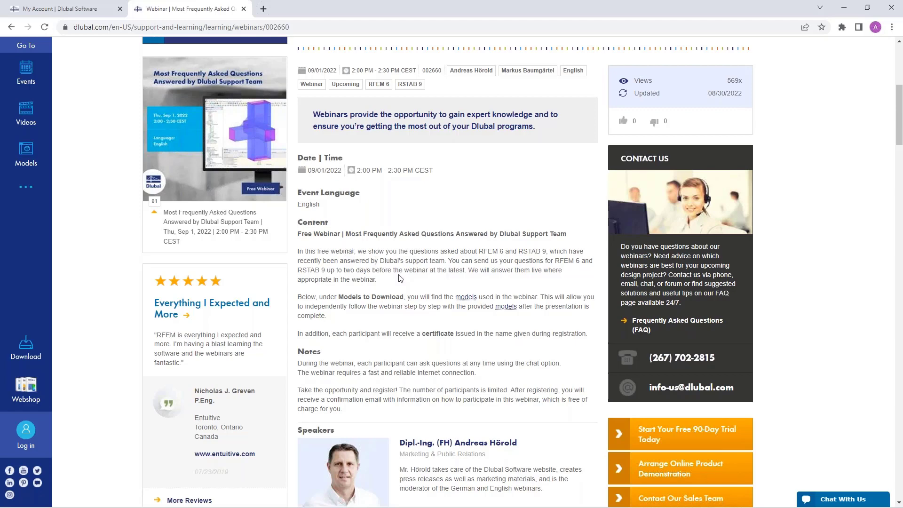
scroll(400, 278, "down", 15)
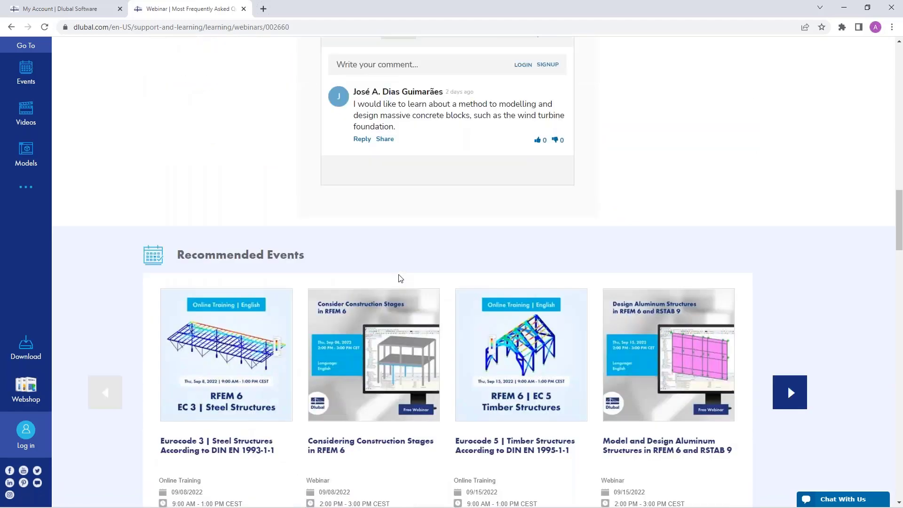
scroll(400, 278, "down", 14)
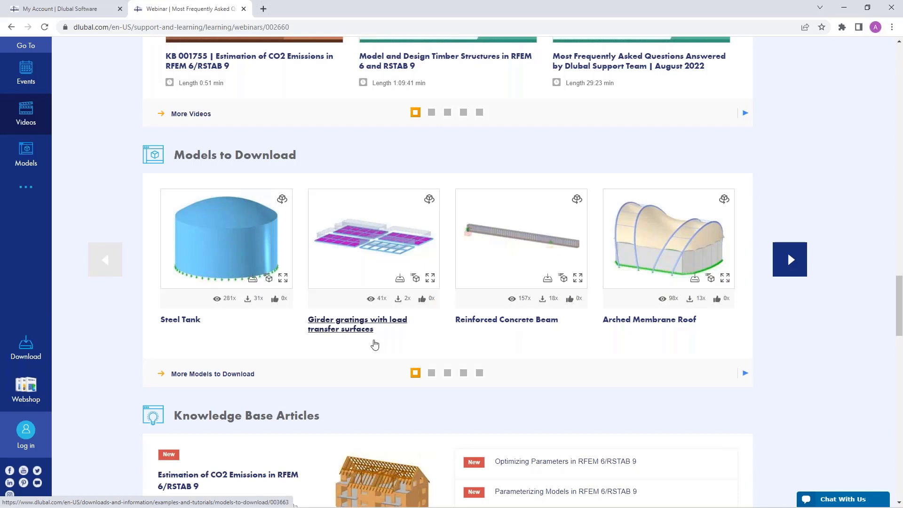
scroll(375, 345, "up", 15)
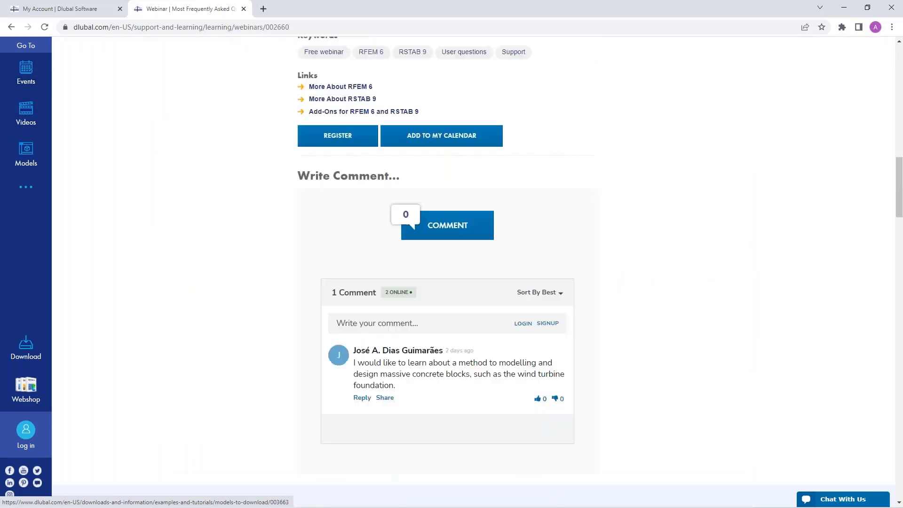
scroll(439, 197, "up", 10)
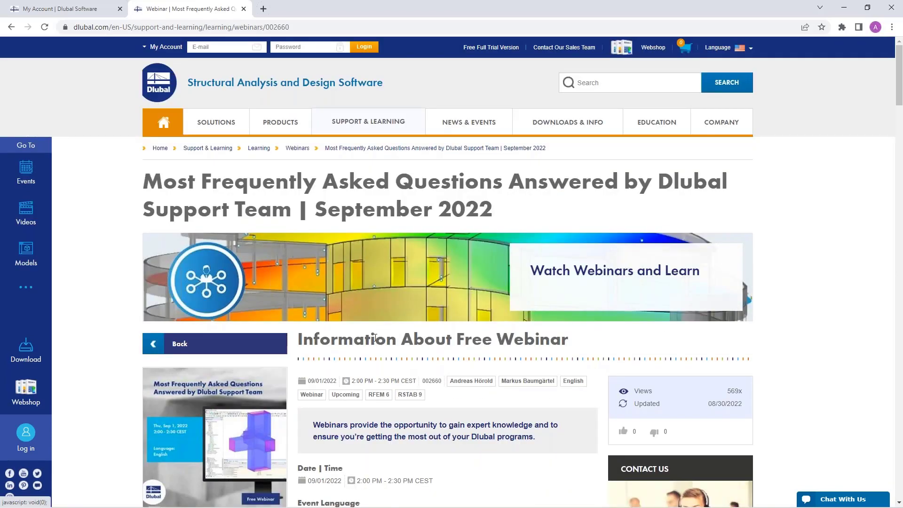
- Open the Free Full Trial Version page and look through the RFEM 6, RSTAB 9, RSECTION 1 and RWIND 2 downloads
left_click(489, 49)
scroll(460, 168, "down", 3)
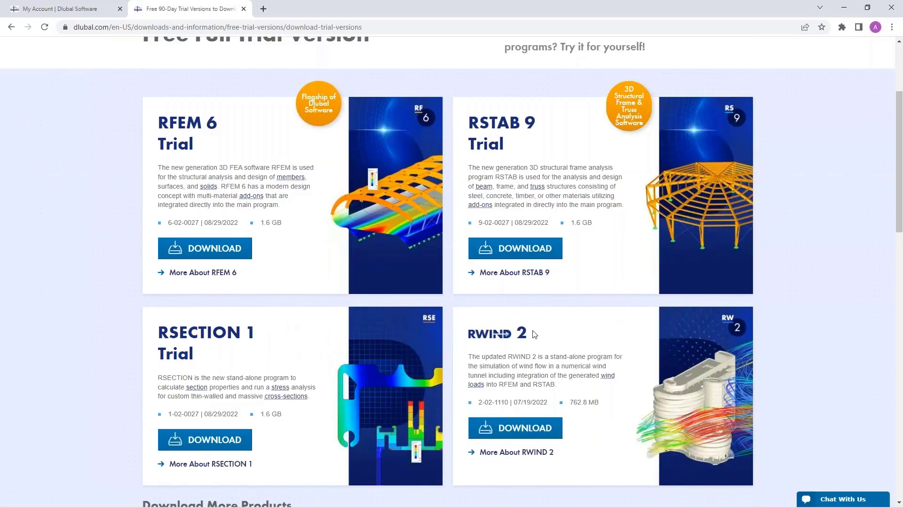
scroll(516, 339, "down", 1)
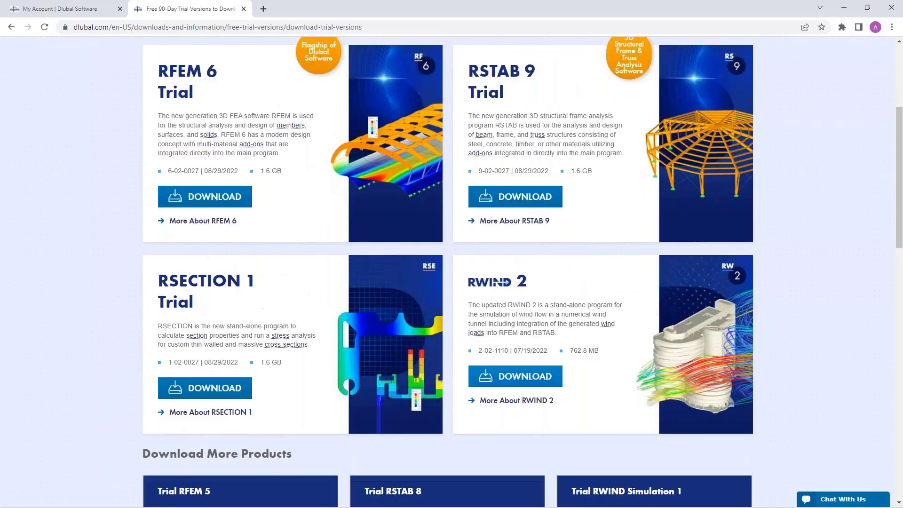
scroll(452, 272, "up", 3)
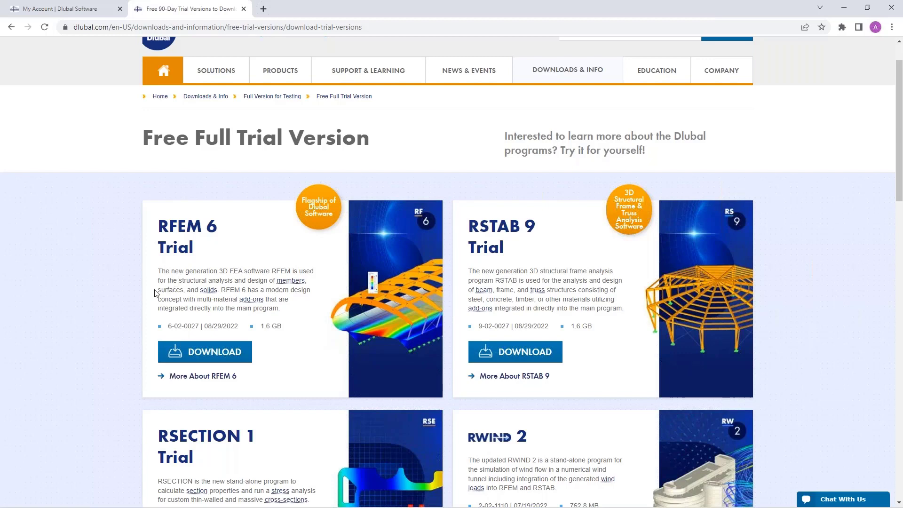
scroll(243, 268, "up", 2)
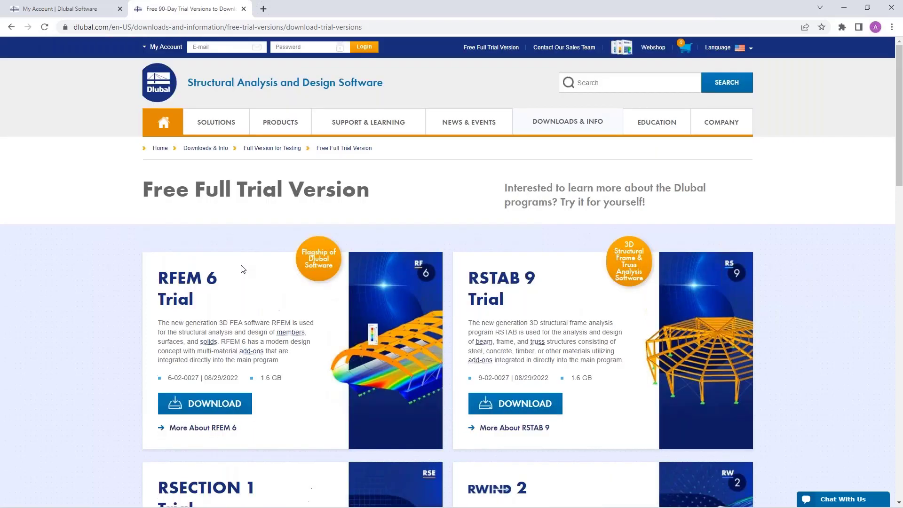